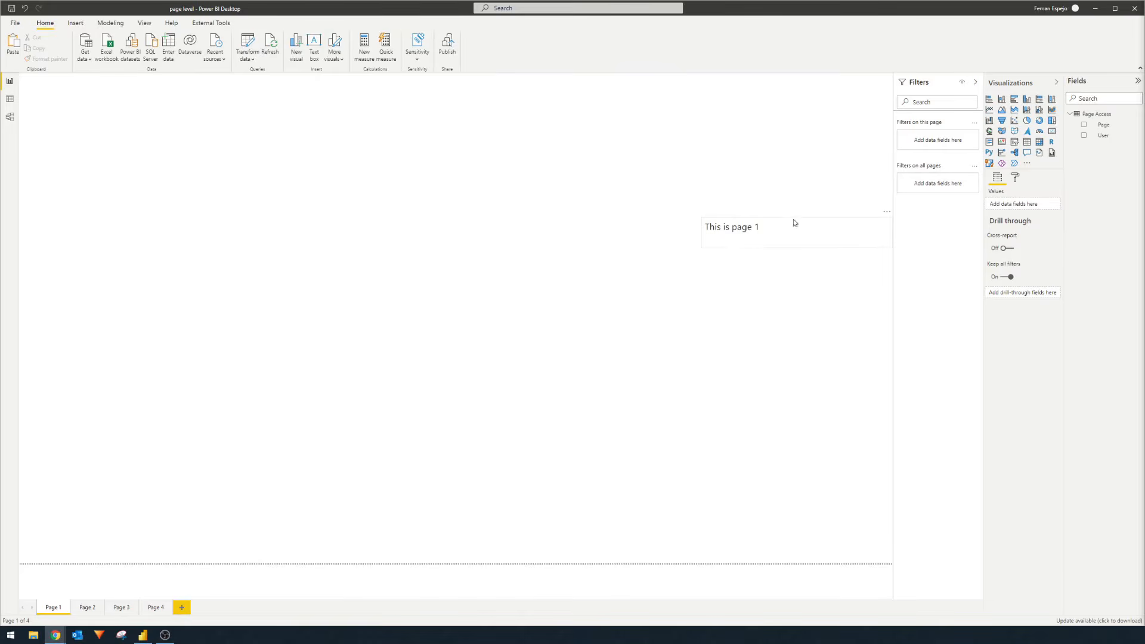
{"action": "left_click", "coordinate": [91, 608]}
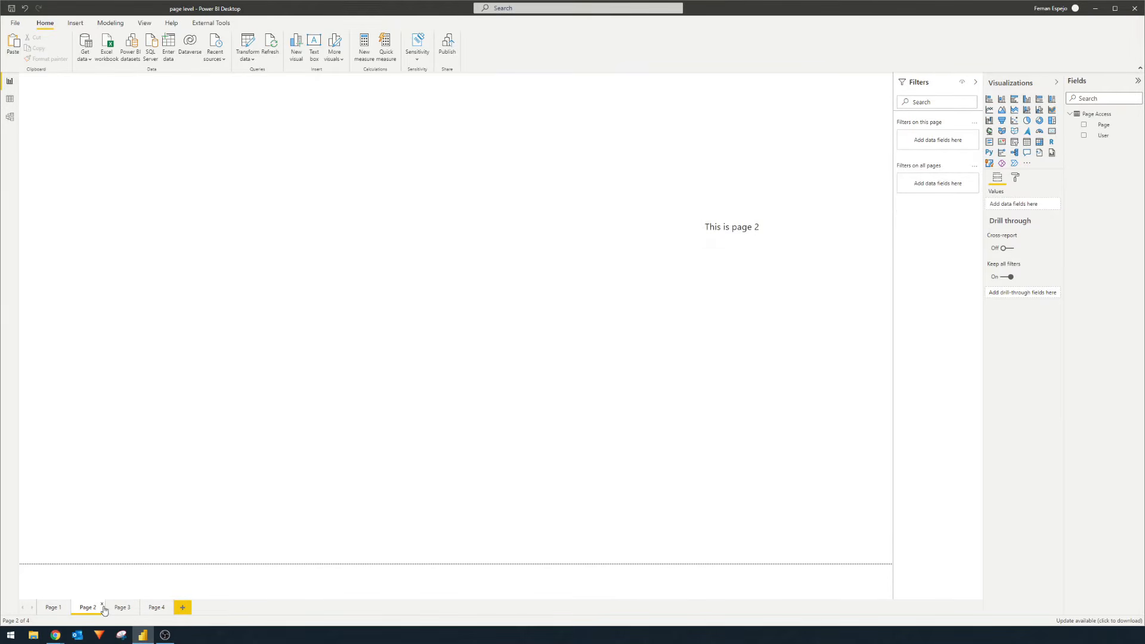
{"action": "left_click", "coordinate": [121, 608]}
{"action": "left_click", "coordinate": [162, 610]}
{"action": "left_click", "coordinate": [58, 608]}
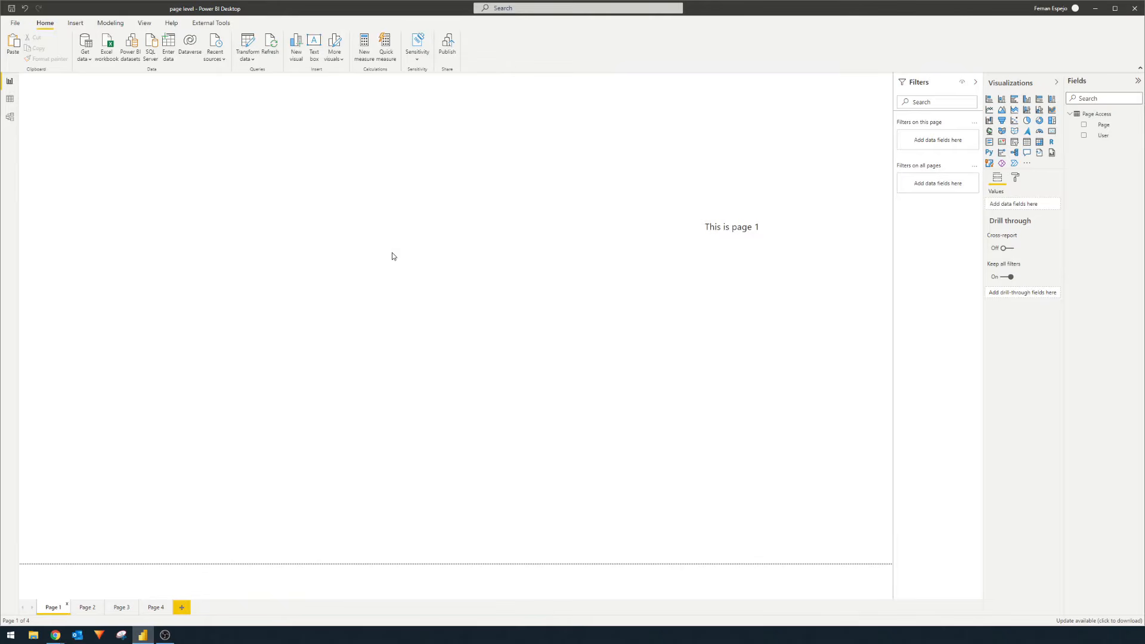
- Save and publish the page level report to My workspace, then show it full-screen in Chrome
{"action": "left_click", "coordinate": [442, 44]}
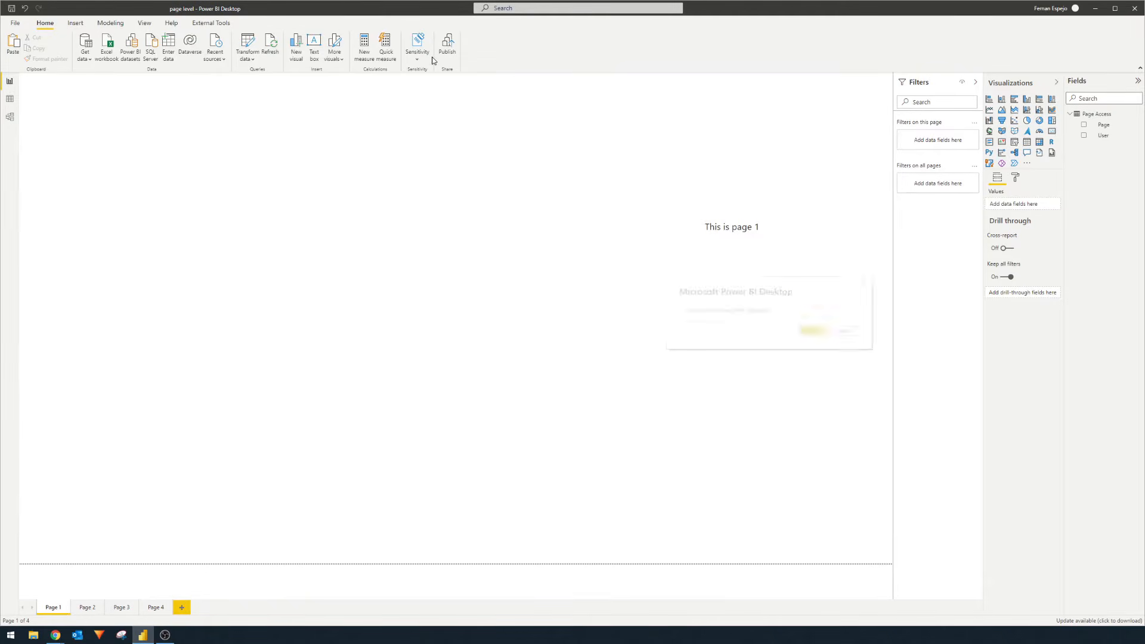
{"action": "left_click", "coordinate": [812, 330]}
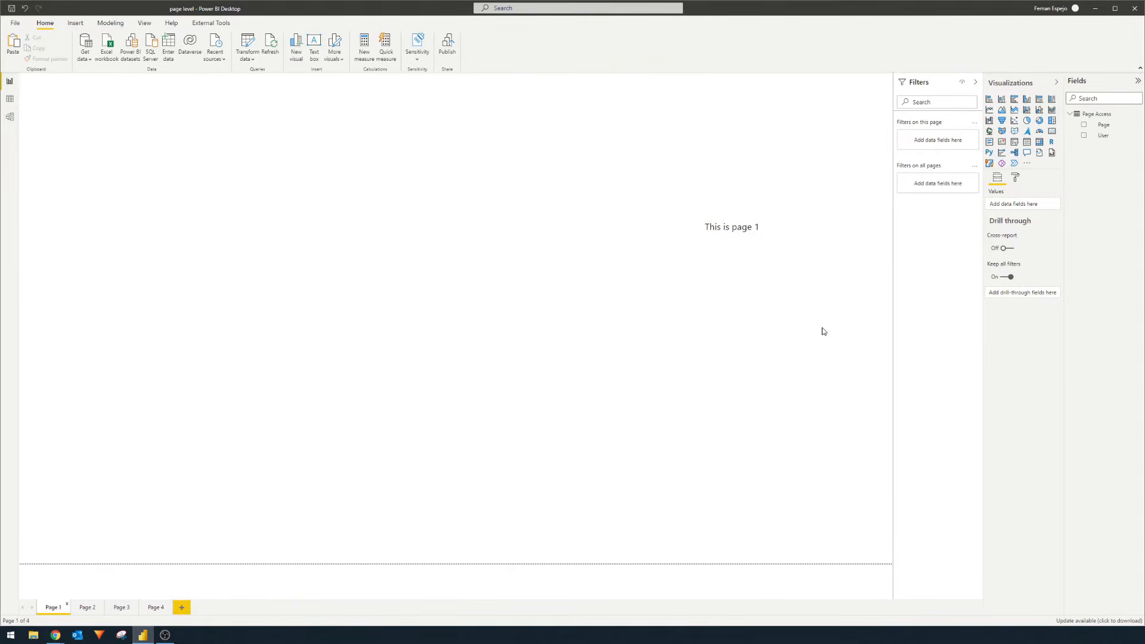
{"action": "left_click", "coordinate": [763, 293]}
{"action": "left_click", "coordinate": [831, 379]}
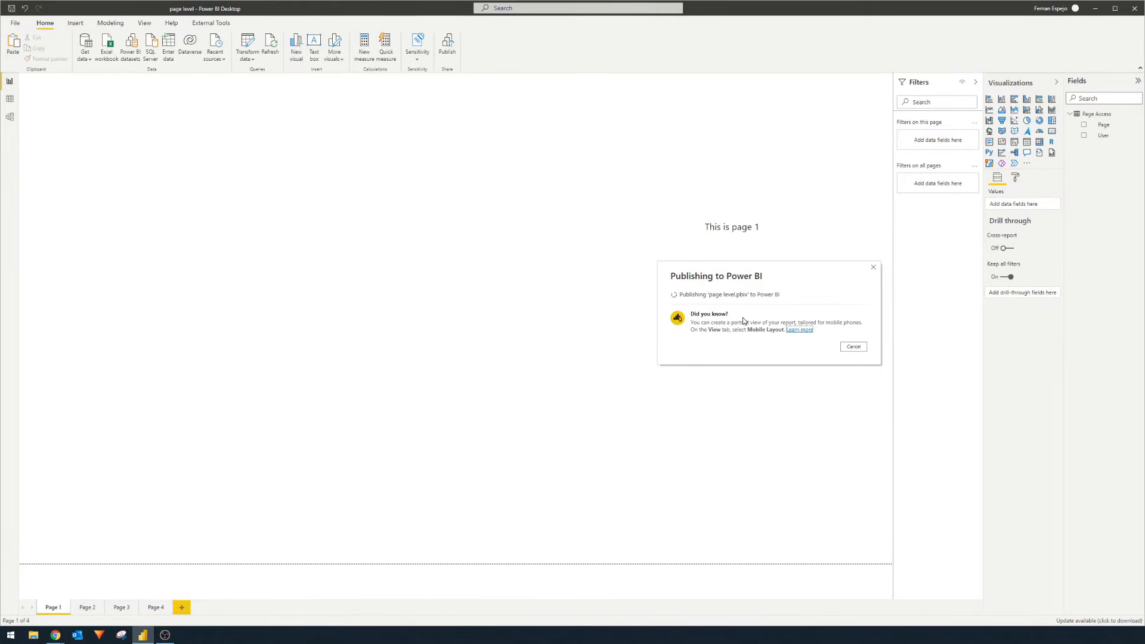
{"action": "left_click_drag", "start_coordinate": [1144, 64], "coordinate": [551, 58]}
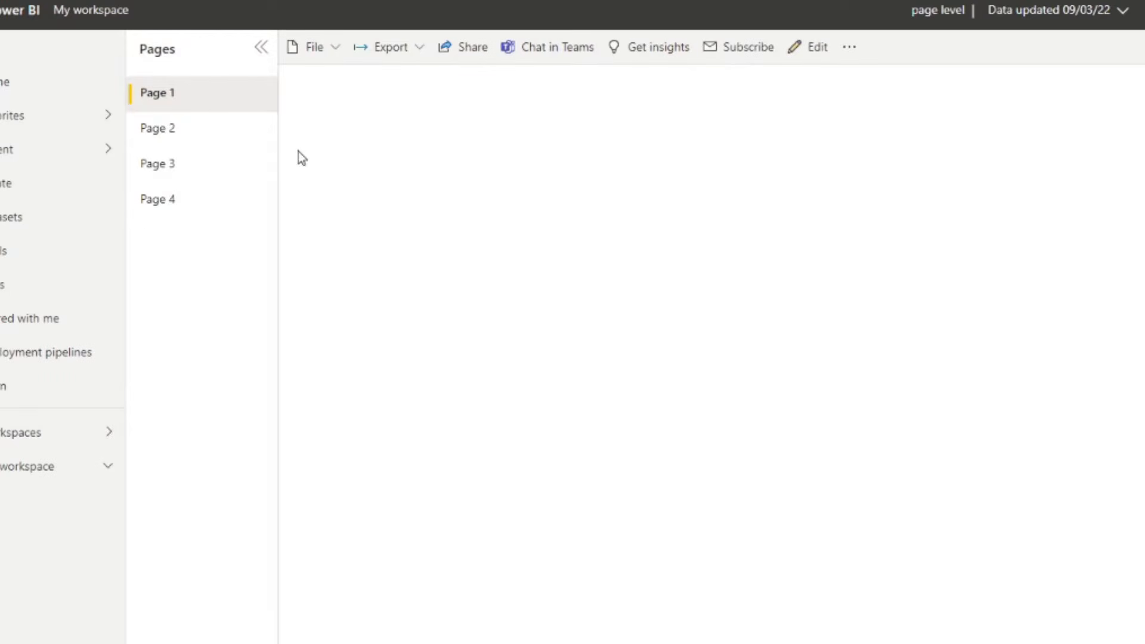
- Browse Pages 2, 3, 4 and 1 of the published report, finishing on Page 3
{"action": "left_click", "coordinate": [220, 140]}
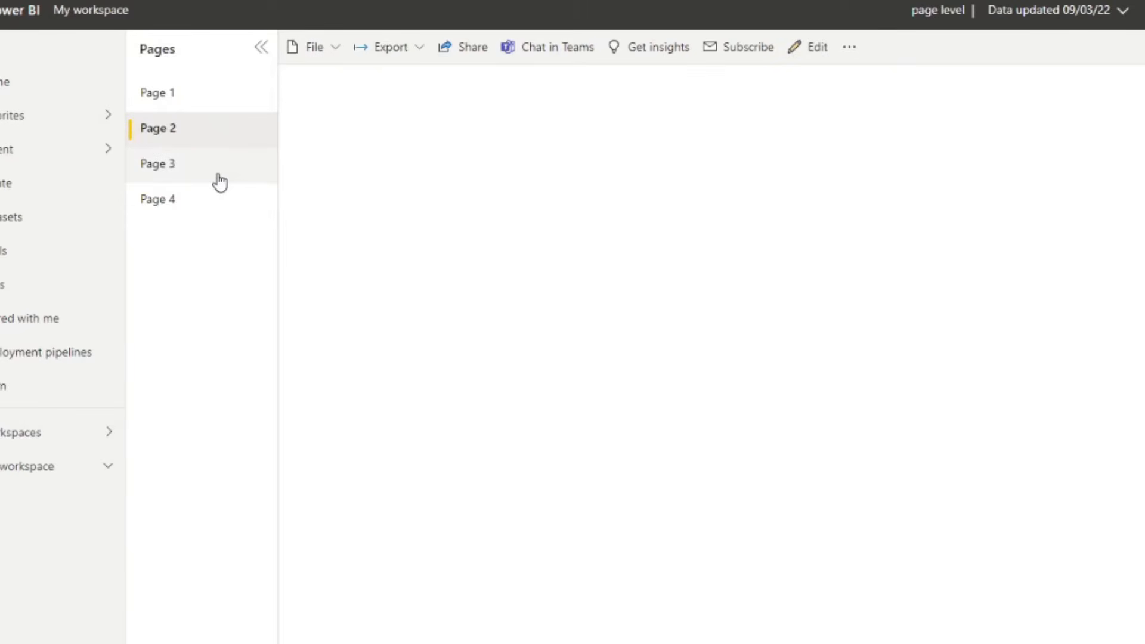
{"action": "left_click", "coordinate": [220, 176]}
{"action": "left_click", "coordinate": [209, 204]}
{"action": "left_click", "coordinate": [225, 174]}
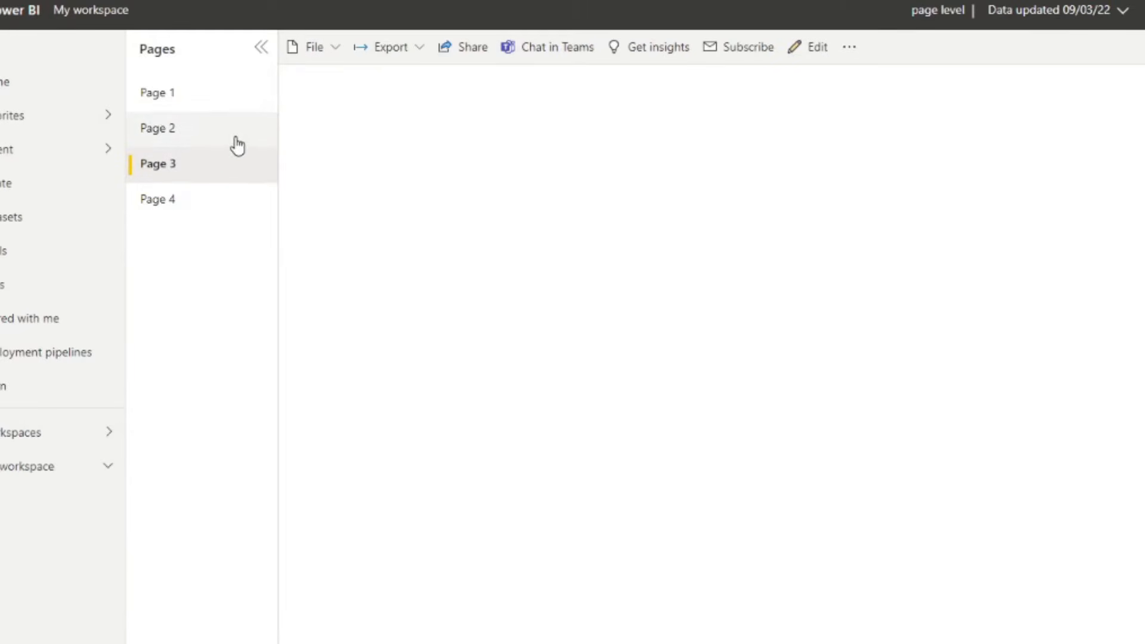
{"action": "left_click", "coordinate": [237, 143]}
{"action": "left_click", "coordinate": [240, 106]}
{"action": "left_click", "coordinate": [235, 161]}
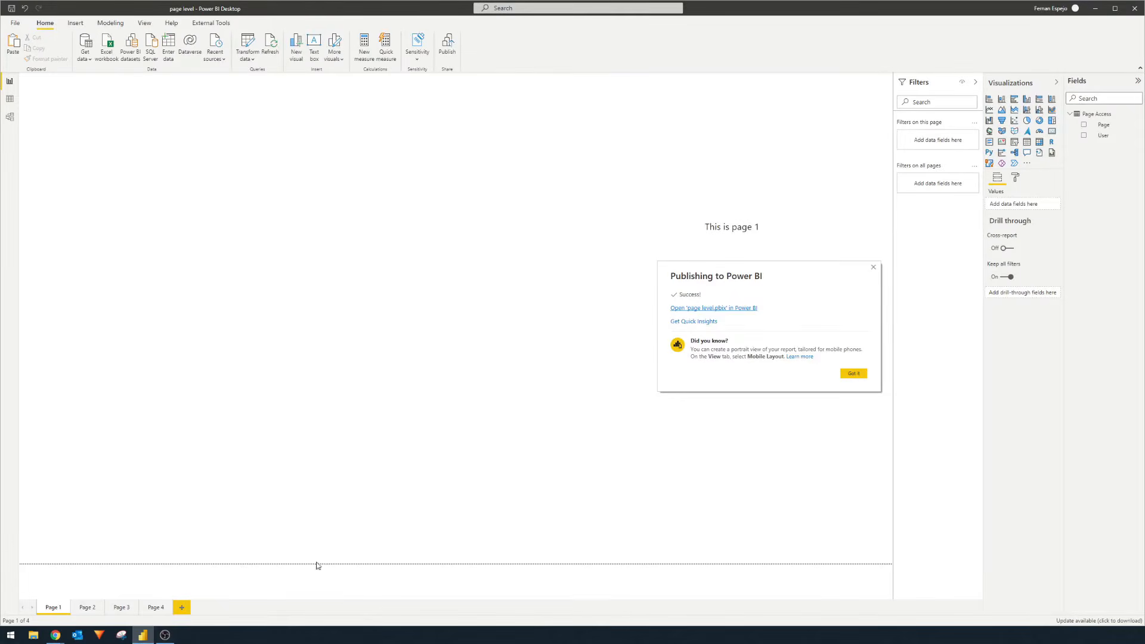
{"action": "left_click", "coordinate": [853, 374]}
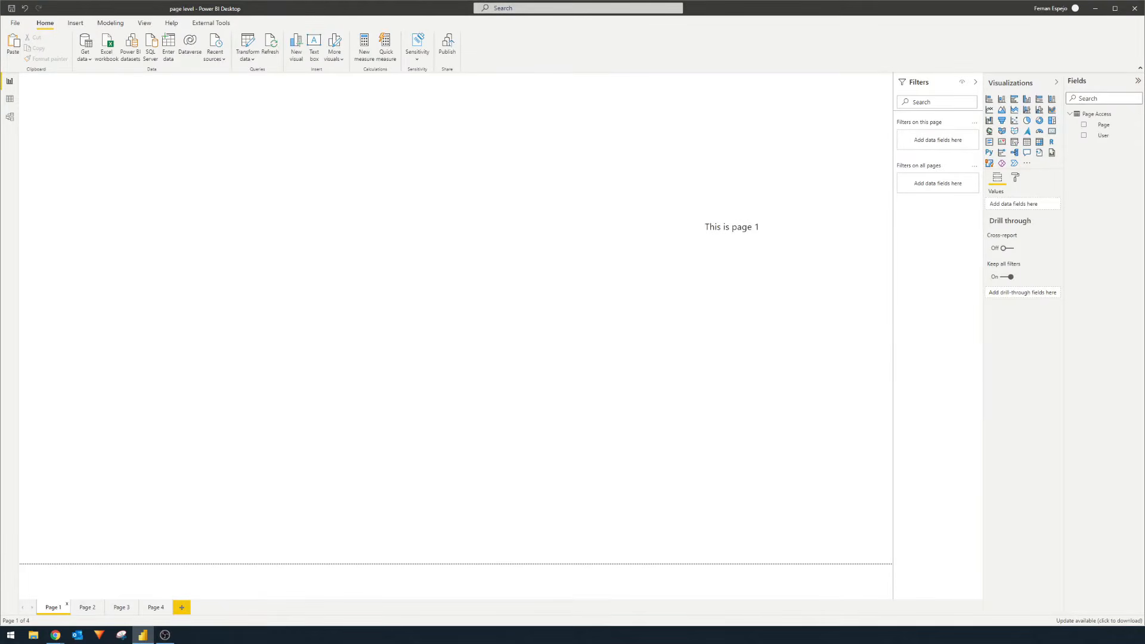
{"action": "right_click", "coordinate": [83, 608]}
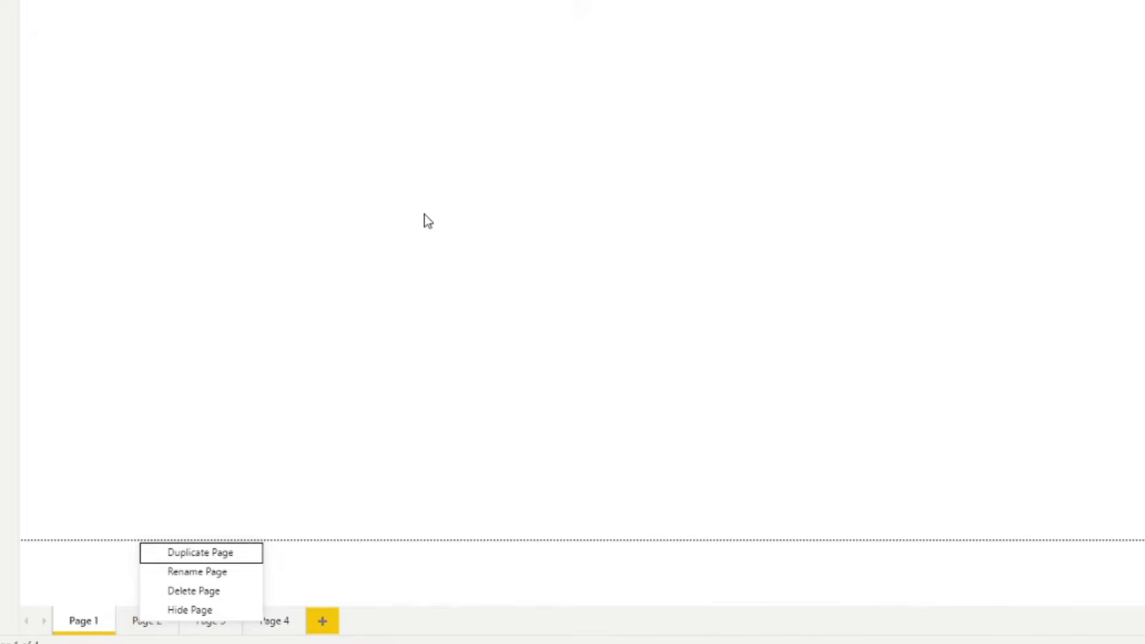
{"action": "left_click", "coordinate": [394, 282]}
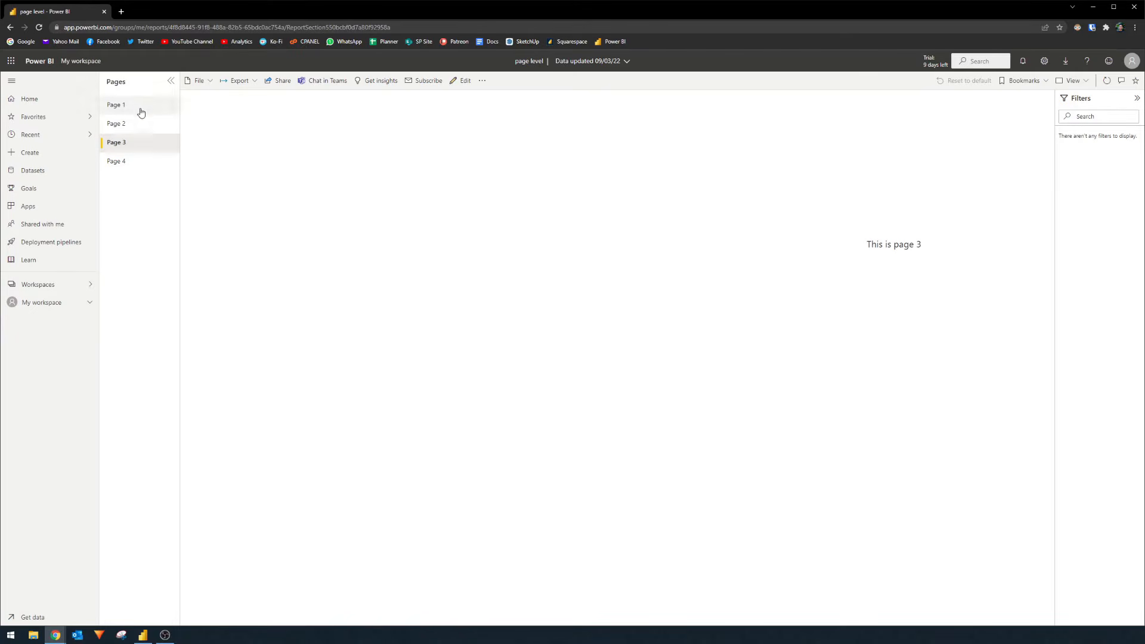
{"action": "left_click", "coordinate": [143, 637]}
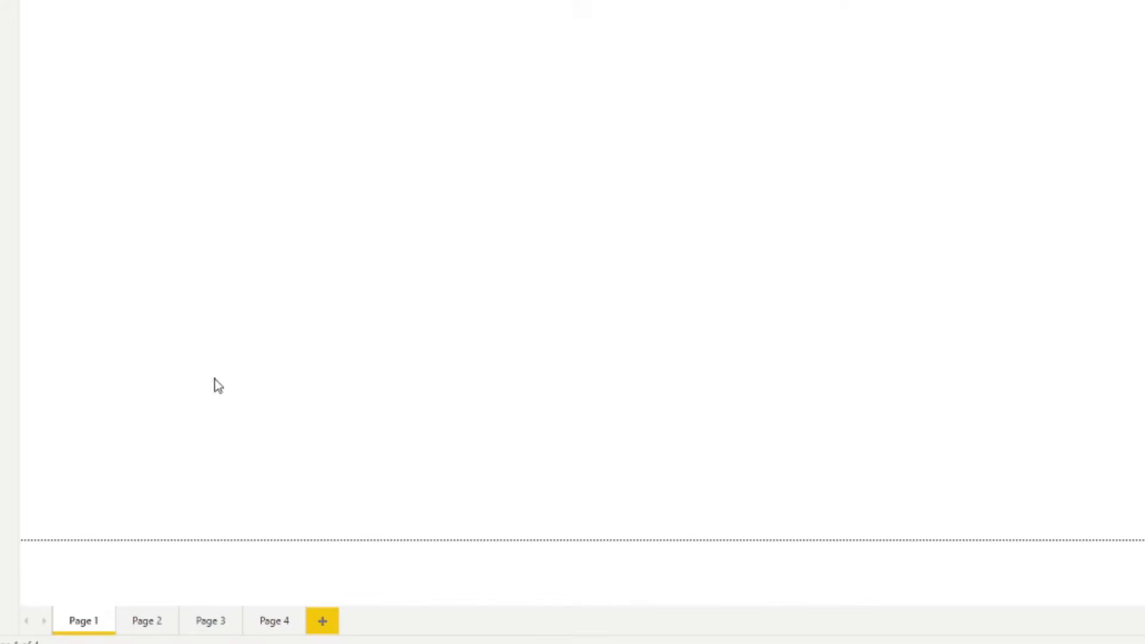
- Hide Page 2, Page 3 and Page 4 from their tab menus, leaving Page 1 unchanged
{"action": "right_click", "coordinate": [149, 631]}
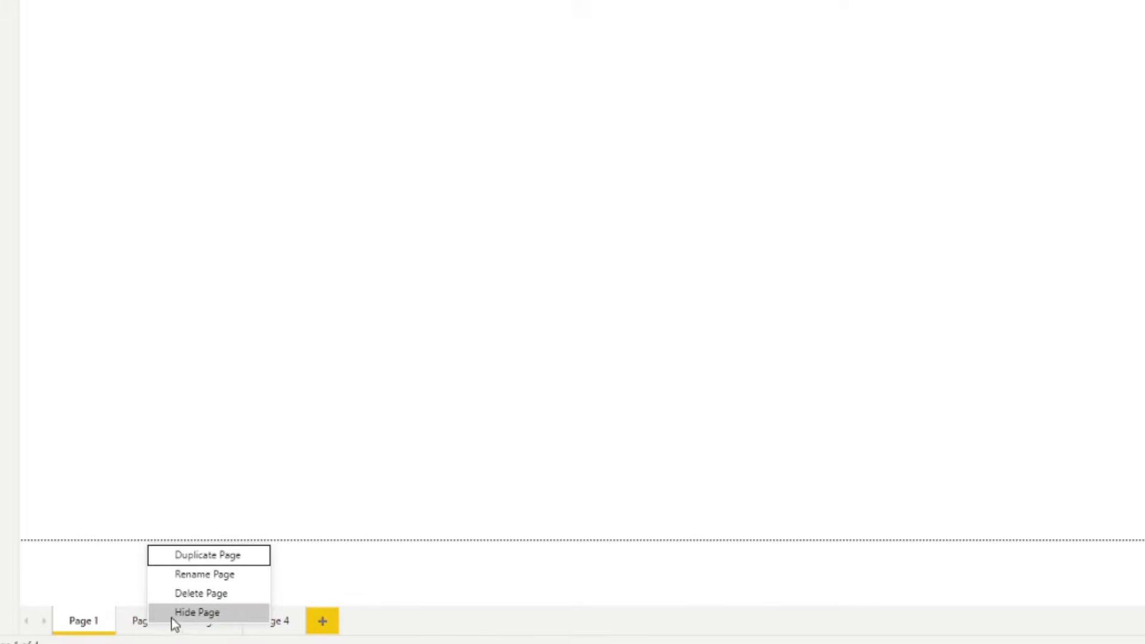
{"action": "left_click", "coordinate": [172, 617]}
{"action": "right_click", "coordinate": [217, 627]}
{"action": "left_click", "coordinate": [246, 613]}
{"action": "right_click", "coordinate": [261, 631]}
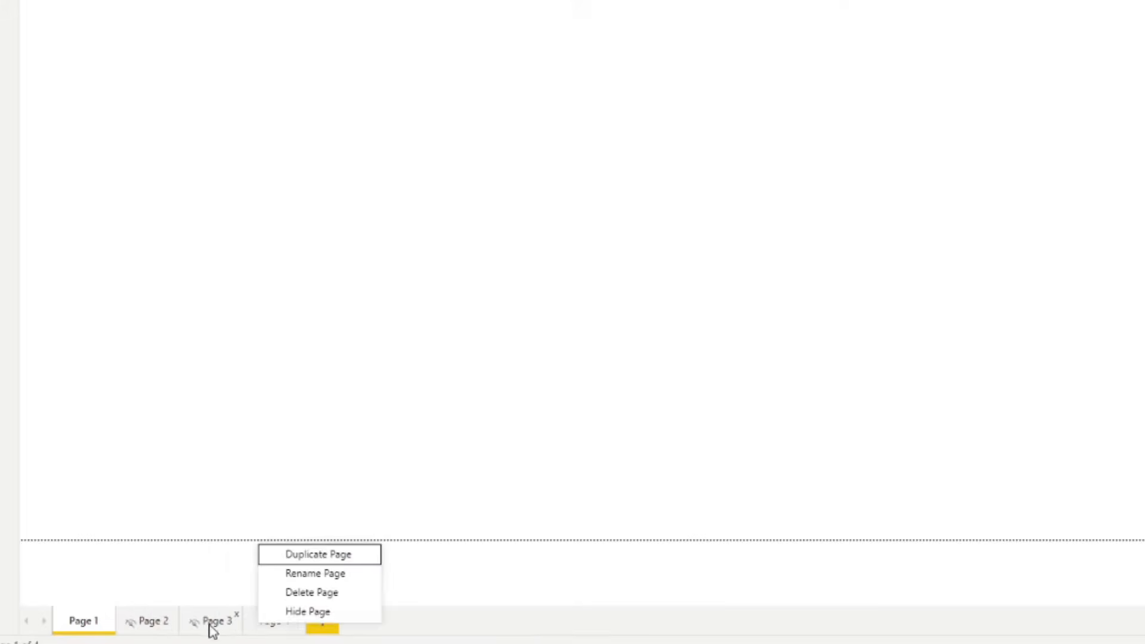
{"action": "left_click", "coordinate": [266, 611]}
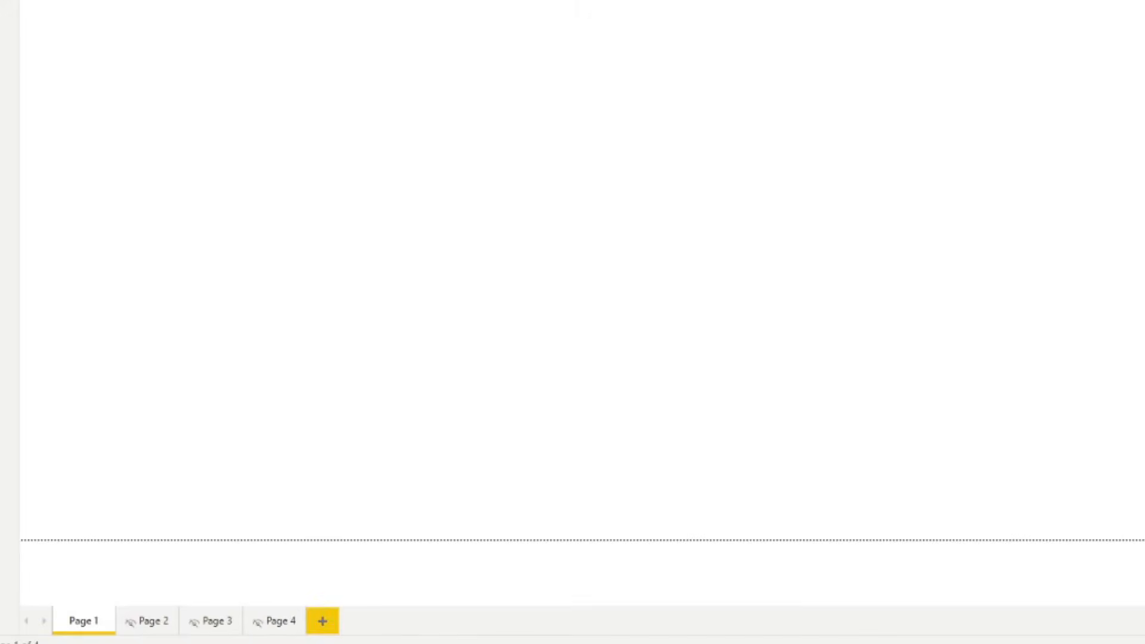
{"action": "right_click", "coordinate": [99, 620]}
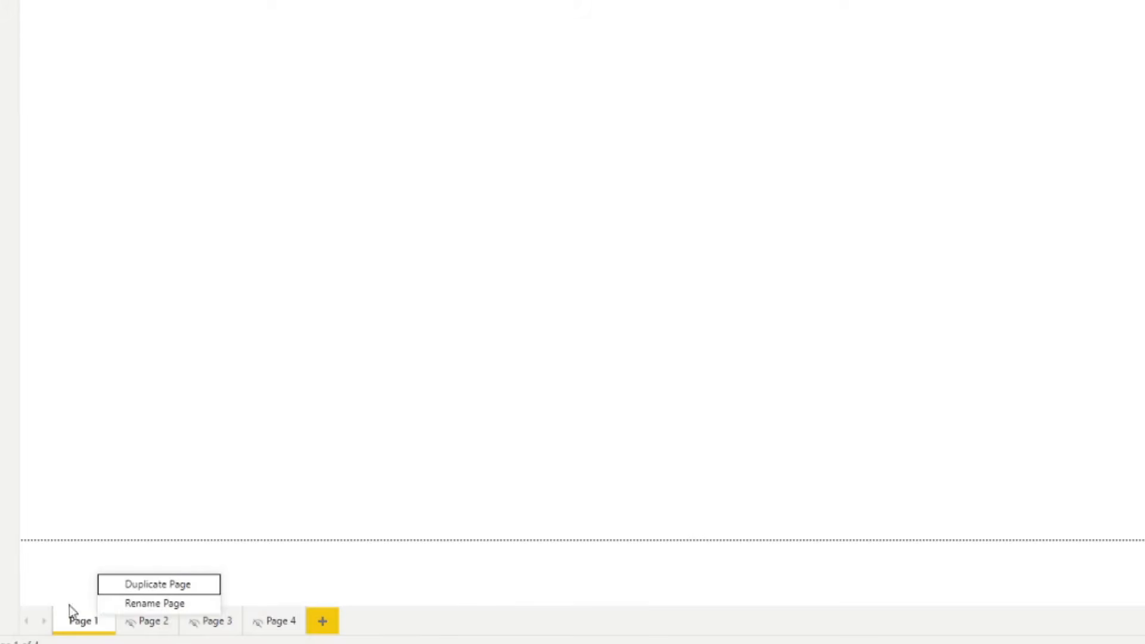
{"action": "left_click", "coordinate": [322, 221]}
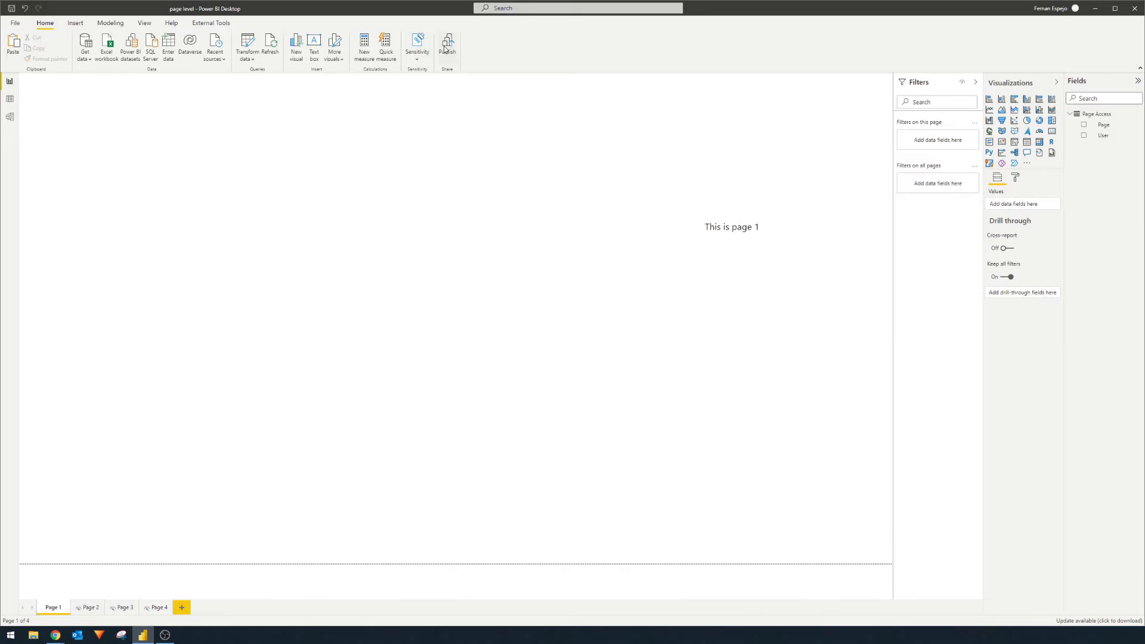
- Save and republish to My workspace, replacing the page level dataset, then return to Chrome
{"action": "left_click", "coordinate": [445, 49]}
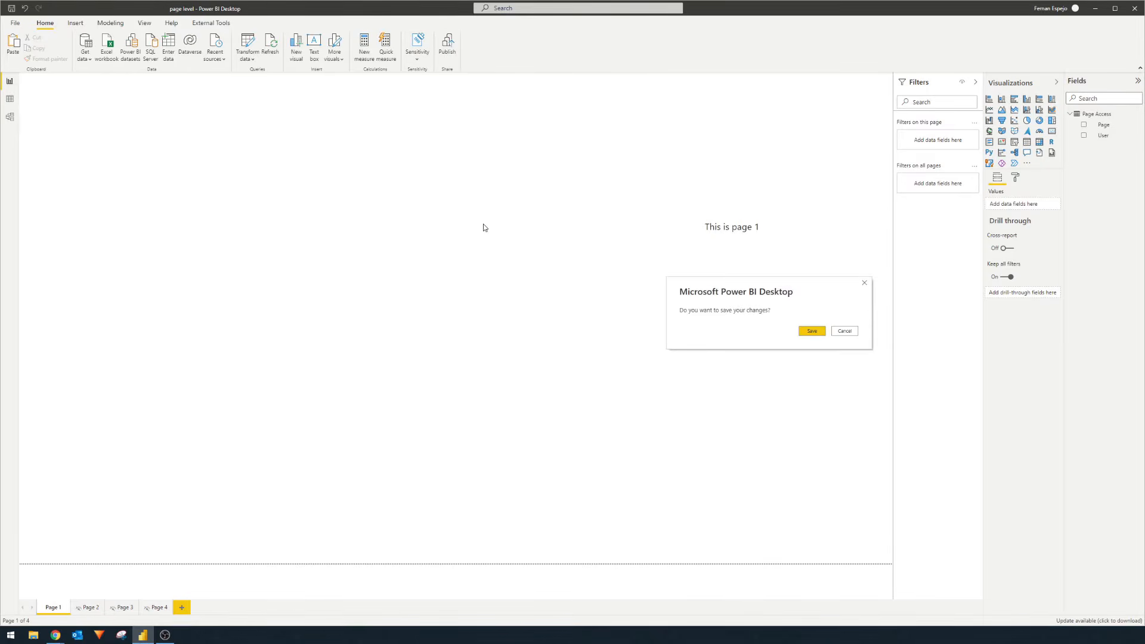
{"action": "left_click", "coordinate": [810, 331]}
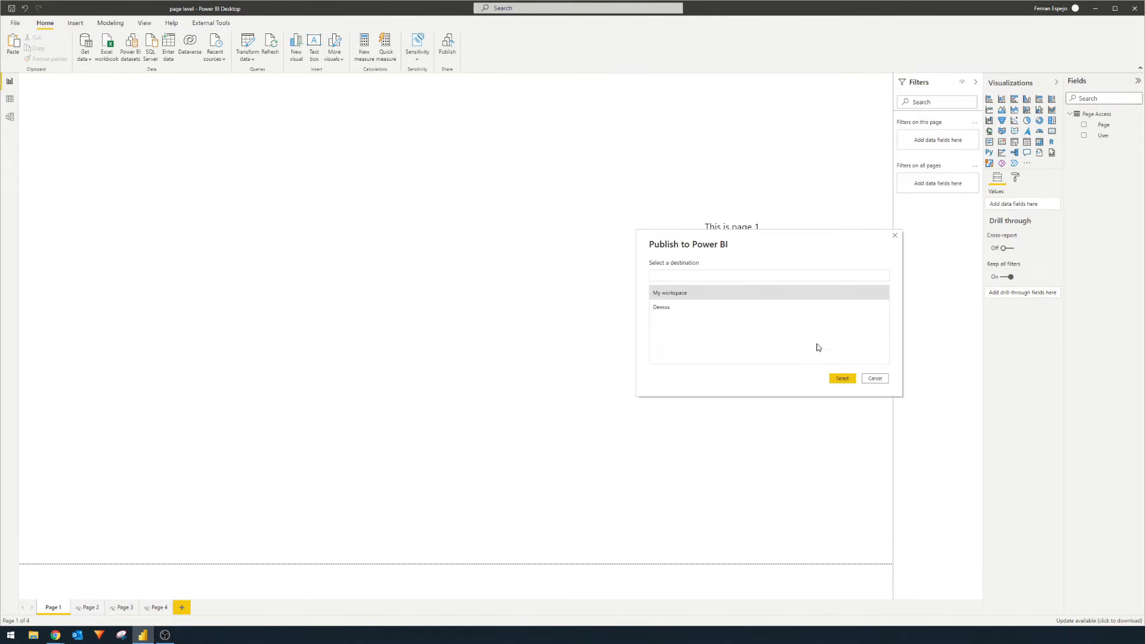
{"action": "left_click", "coordinate": [853, 382]}
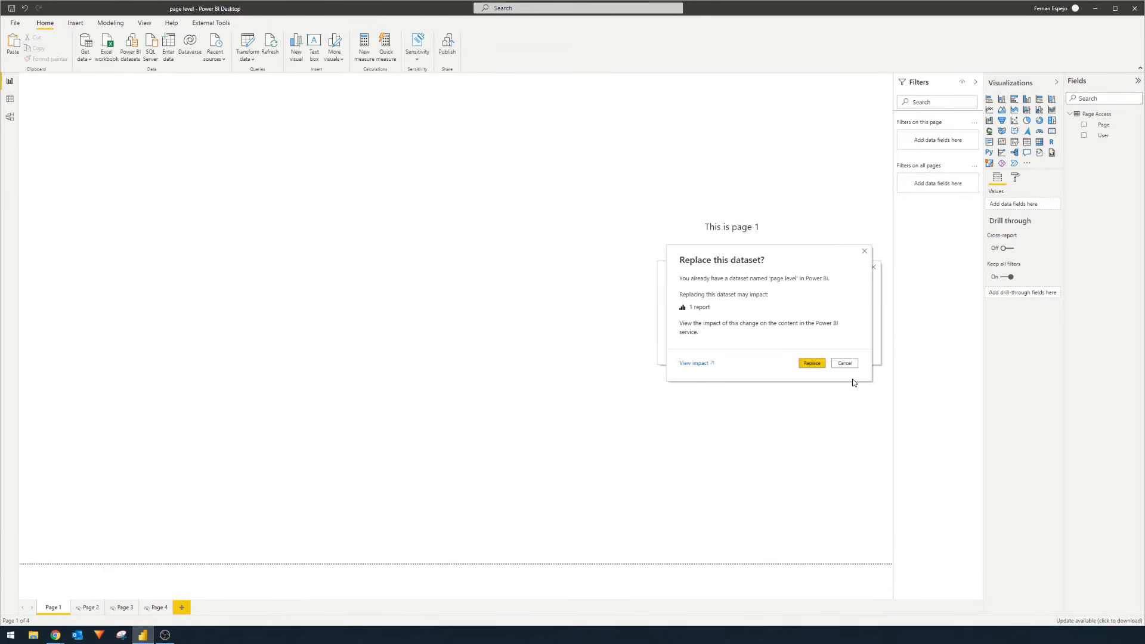
{"action": "left_click", "coordinate": [811, 364]}
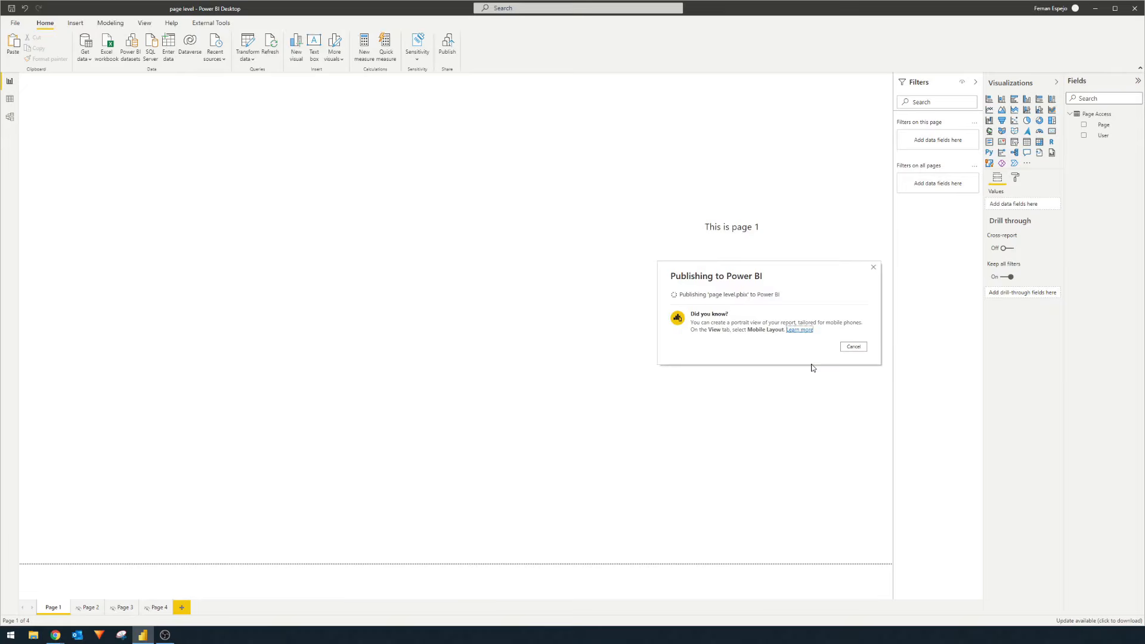
{"action": "mouse_move", "coordinate": [56, 635]}
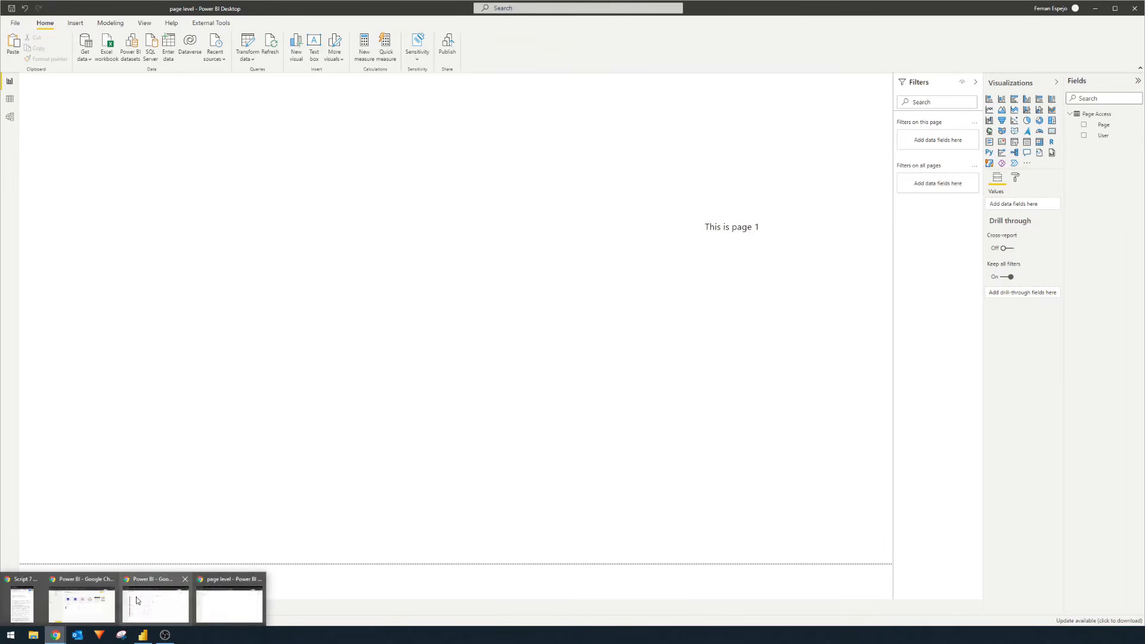
{"action": "left_click", "coordinate": [209, 607]}
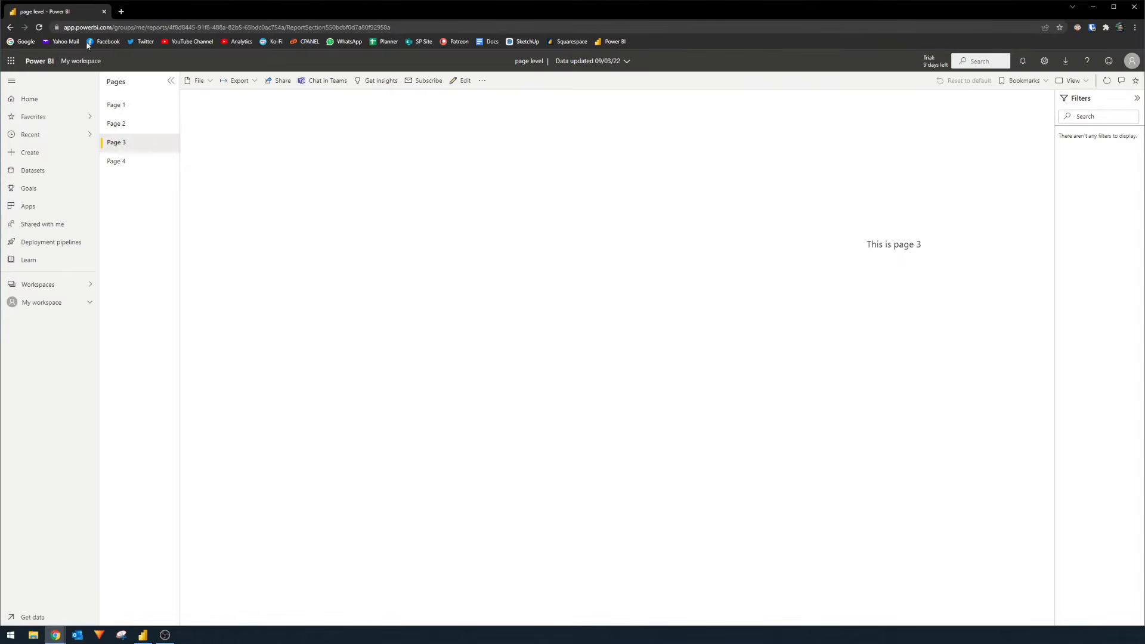
- Reload the published page level report in Chrome
{"action": "left_click", "coordinate": [39, 28]}
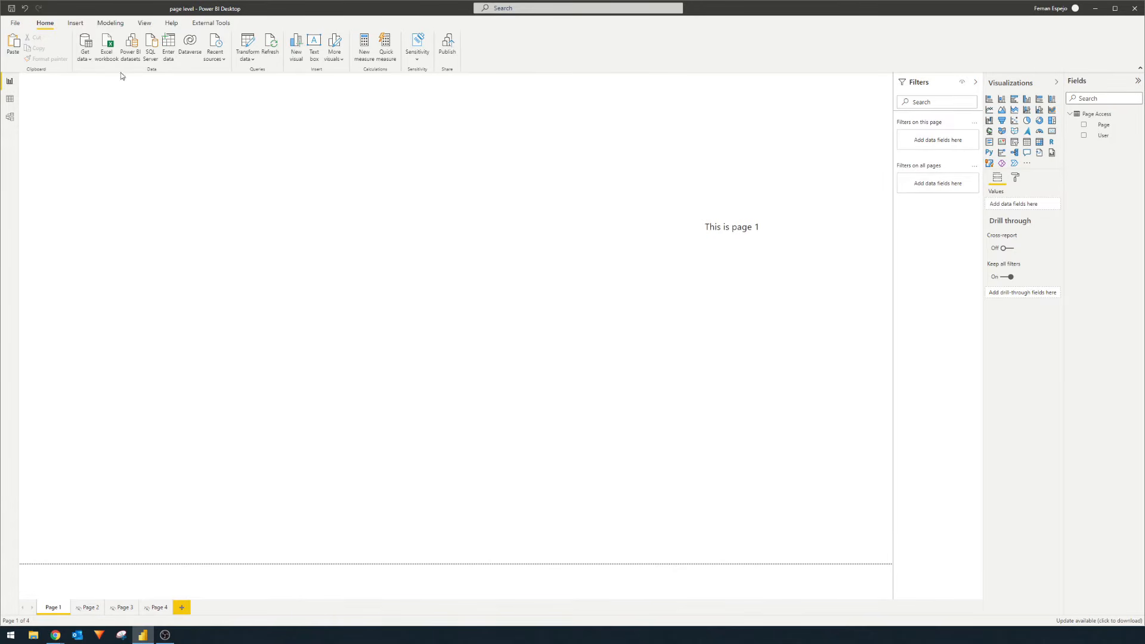
- Create the Page Access measure 'User Logged In = USERPRINCIPALNAME()'
{"action": "left_click", "coordinate": [1107, 115]}
{"action": "left_click", "coordinate": [1106, 119]}
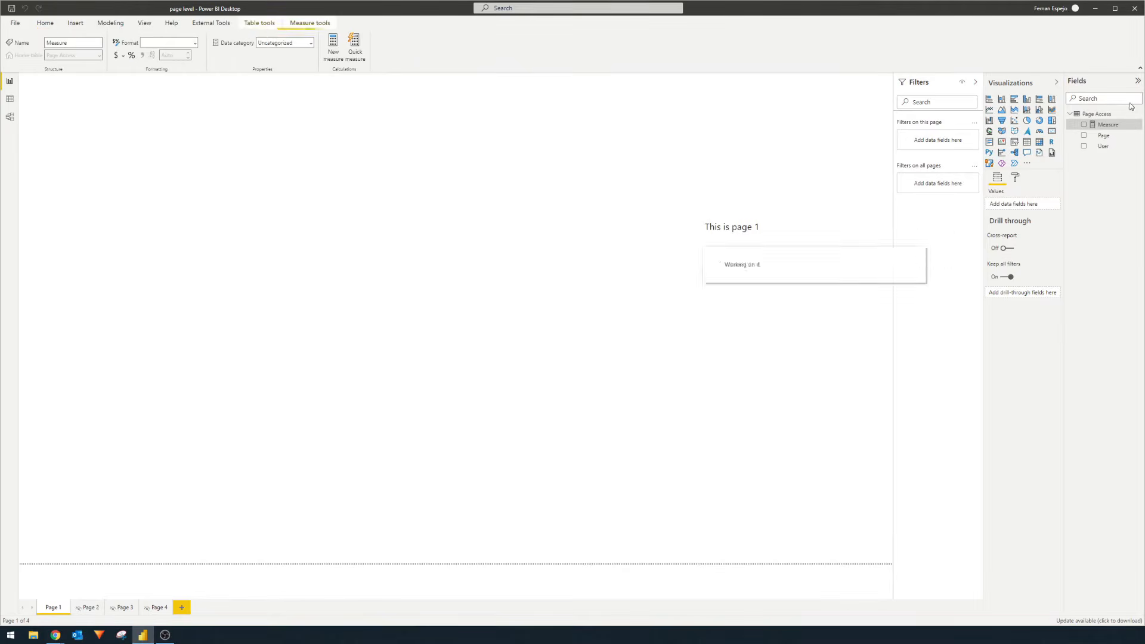
{"action": "type", "text": "User = "}
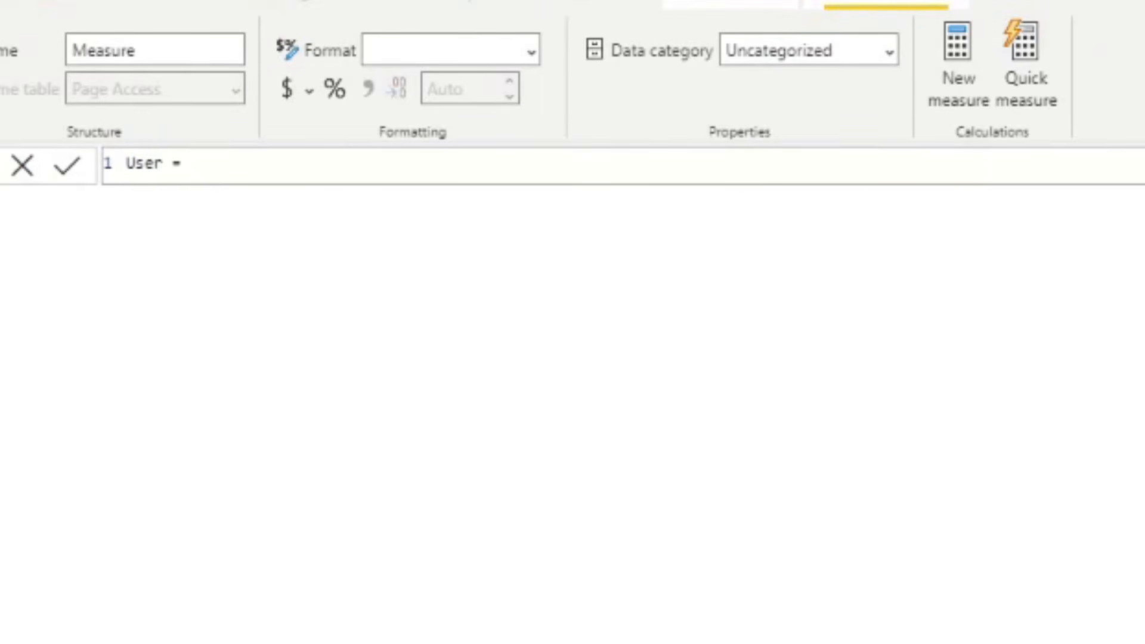
{"action": "type", "text": "USERPR"}
{"action": "key", "text": "Tab"}
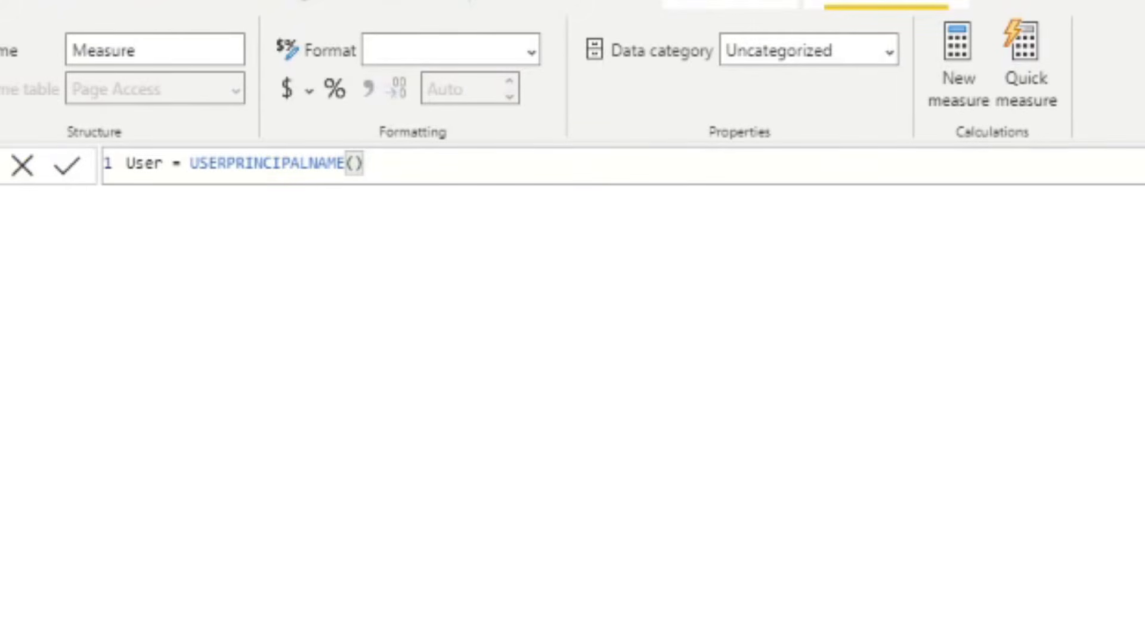
{"action": "left_click", "coordinate": [154, 163]}
{"action": "type", "text": "Logged In"}
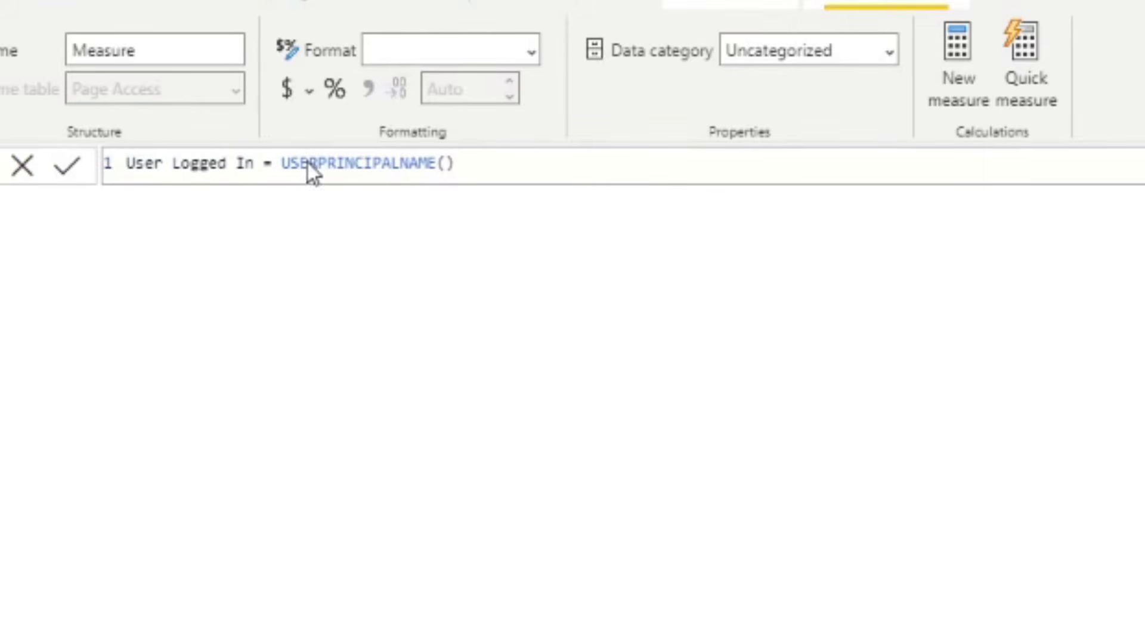
{"action": "key", "text": "Return"}
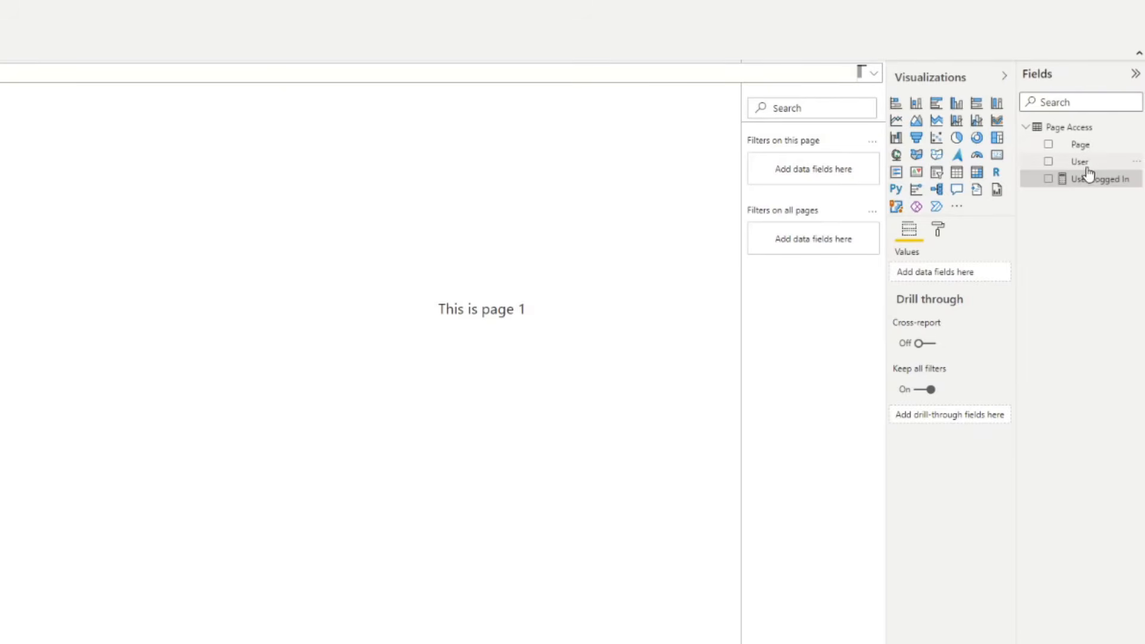
- Place the User Logged In measure on Page 1 as a widened card, nudged slightly lower
{"action": "left_click_drag", "start_coordinate": [1124, 179], "coordinate": [507, 173]}
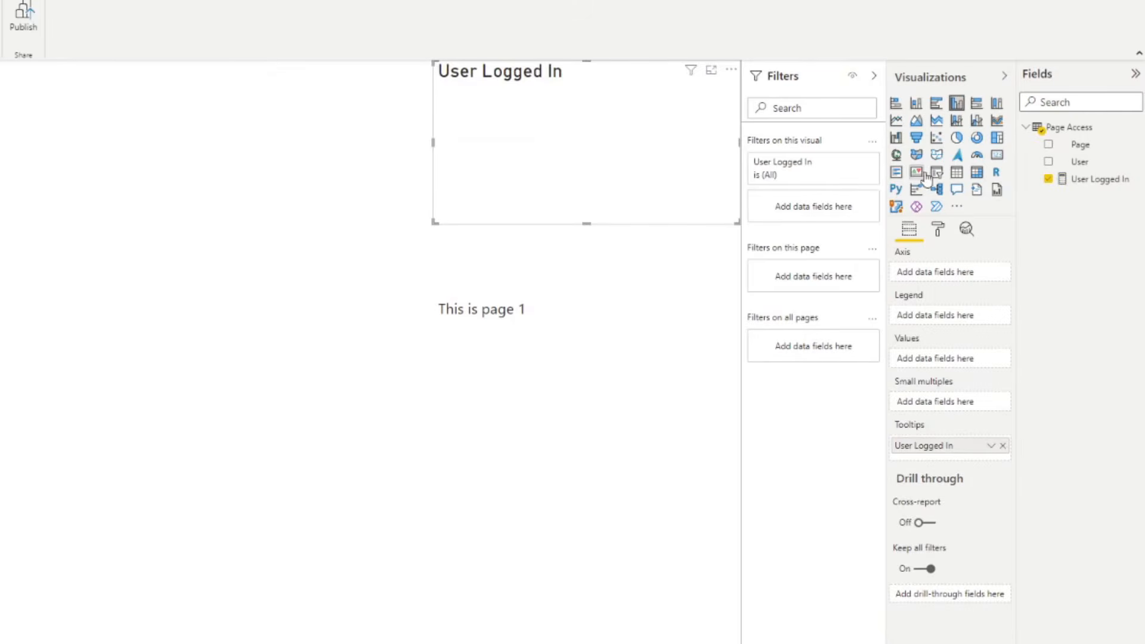
{"action": "left_click", "coordinate": [996, 154]}
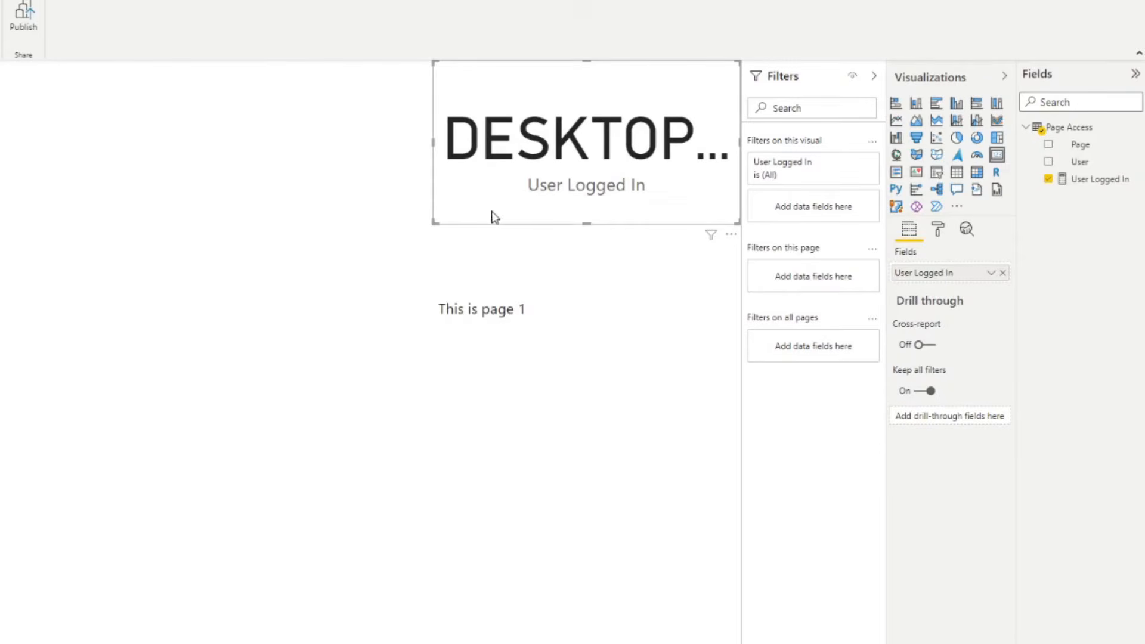
{"action": "left_click_drag", "start_coordinate": [430, 227], "coordinate": [2, 229]}
{"action": "left_click_drag", "start_coordinate": [3, 179], "coordinate": [2, 198]}
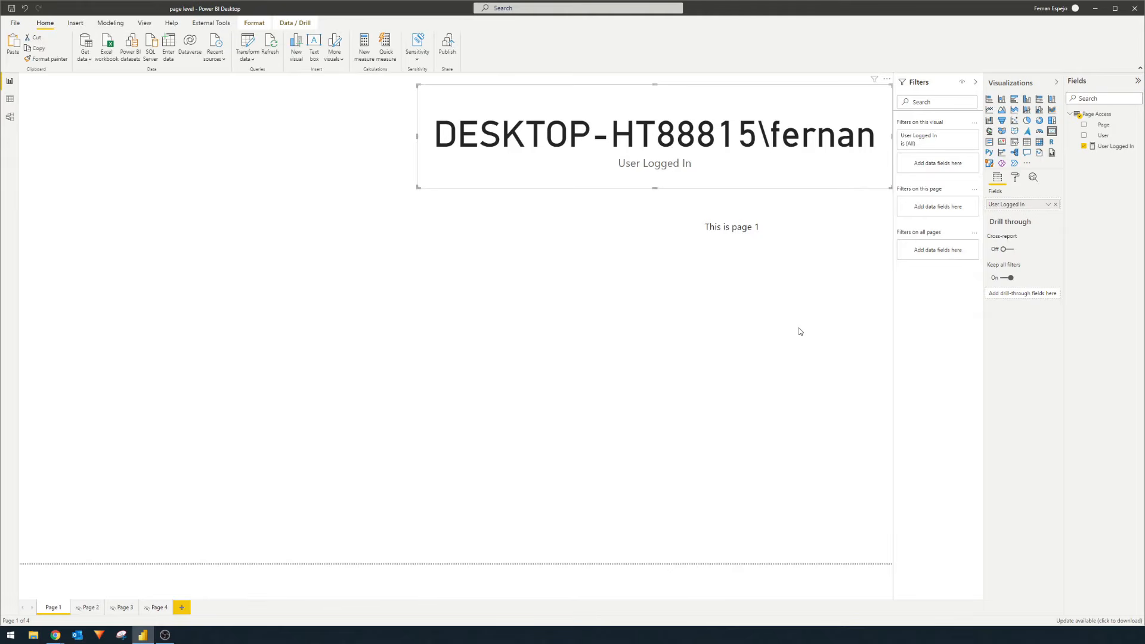
{"action": "left_click", "coordinate": [808, 328]}
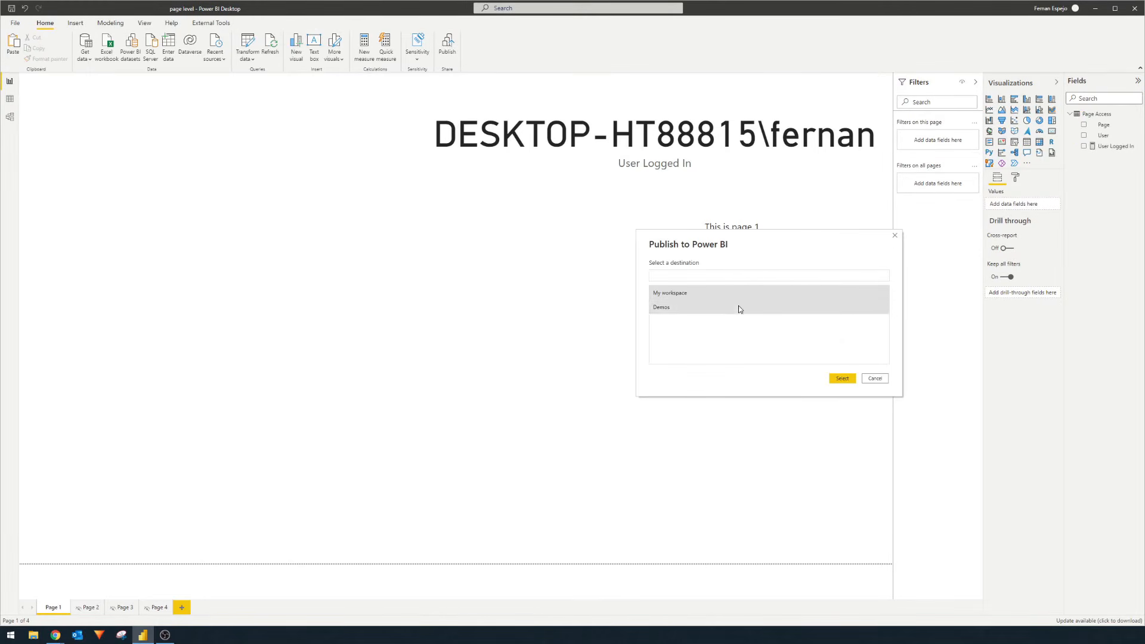
- Publish to My workspace replacing the page level dataset, then switch to the report in Chrome
{"action": "left_click_drag", "start_coordinate": [786, 239], "coordinate": [815, 212]}
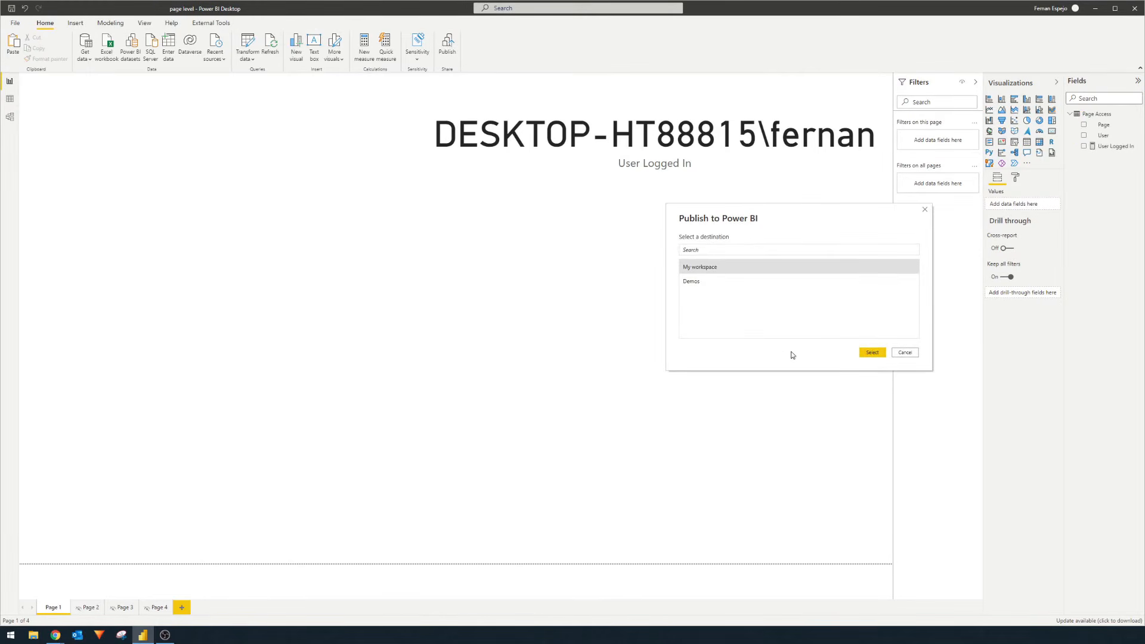
{"action": "left_click", "coordinate": [871, 352]}
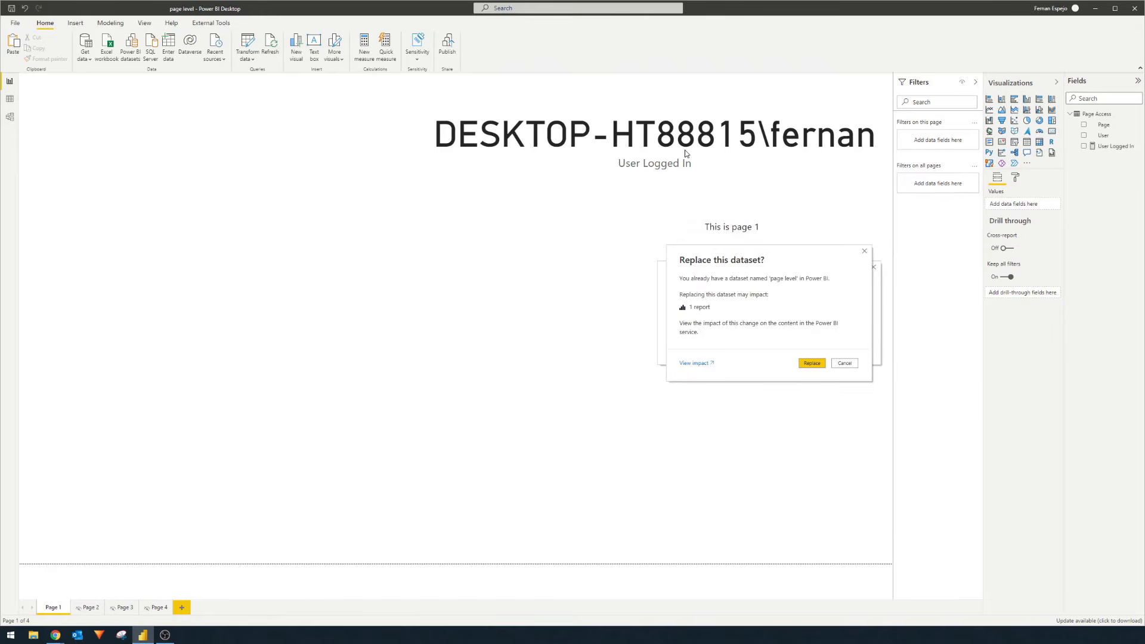
{"action": "left_click", "coordinate": [811, 363]}
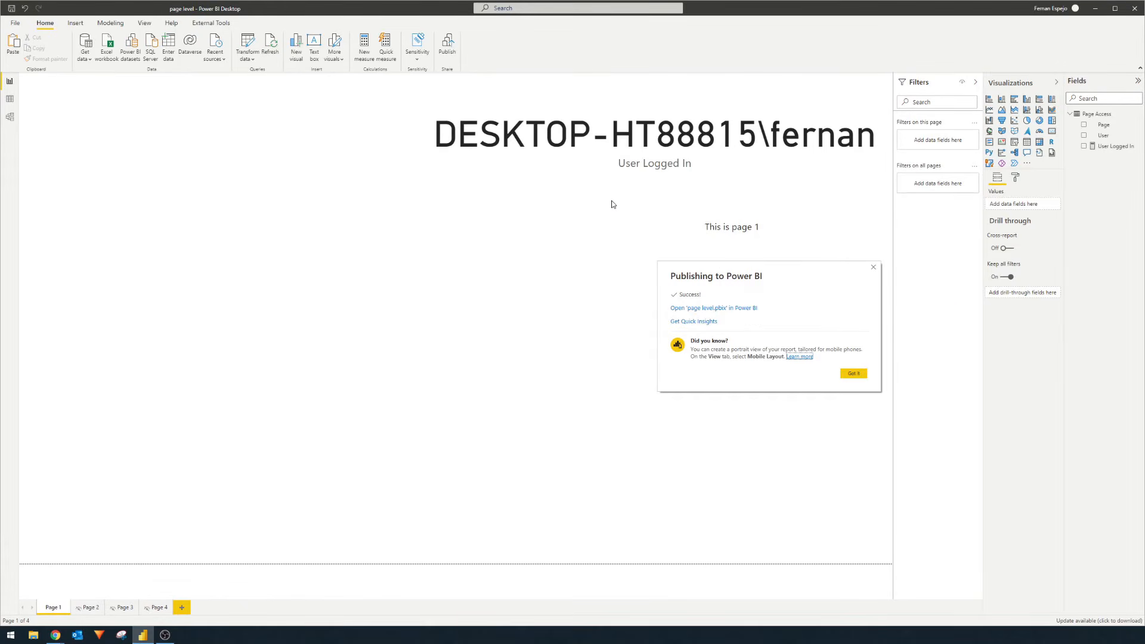
{"action": "left_click", "coordinate": [873, 269]}
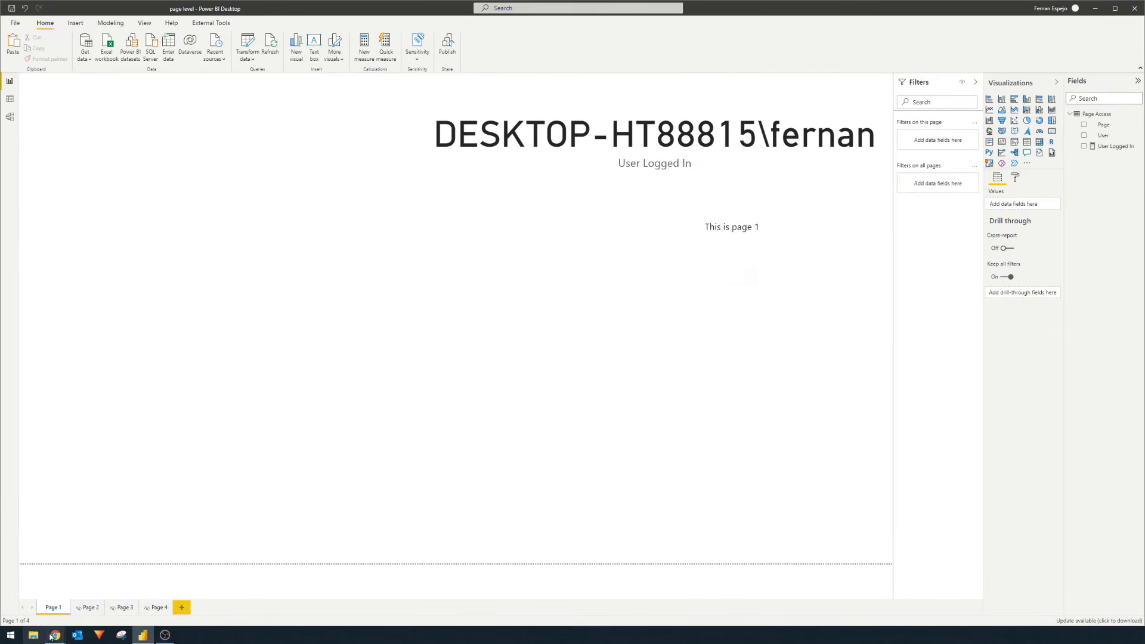
{"action": "mouse_move", "coordinate": [53, 635]}
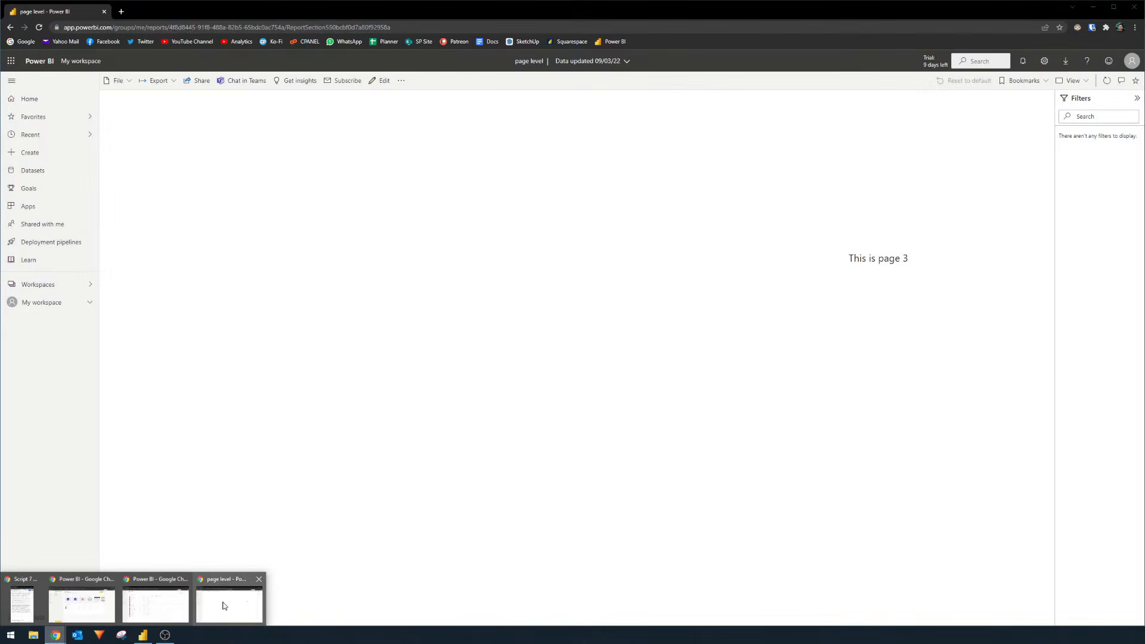
{"action": "left_click", "coordinate": [223, 605]}
- Reload the published report to check the User Logged In card, then compare with Power BI Desktop
{"action": "left_click", "coordinate": [39, 27]}
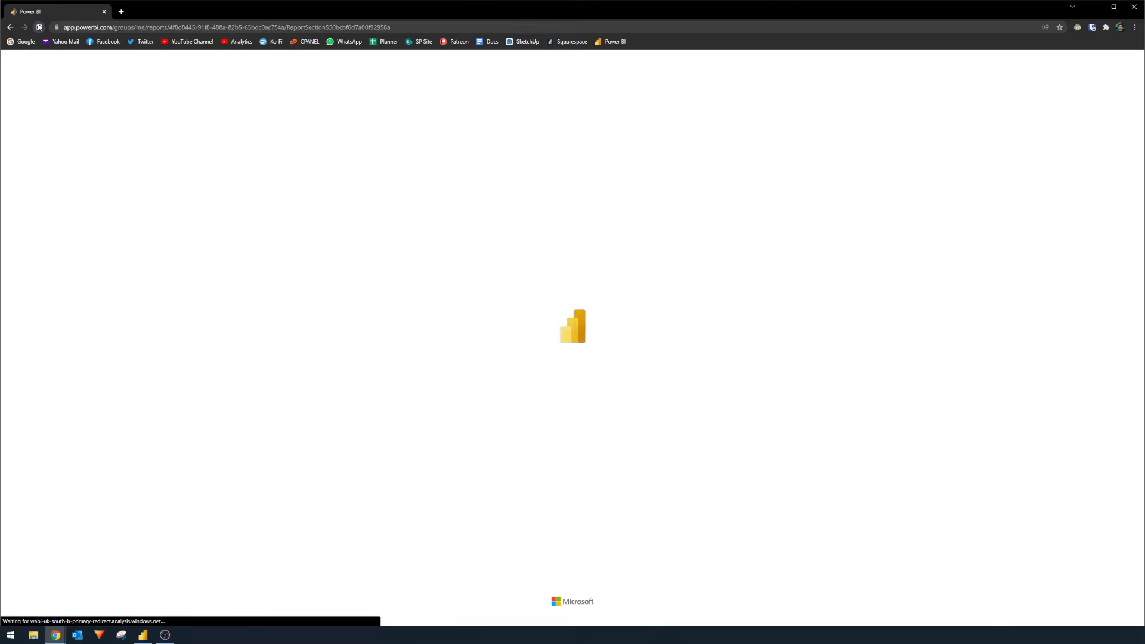
{"action": "left_click", "coordinate": [143, 634]}
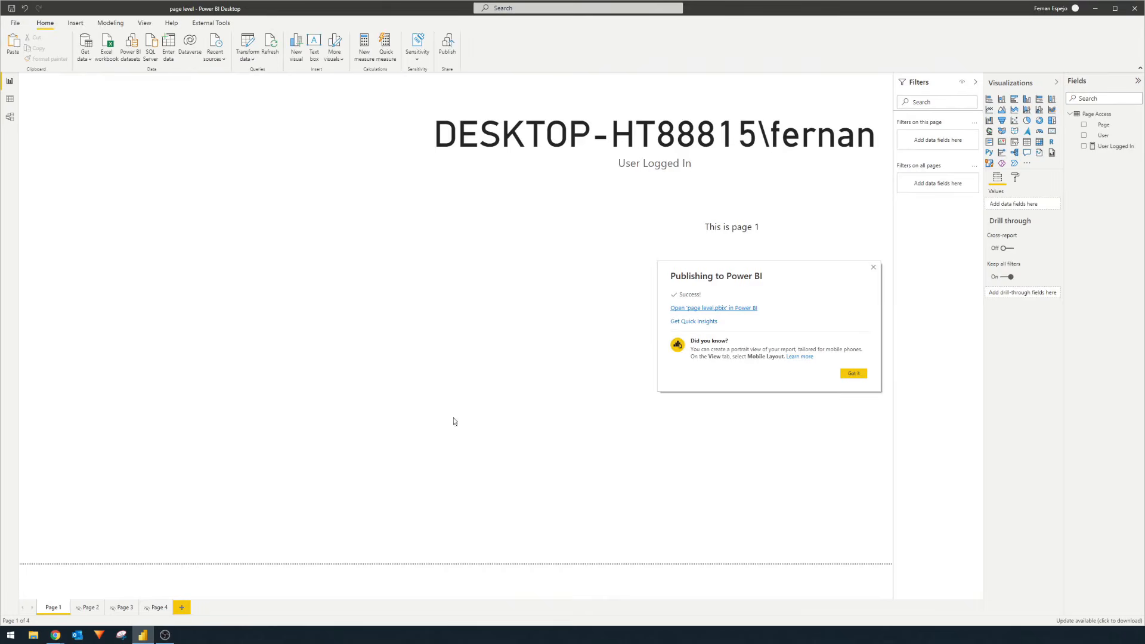
{"action": "left_click", "coordinate": [872, 267]}
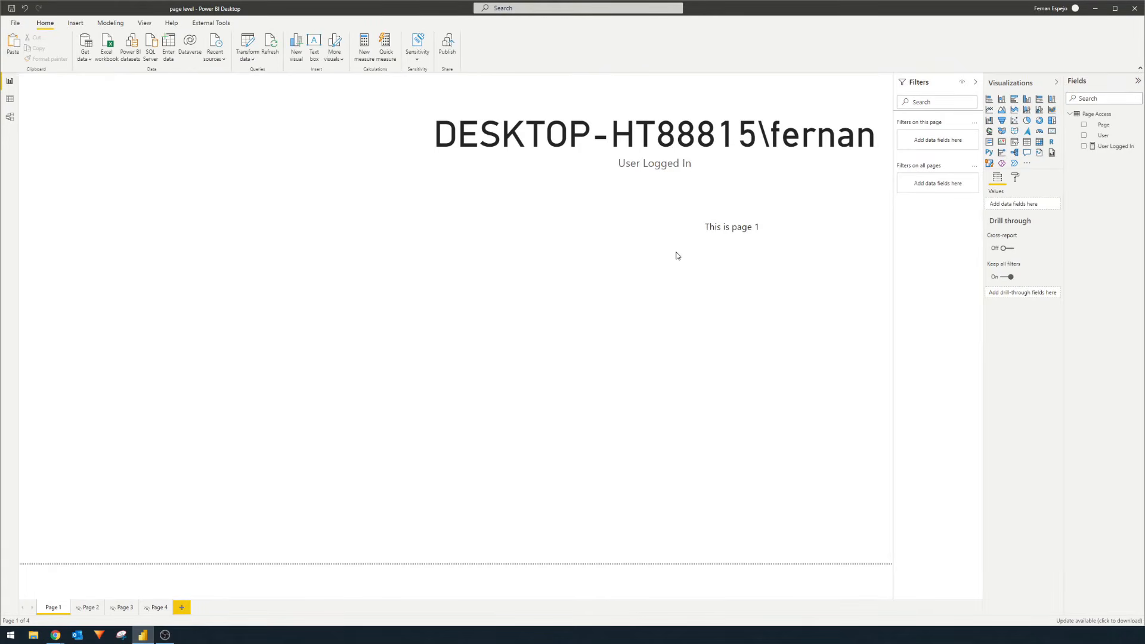
{"action": "key", "text": "alt+Tab"}
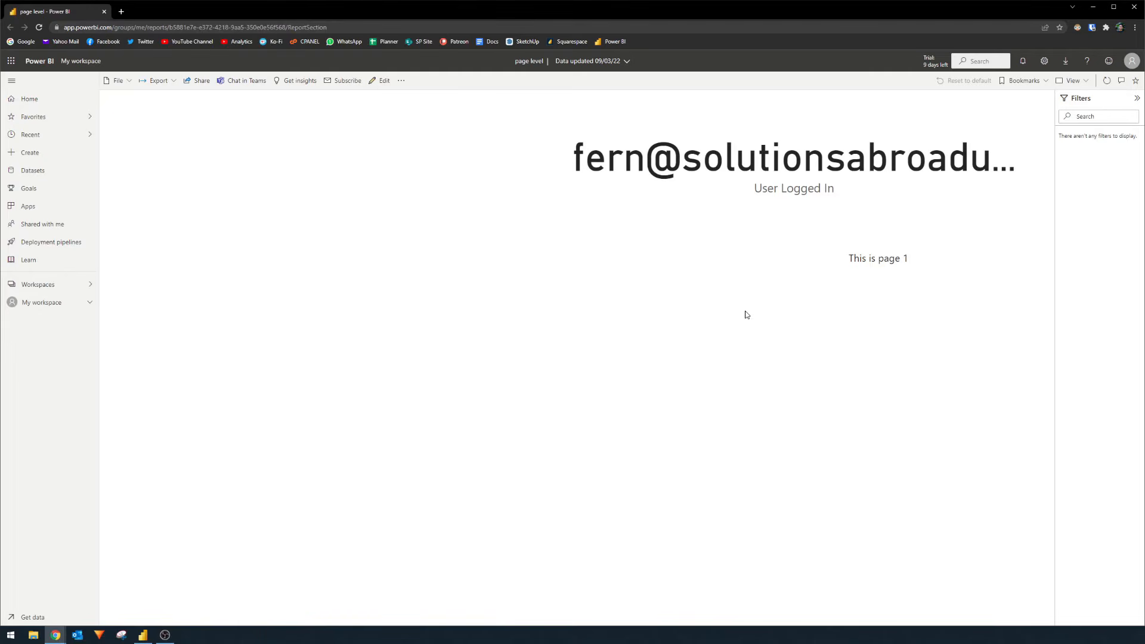
{"action": "key", "text": "alt+Tab"}
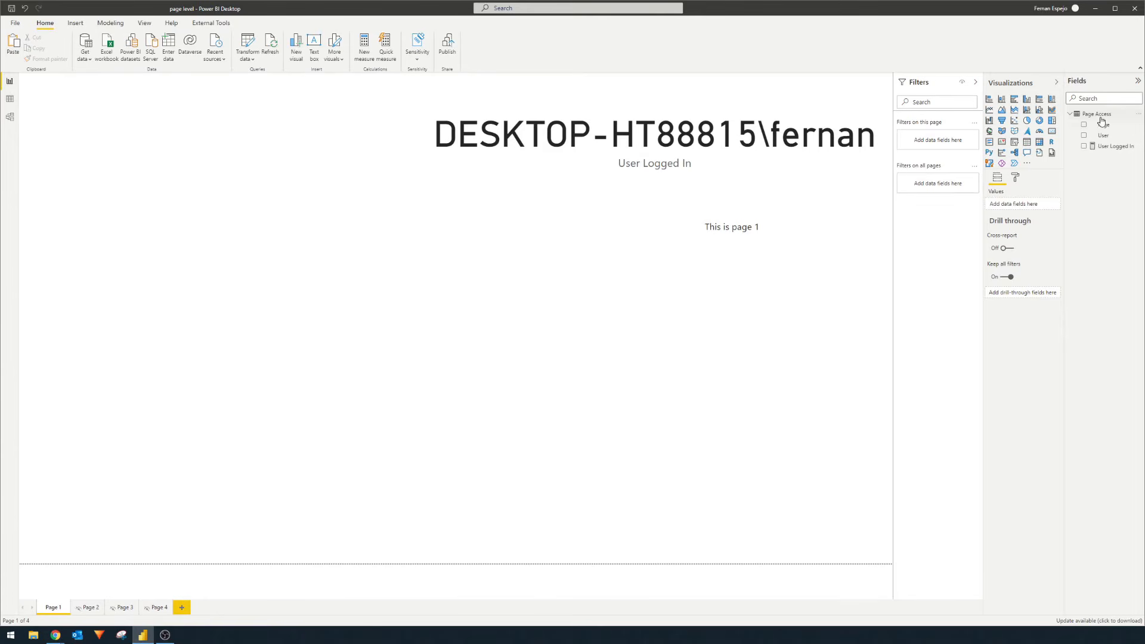
{"action": "left_click", "coordinate": [12, 105]}
- Show the Page Access table's rows and select its User and Page columns
{"action": "left_click", "coordinate": [1091, 114]}
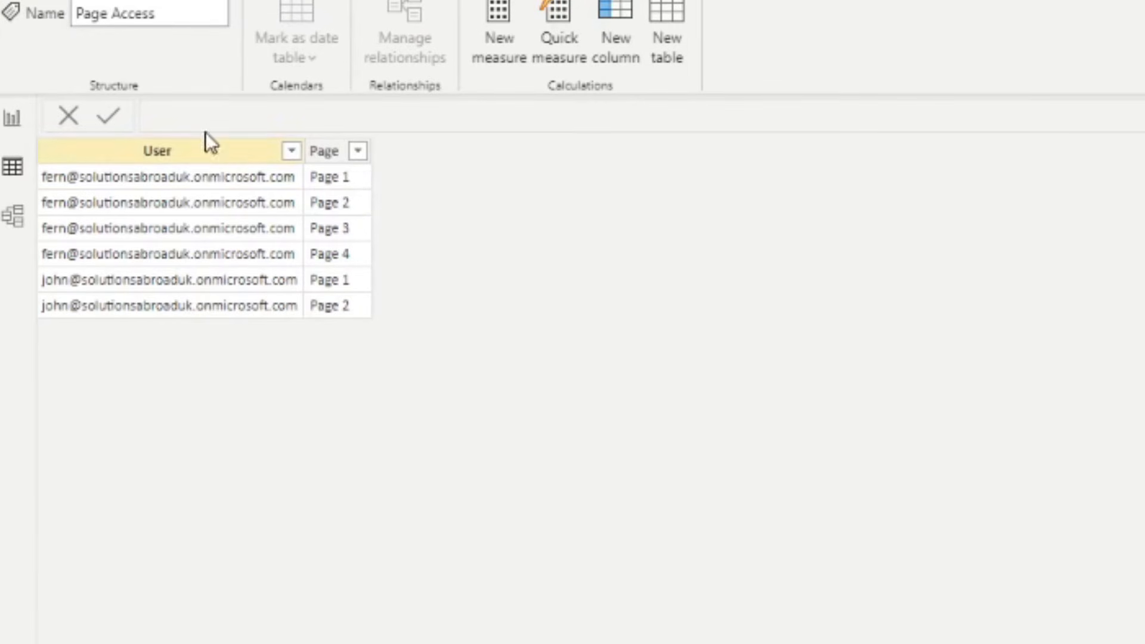
{"action": "left_click", "coordinate": [224, 180]}
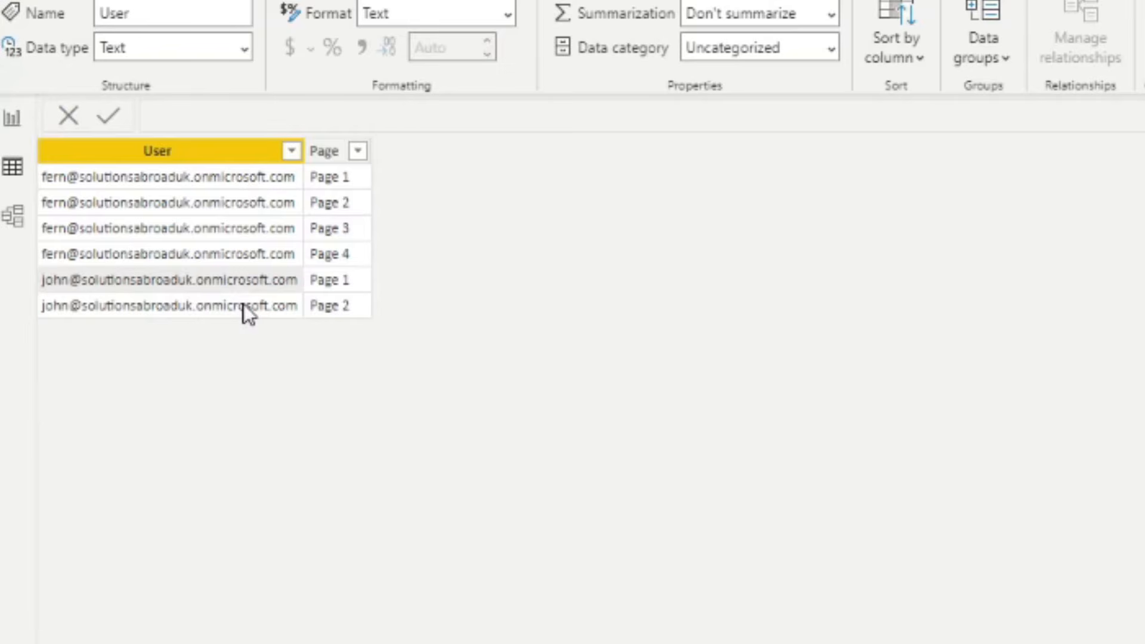
{"action": "left_click", "coordinate": [353, 279]}
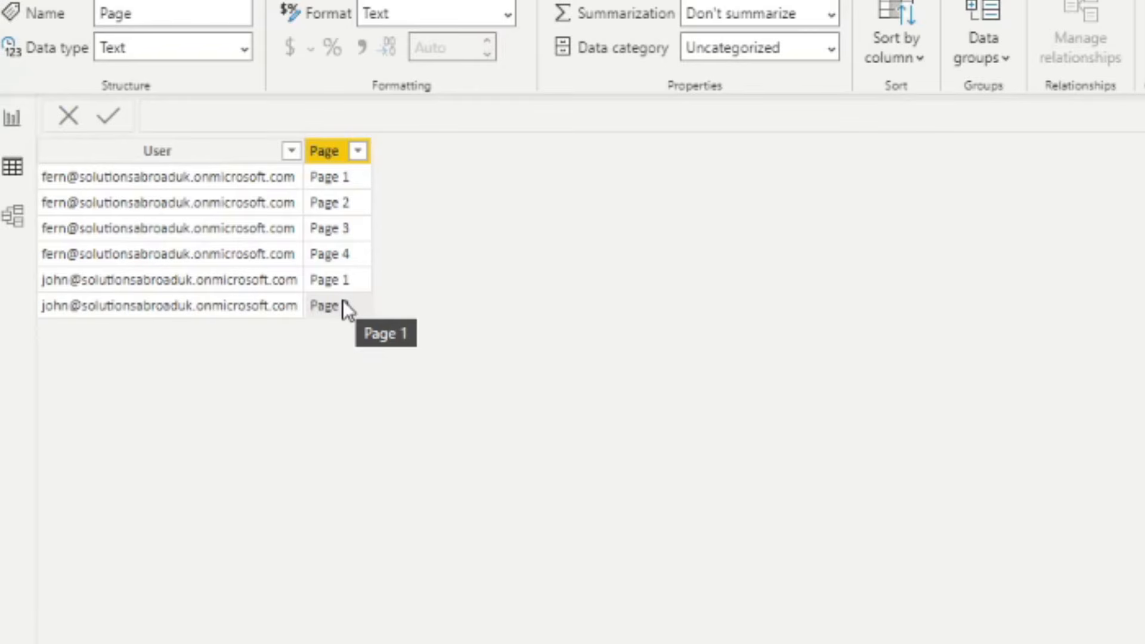
- Add a table visual to Page 1 with the Page and User fields
{"action": "left_click", "coordinate": [12, 117]}
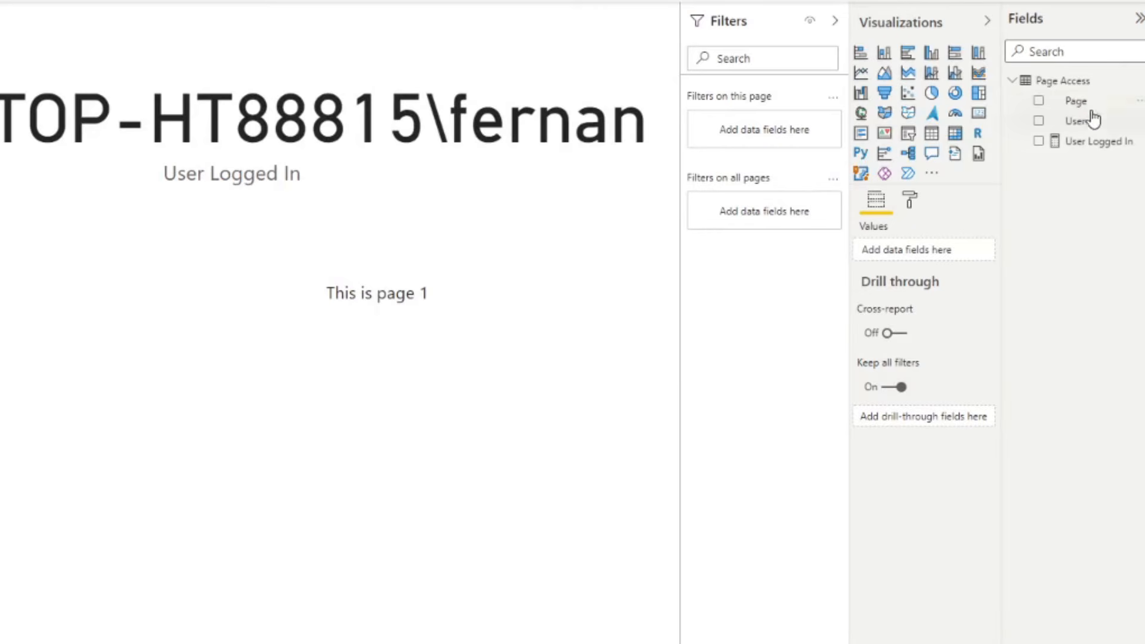
{"action": "left_click_drag", "start_coordinate": [1103, 125], "coordinate": [753, 306]}
{"action": "left_click_drag", "start_coordinate": [549, 502], "coordinate": [383, 504]}
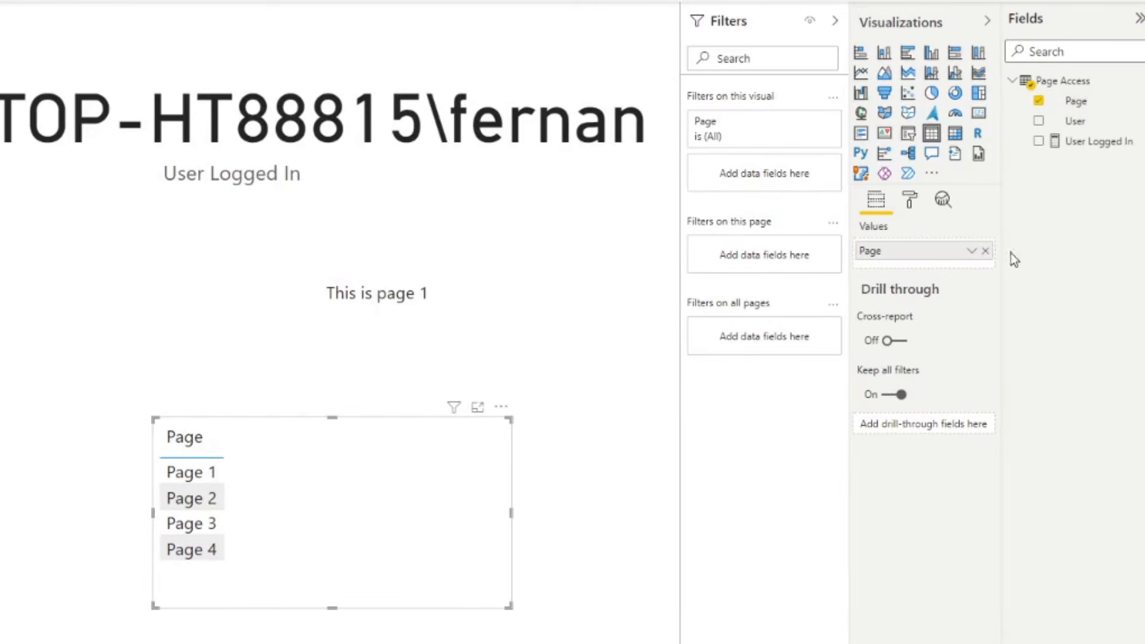
{"action": "left_click", "coordinate": [1075, 121]}
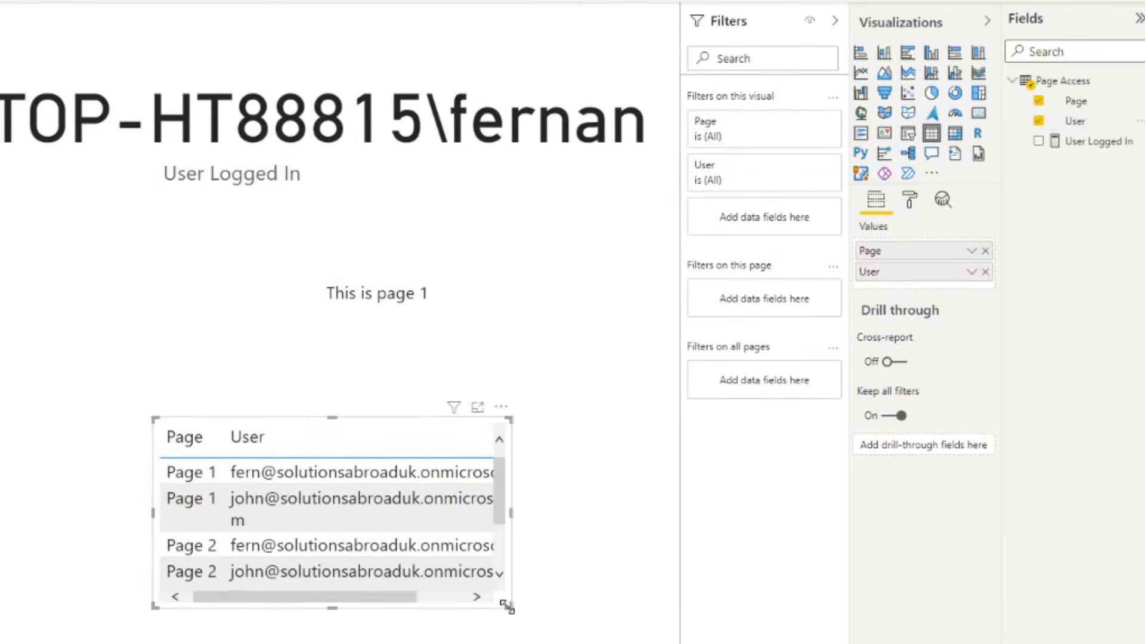
- Enlarge the table so full addresses show, put User before Page, and position it
{"action": "left_click_drag", "start_coordinate": [508, 605], "coordinate": [598, 642]}
{"action": "left_click_drag", "start_coordinate": [902, 274], "coordinate": [907, 251]}
{"action": "left_click_drag", "start_coordinate": [577, 484], "coordinate": [618, 478]}
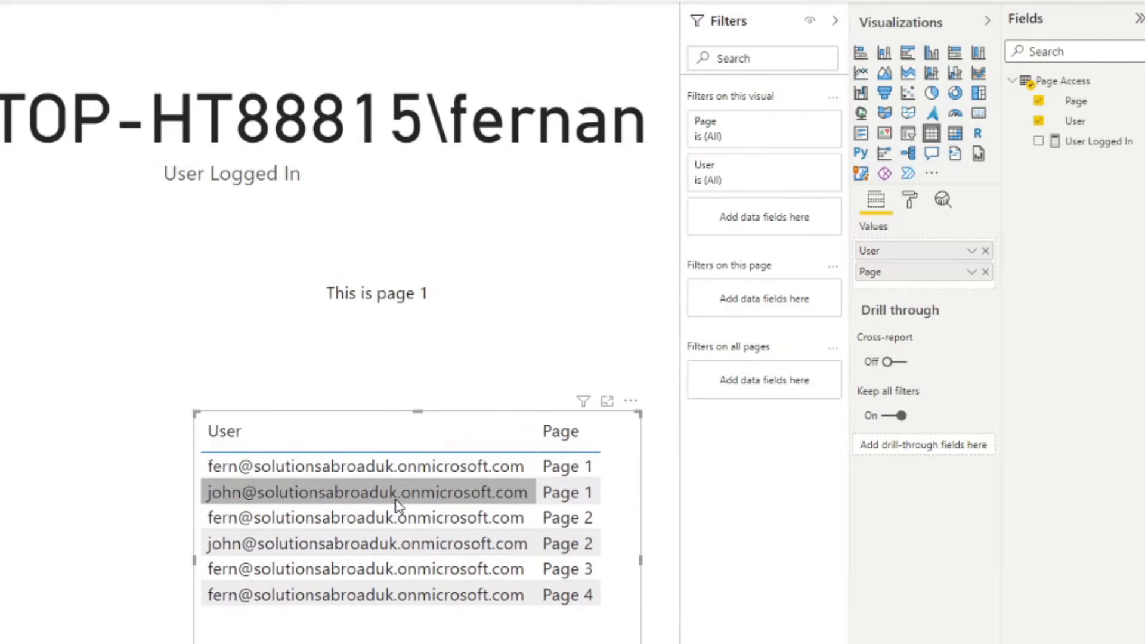
{"action": "mouse_move", "coordinate": [536, 485]}
{"action": "left_mouse_down"}
{"action": "mouse_move", "coordinate": [507, 500]}
{"action": "mouse_move", "coordinate": [523, 497]}
{"action": "left_mouse_up"}
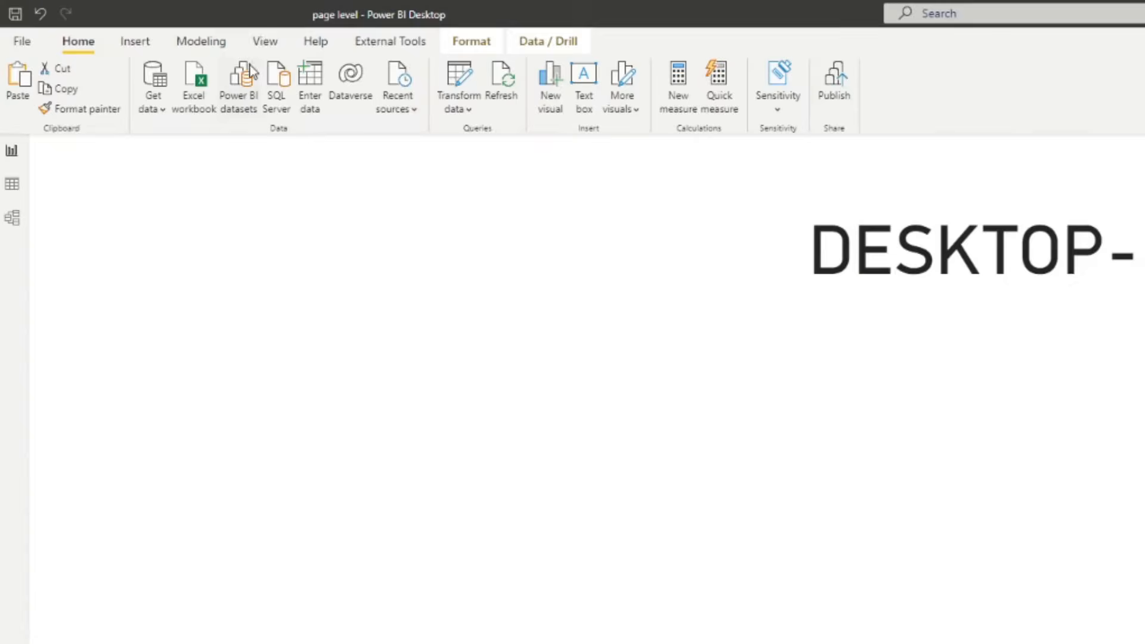
- Create a new security role named Page Security
{"action": "left_click", "coordinate": [224, 42]}
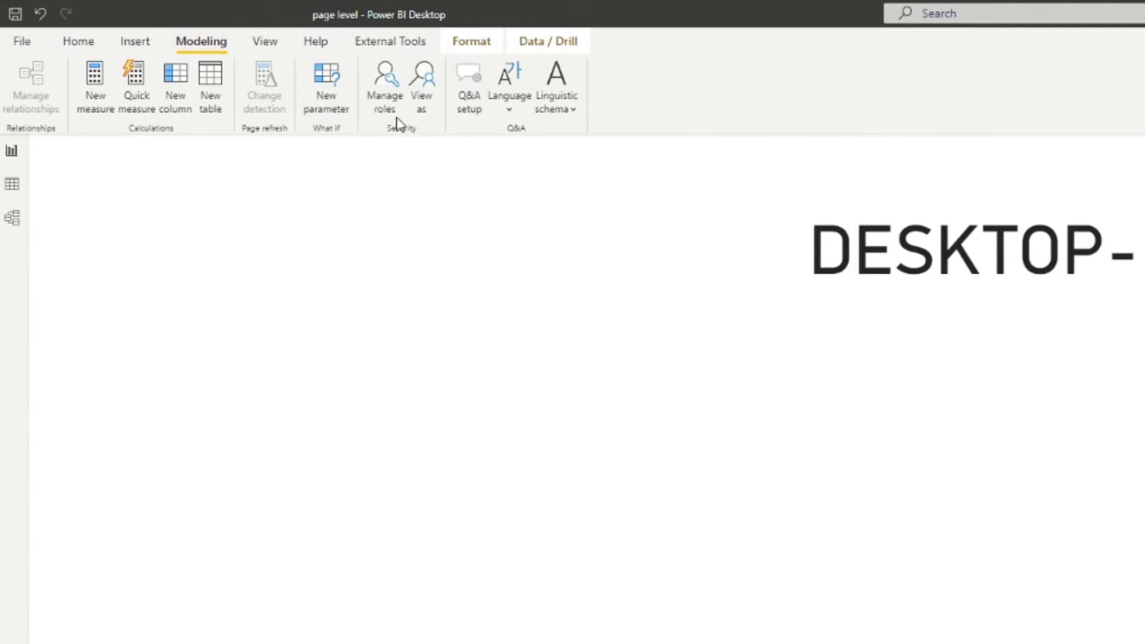
{"action": "left_click", "coordinate": [388, 92]}
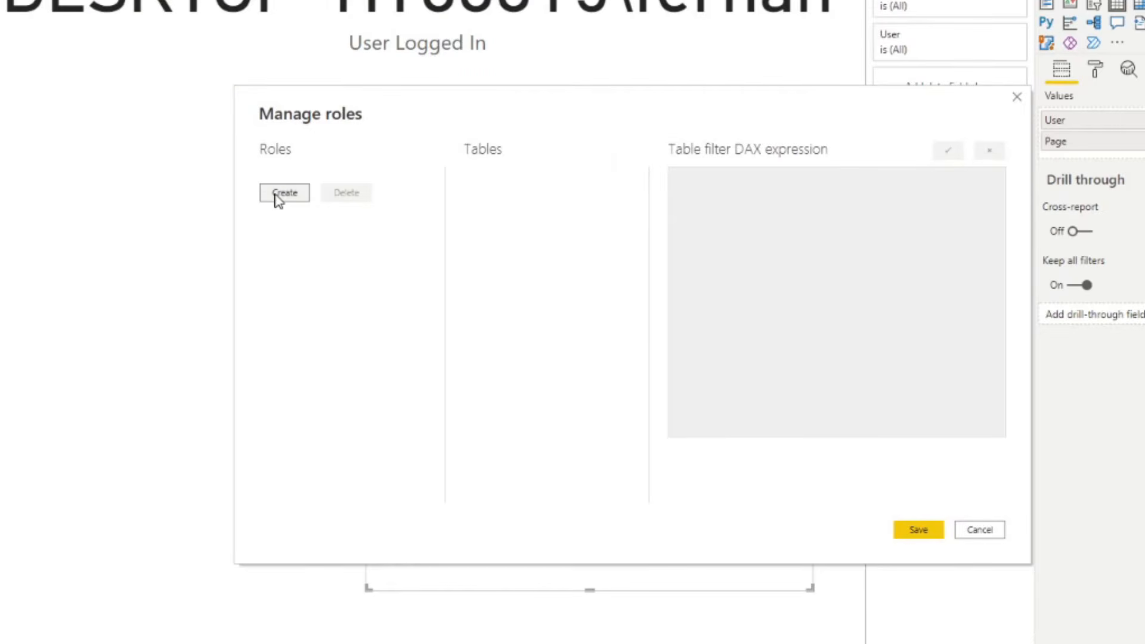
{"action": "left_click", "coordinate": [1087, 453]}
{"action": "type", "text": "Pag"}
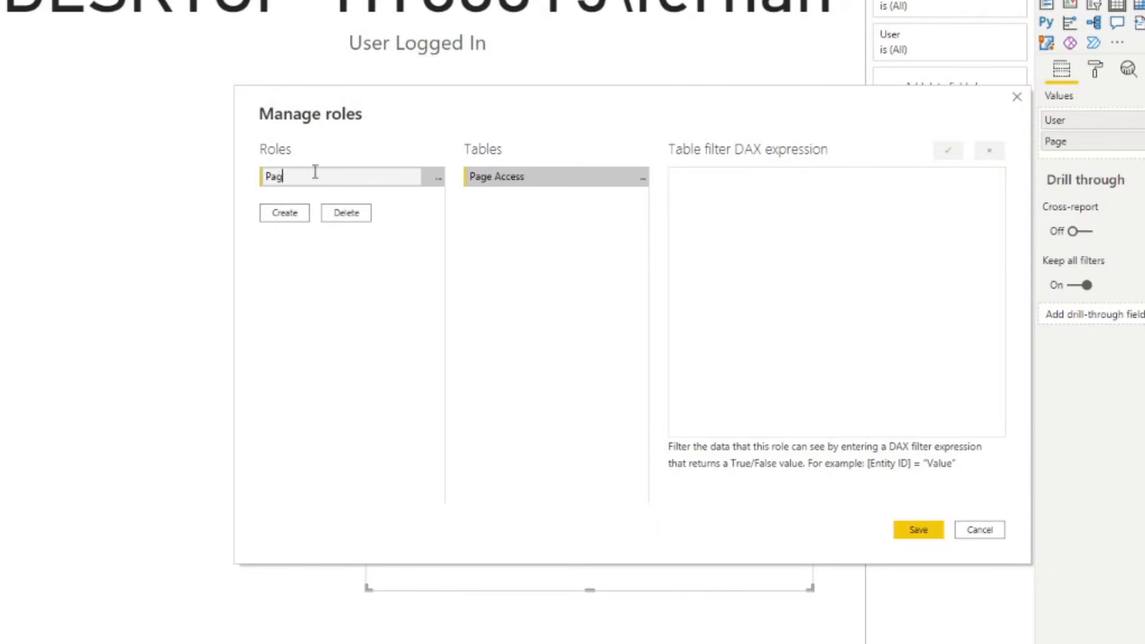
{"action": "type", "text": "e Security"}
{"action": "left_click", "coordinate": [533, 216]}
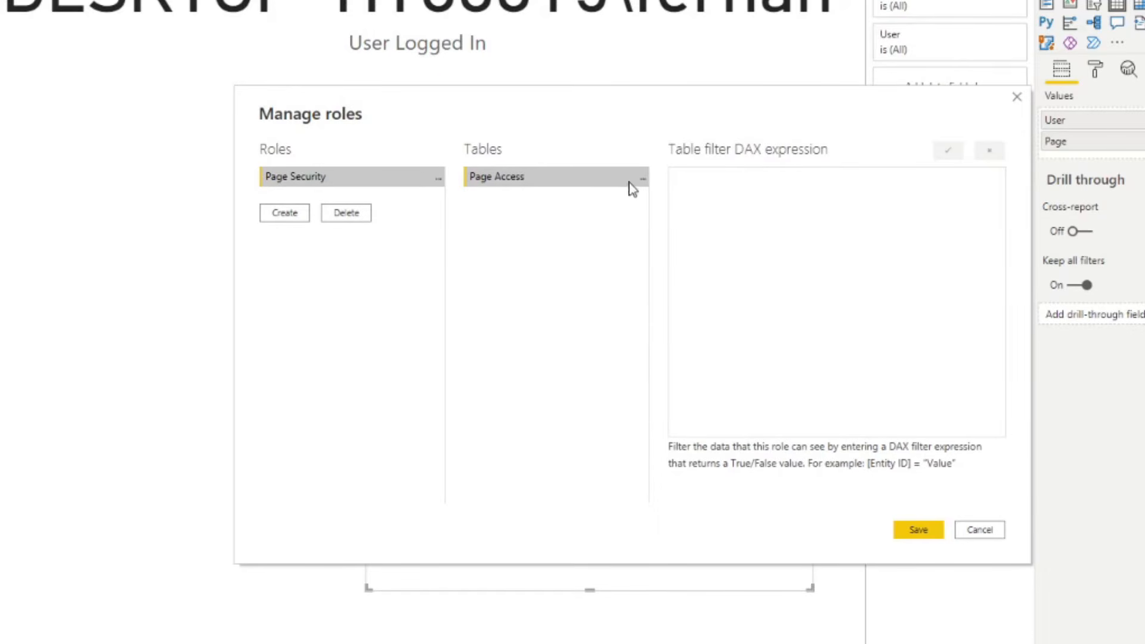
- Filter Page Access with [User] = USERPRINCIPALNAME() and save the role
{"action": "left_click_drag", "start_coordinate": [597, 105], "coordinate": [578, 193]}
{"action": "left_click", "coordinate": [624, 265]}
{"action": "mouse_move", "coordinate": [674, 288]}
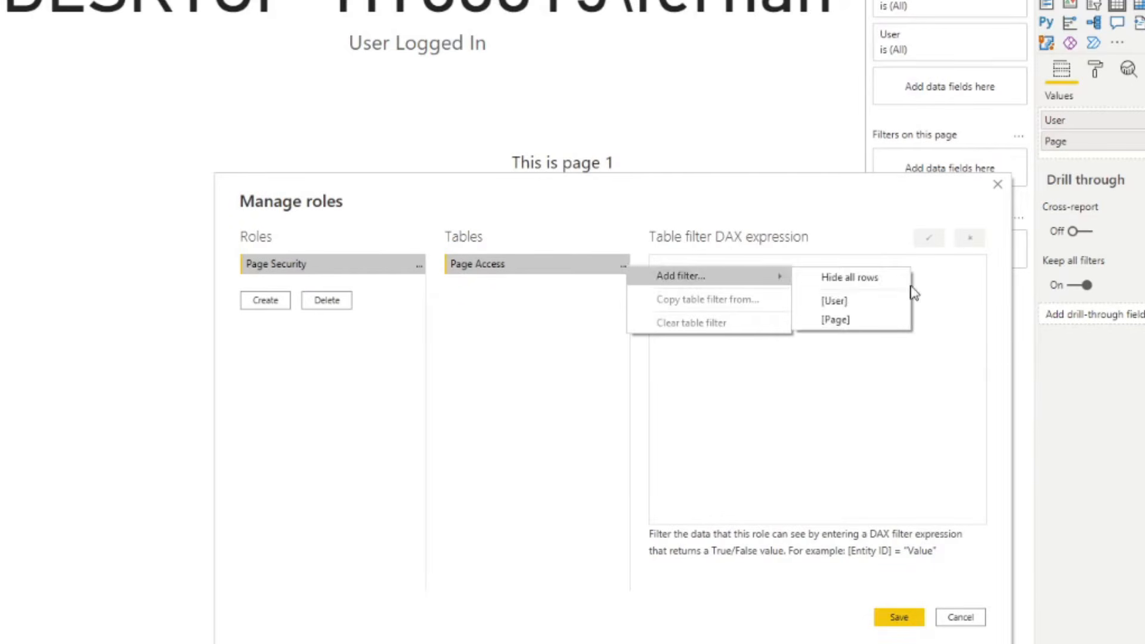
{"action": "left_click", "coordinate": [874, 304]}
{"action": "left_click_drag", "start_coordinate": [749, 271], "coordinate": [707, 271]}
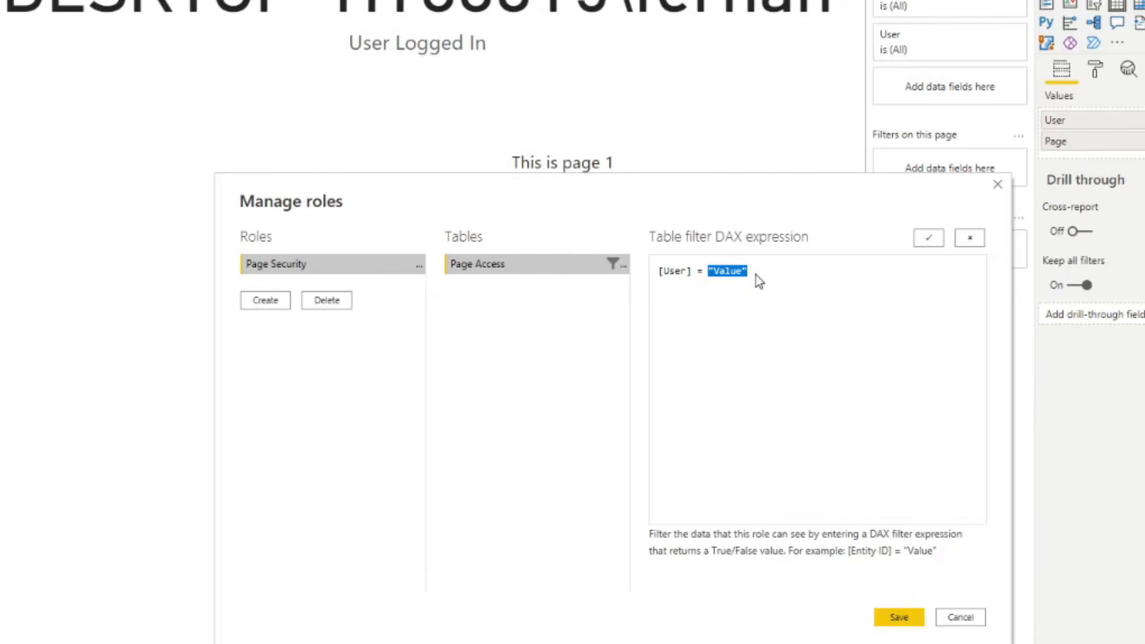
{"action": "type", "text": "USERPRINCIPALNAME()"}
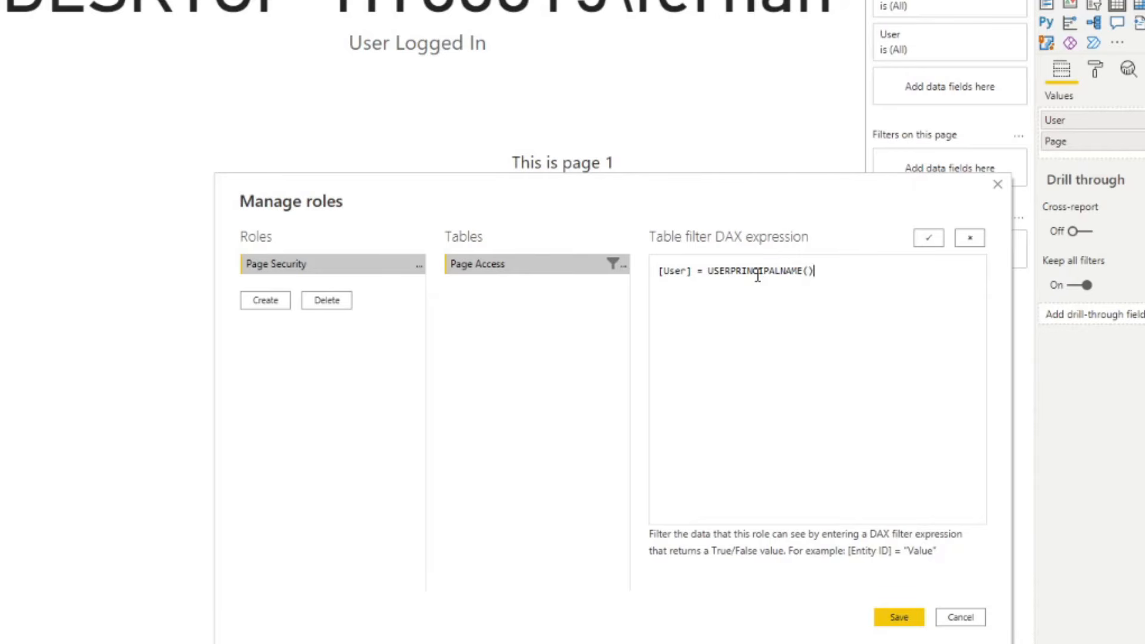
{"action": "left_click", "coordinate": [928, 238]}
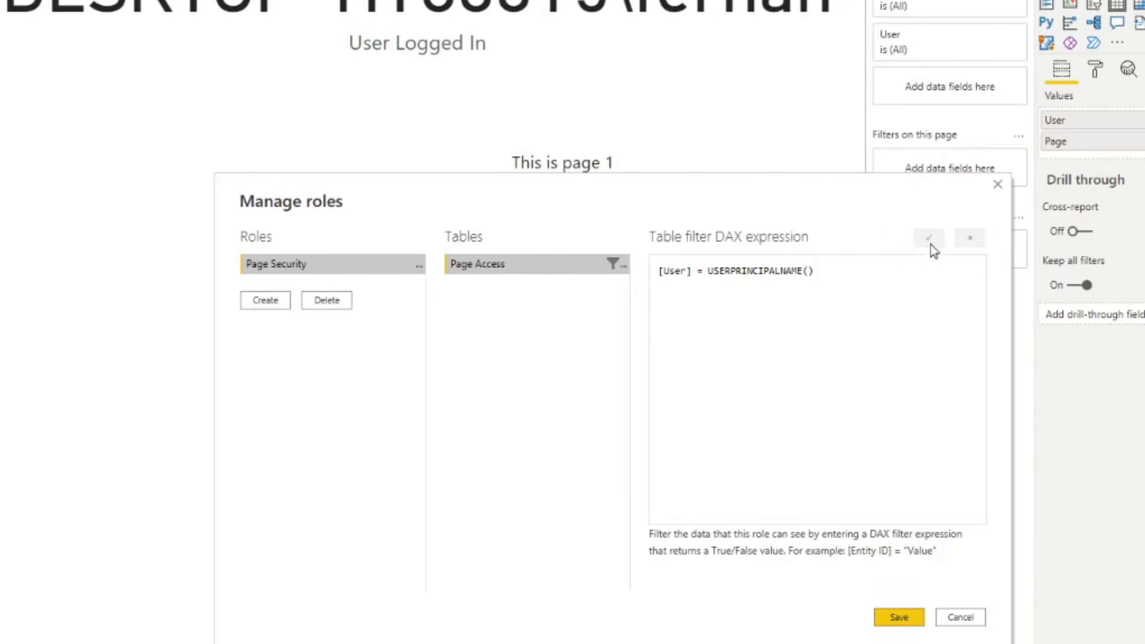
{"action": "left_click", "coordinate": [904, 618]}
{"action": "left_click_drag", "start_coordinate": [721, 540], "coordinate": [700, 544]}
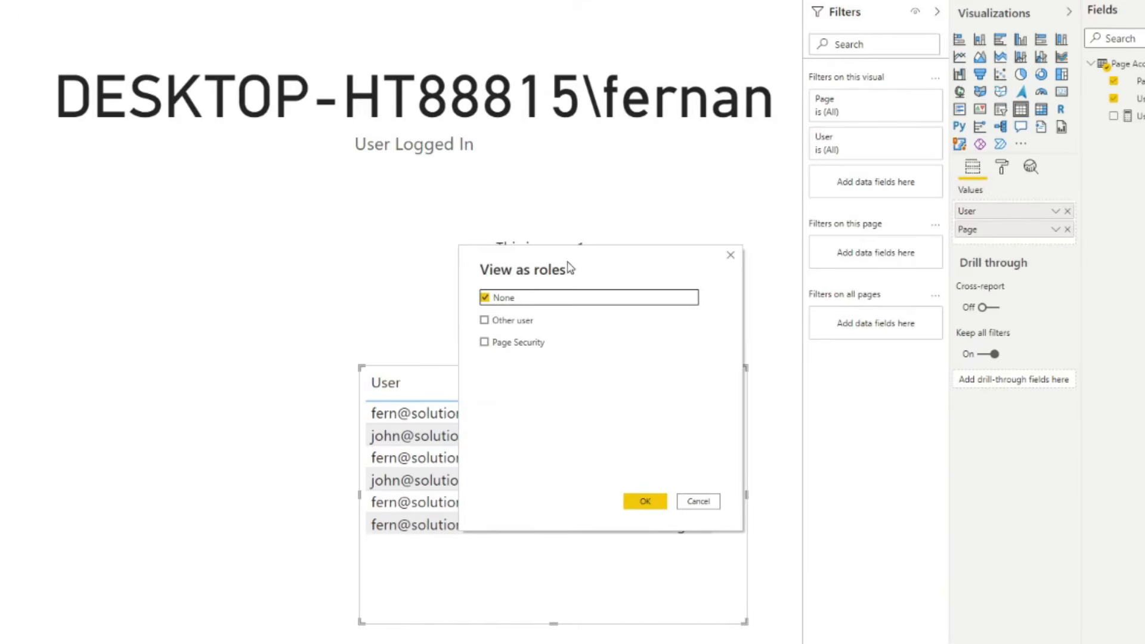
- Preview the report under Page Security as another user, entering that user's e-mail address
{"action": "left_click_drag", "start_coordinate": [569, 260], "coordinate": [952, 361]}
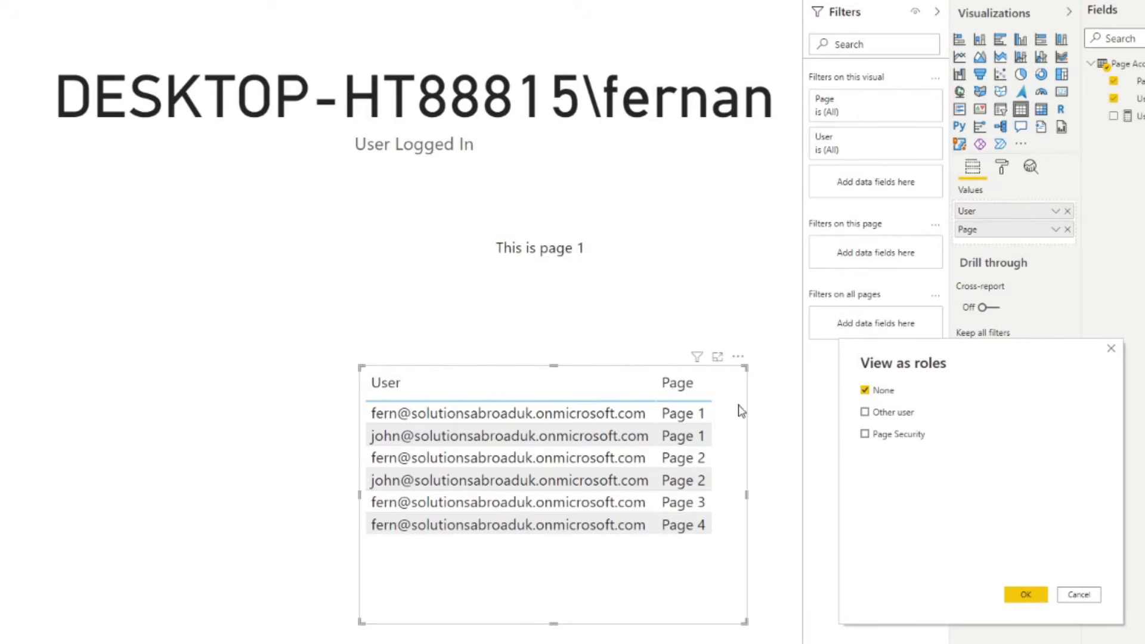
{"action": "left_click", "coordinate": [904, 434]}
{"action": "left_click", "coordinate": [900, 415]}
{"action": "left_click", "coordinate": [958, 416]}
{"action": "left_click", "coordinate": [1015, 596]}
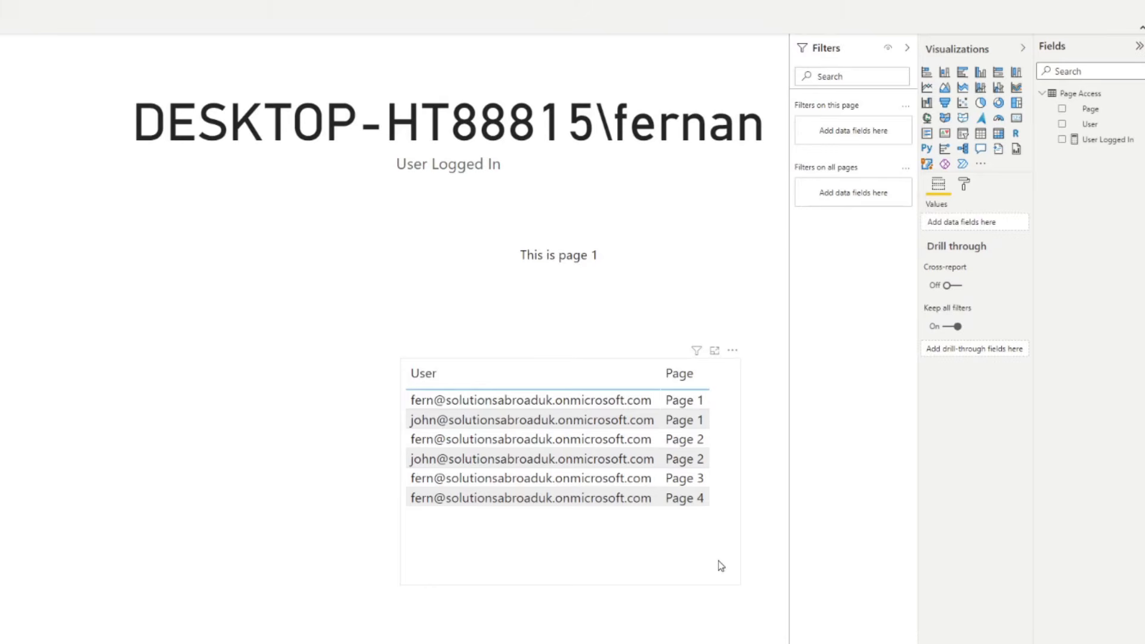
- Remove User from the table and convert it into a dropdown slicer of Page
{"action": "left_click_drag", "start_coordinate": [701, 577], "coordinate": [682, 558]}
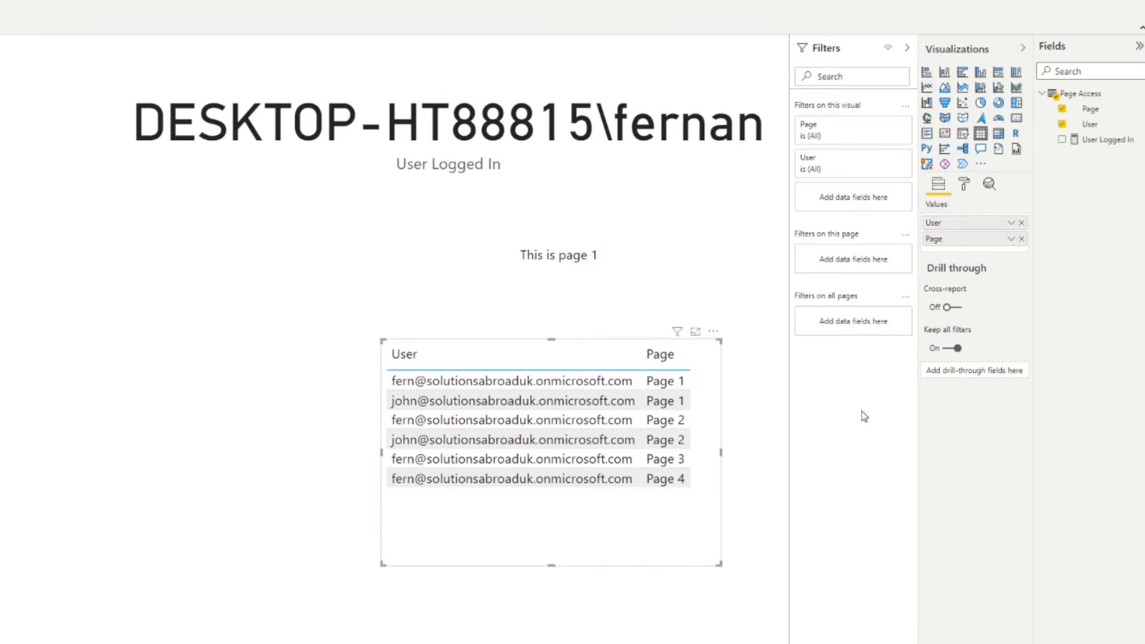
{"action": "left_click", "coordinate": [1021, 224]}
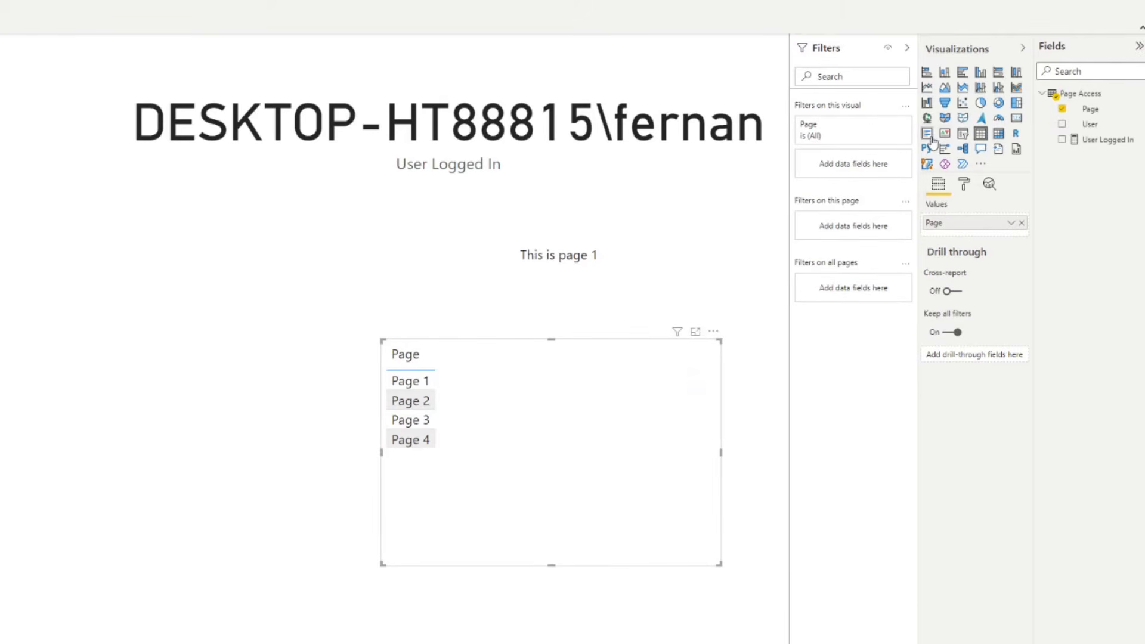
{"action": "left_click", "coordinate": [962, 135]}
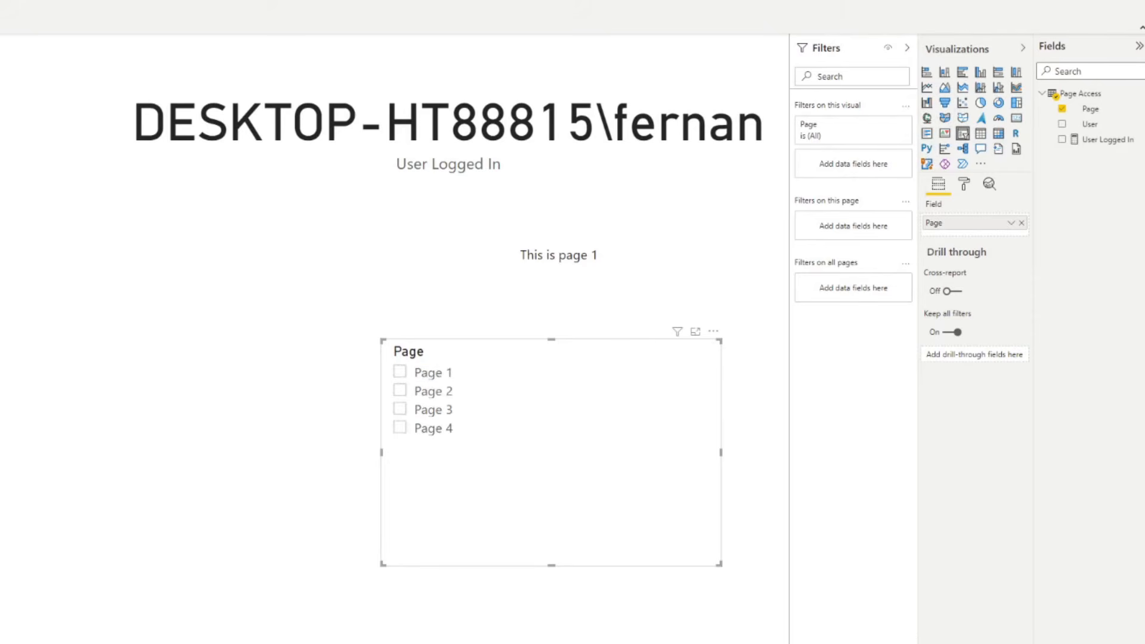
{"action": "left_click", "coordinate": [703, 355]}
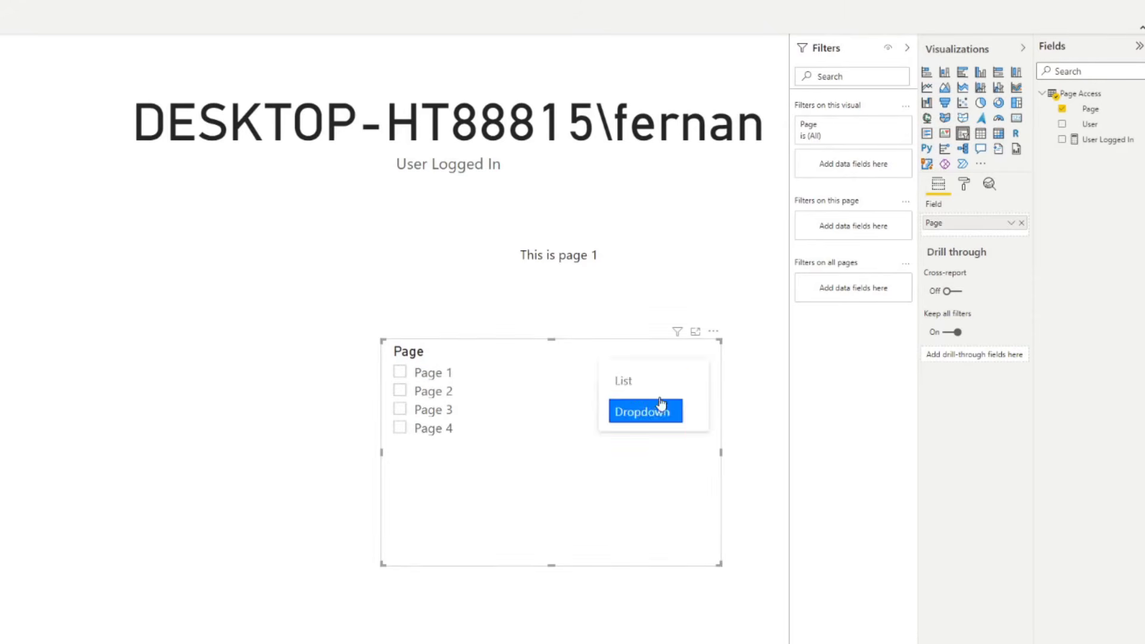
{"action": "left_click", "coordinate": [659, 409]}
- Try the slicer's page choices and settle it on Page 3
{"action": "left_click", "coordinate": [489, 384]}
{"action": "left_click", "coordinate": [511, 363]}
{"action": "left_click_drag", "start_coordinate": [527, 359], "coordinate": [516, 359]}
{"action": "left_click", "coordinate": [579, 386]}
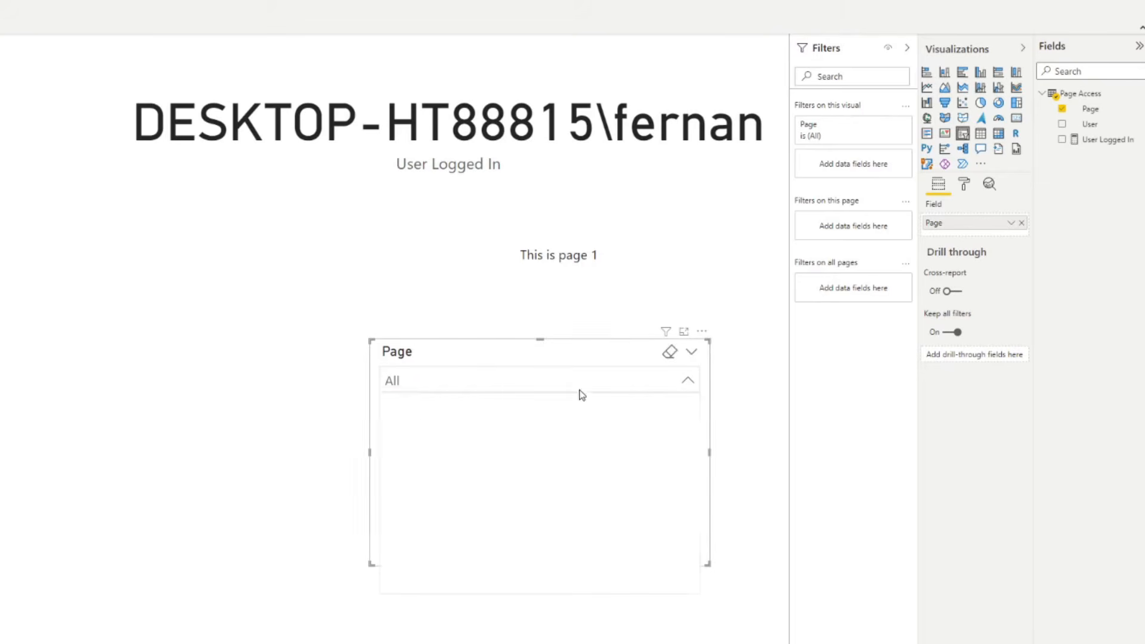
{"action": "left_click", "coordinate": [428, 423]}
{"action": "left_click", "coordinate": [439, 444]}
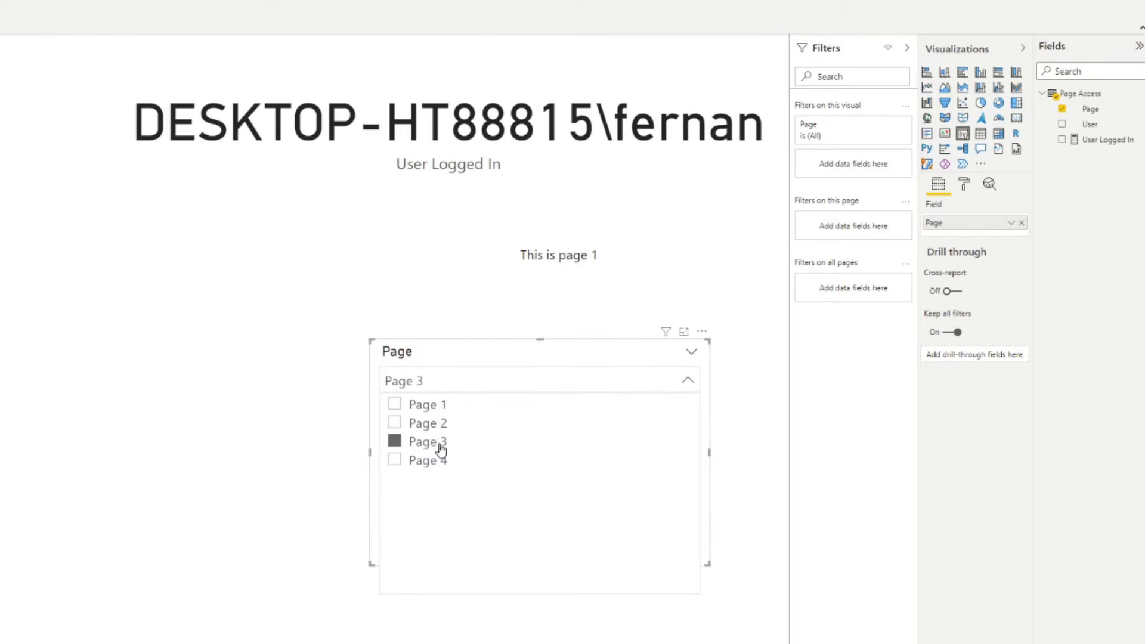
{"action": "left_click", "coordinate": [440, 438]}
{"action": "left_click", "coordinate": [439, 423]}
{"action": "left_click", "coordinate": [439, 423]}
{"action": "left_click", "coordinate": [439, 424]}
{"action": "left_click", "coordinate": [439, 442]}
{"action": "left_click", "coordinate": [440, 460]}
{"action": "left_click", "coordinate": [439, 442]}
- Shift the Page slicer about 25 px left and make it narrower
{"action": "left_click_drag", "start_coordinate": [499, 352], "coordinate": [484, 352]}
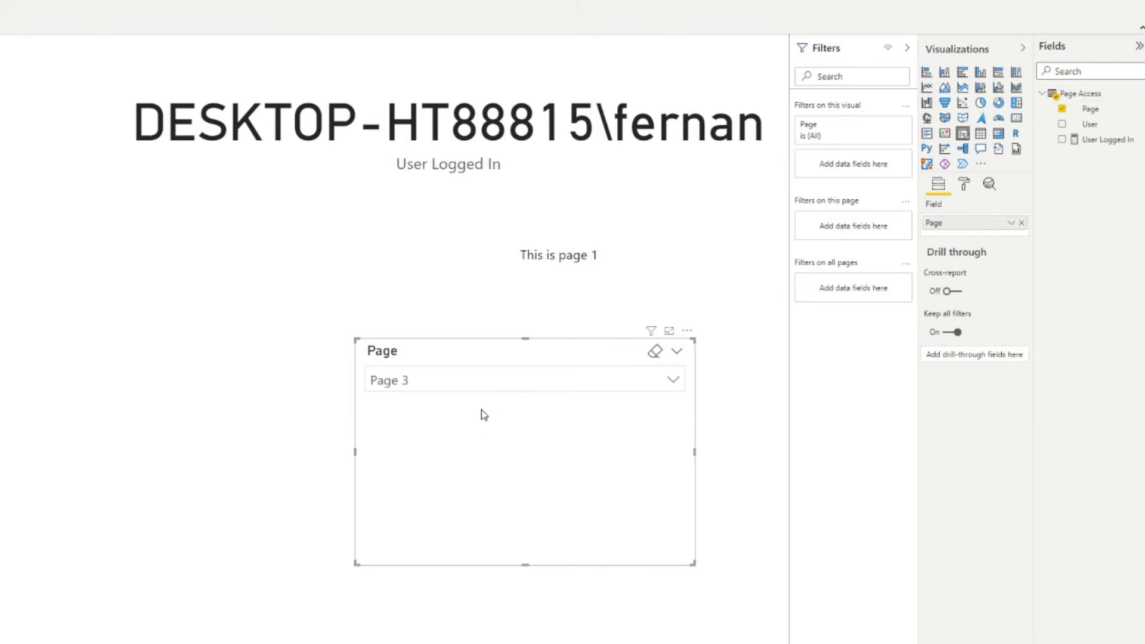
{"action": "left_click", "coordinate": [571, 383]}
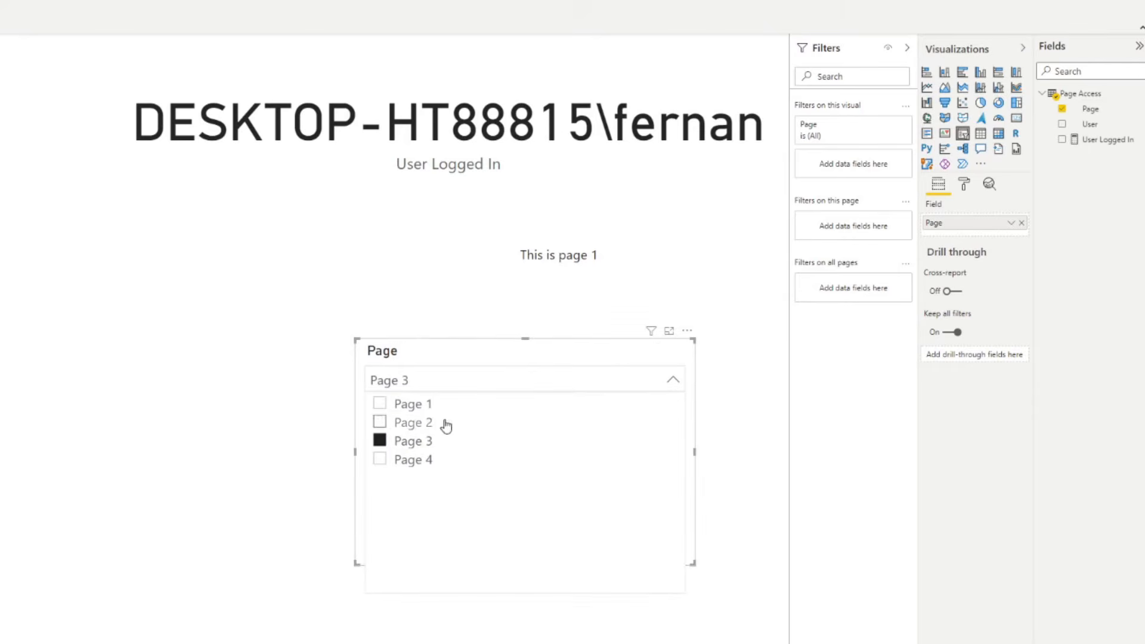
{"action": "left_click", "coordinate": [418, 326]}
{"action": "left_click", "coordinate": [693, 434]}
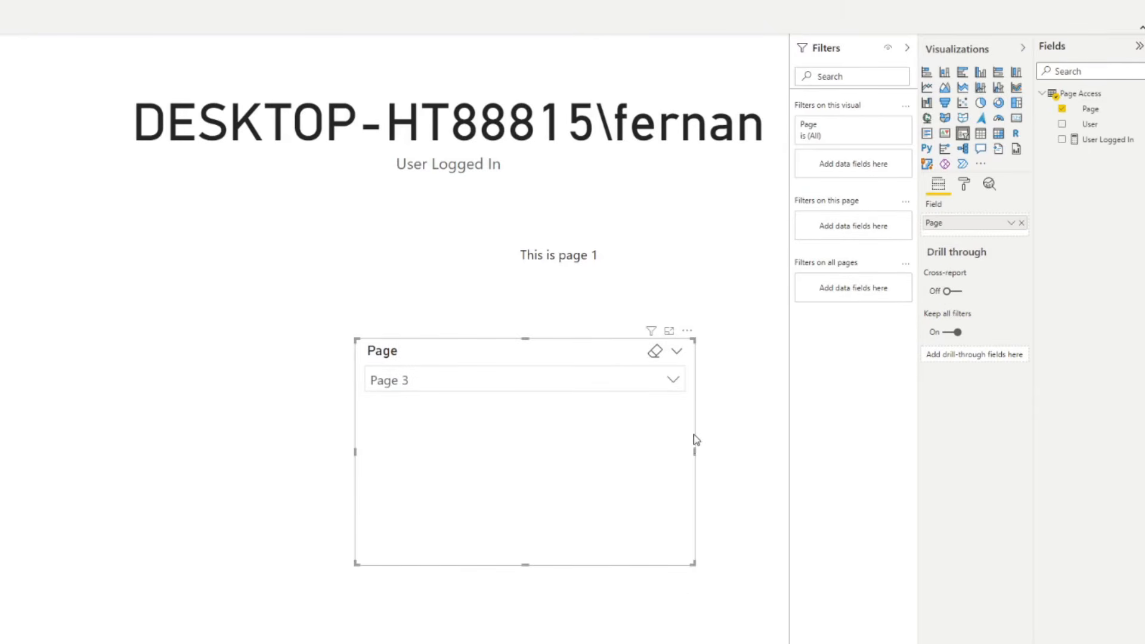
{"action": "left_click_drag", "start_coordinate": [692, 449], "coordinate": [662, 461]}
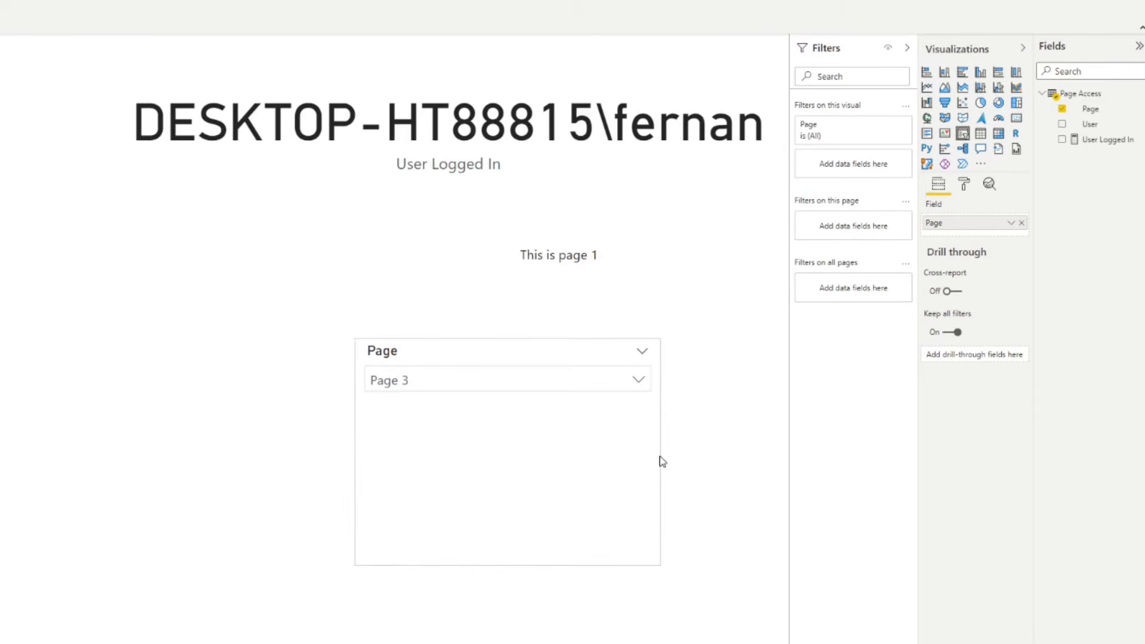
{"action": "left_click", "coordinate": [717, 439]}
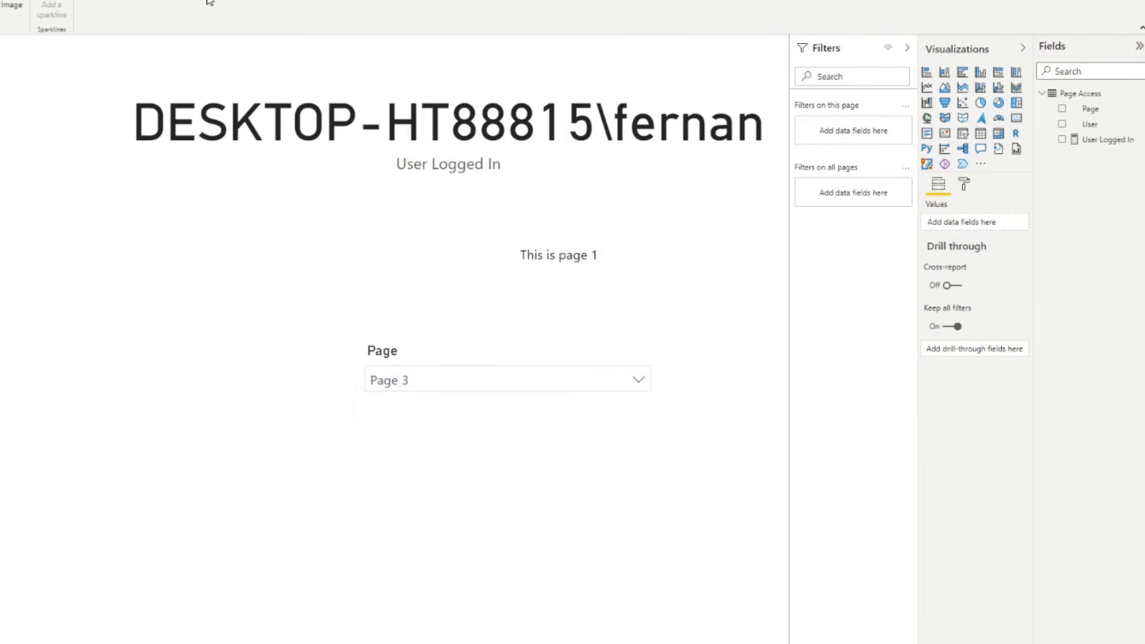
- Insert a right-arrow button beside the Page slicer
{"action": "left_click", "coordinate": [2, 6]}
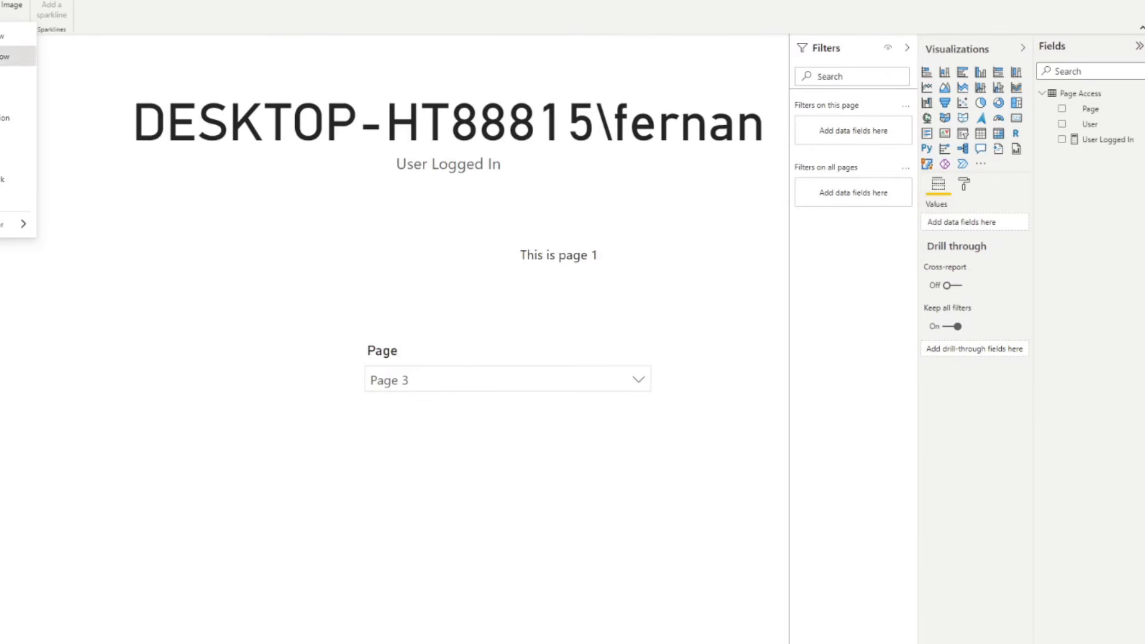
{"action": "left_click", "coordinate": [3, 57]}
{"action": "left_click_drag", "start_coordinate": [688, 363], "coordinate": [724, 399]}
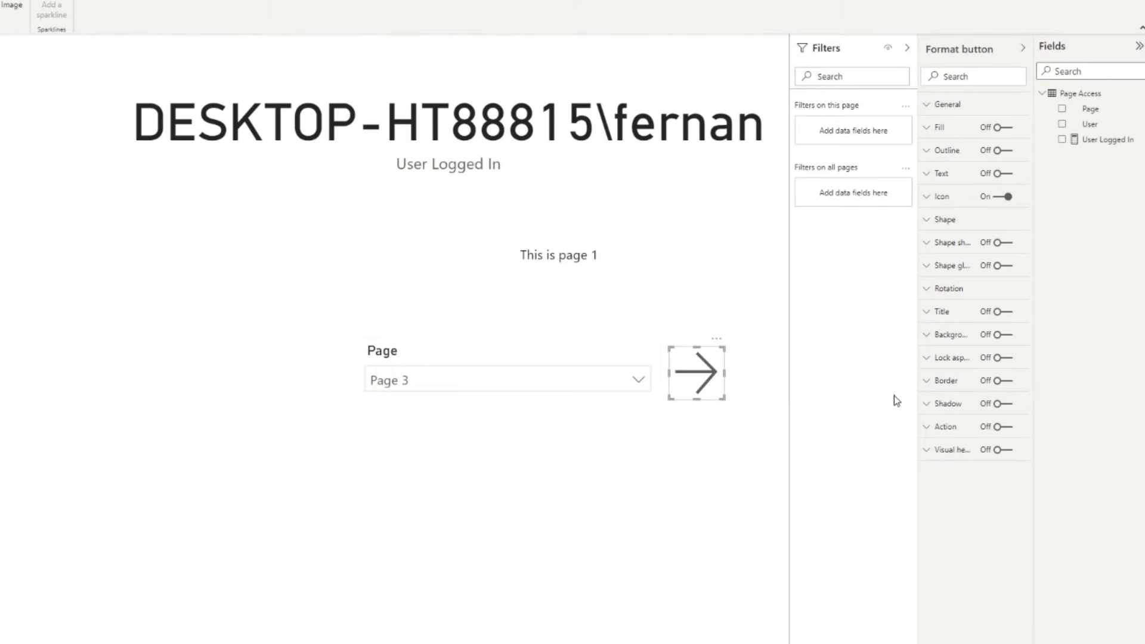
- Turn on the button's action as Page navigation and base its destination on a field value
{"action": "left_click", "coordinate": [1008, 426]}
{"action": "left_click", "coordinate": [964, 434]}
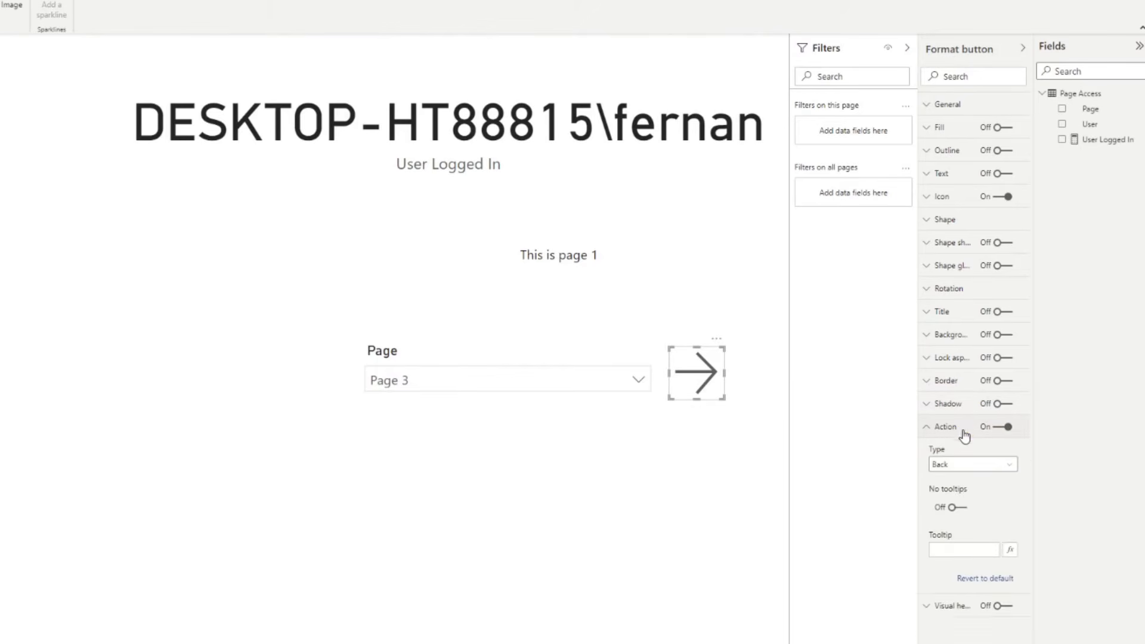
{"action": "left_click", "coordinate": [970, 467]}
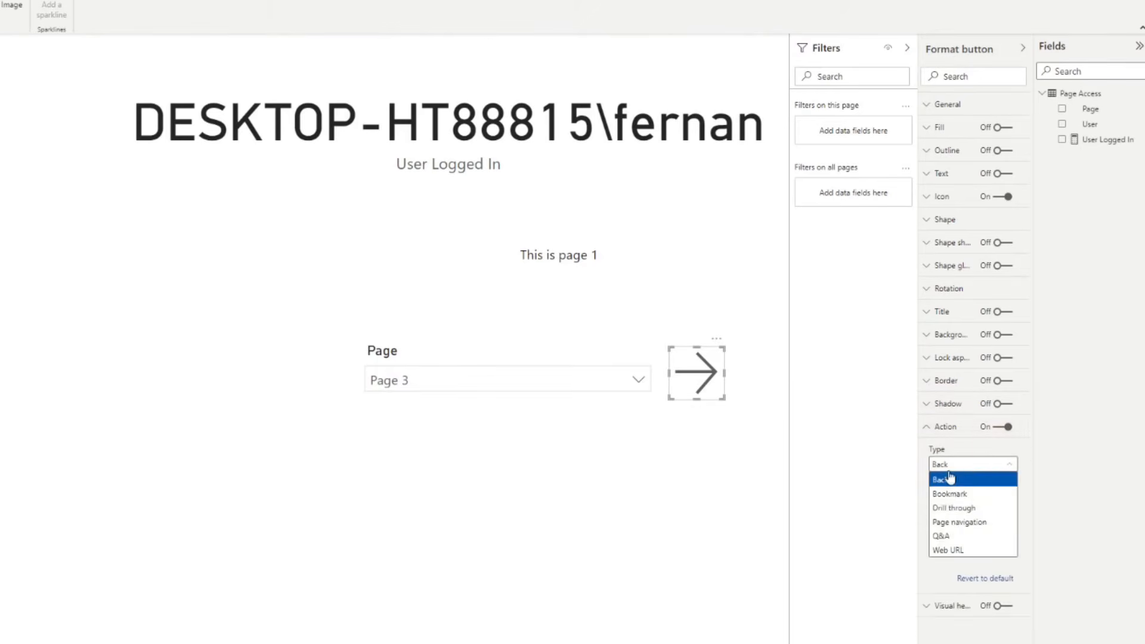
{"action": "left_click", "coordinate": [973, 524]}
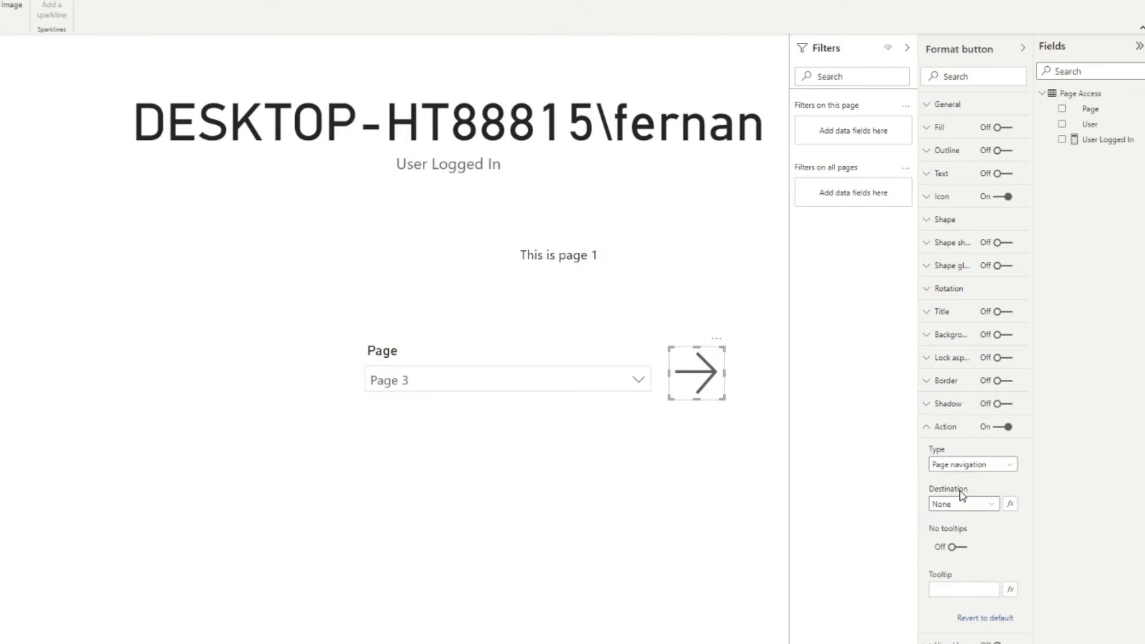
{"action": "left_click", "coordinate": [958, 509]}
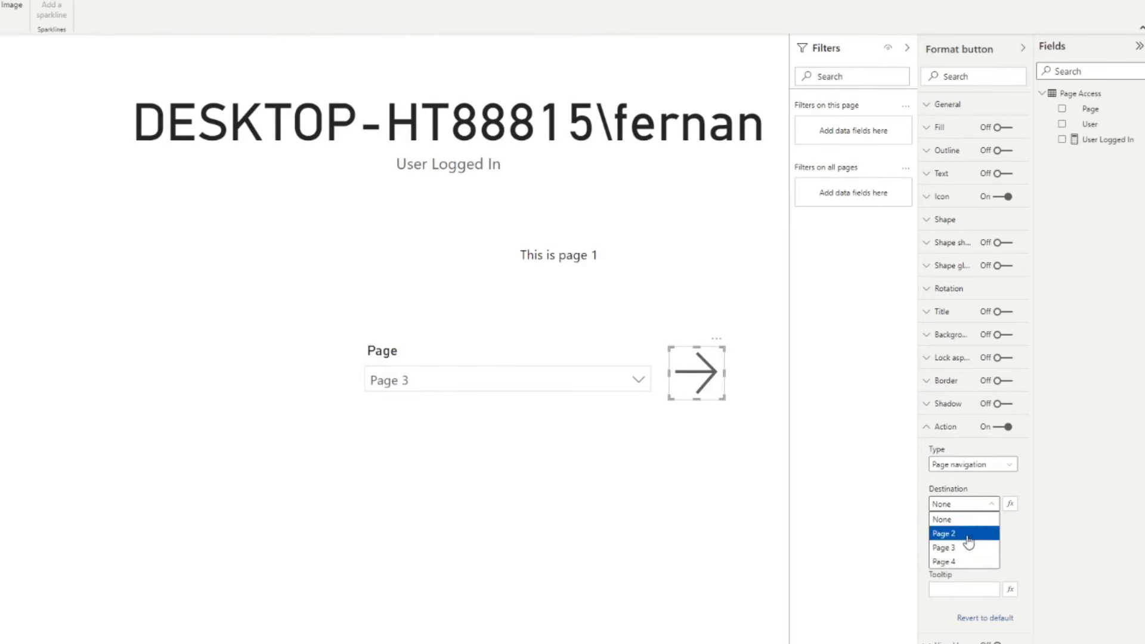
{"action": "left_click", "coordinate": [981, 508]}
{"action": "left_click", "coordinate": [979, 508]}
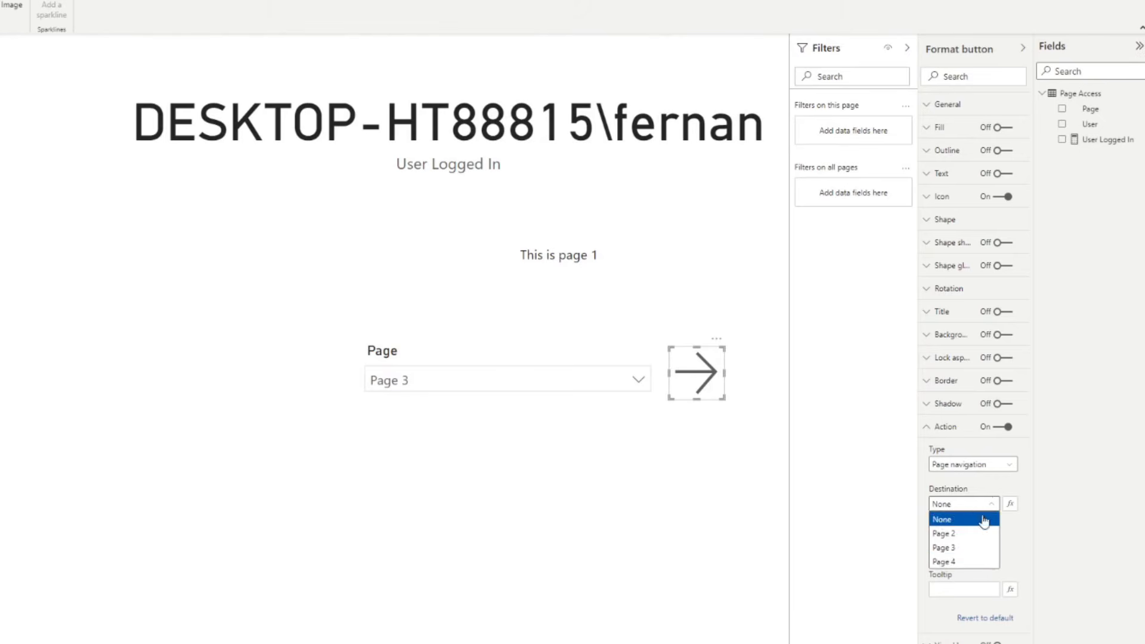
{"action": "left_click", "coordinate": [984, 491]}
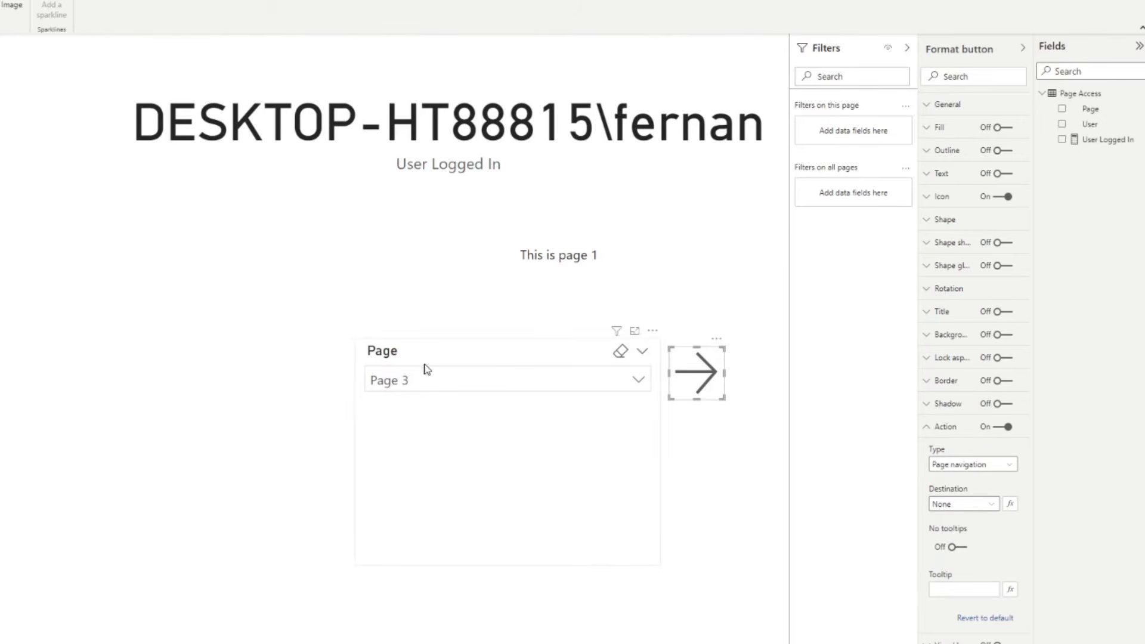
{"action": "left_click_drag", "start_coordinate": [510, 364], "coordinate": [507, 367]}
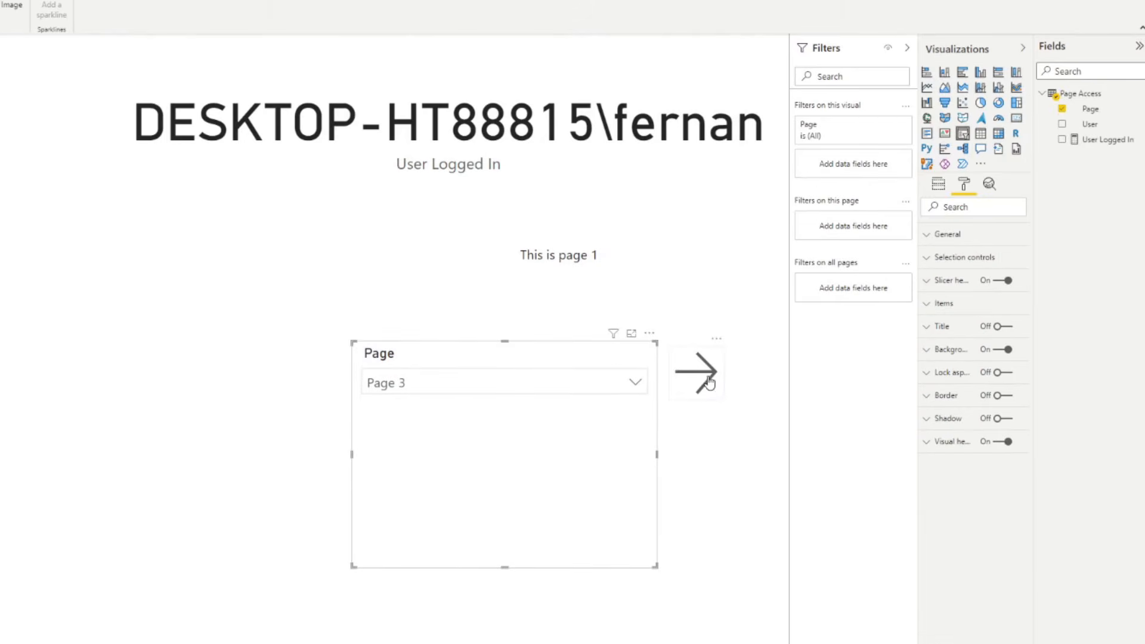
{"action": "left_click", "coordinate": [709, 382]}
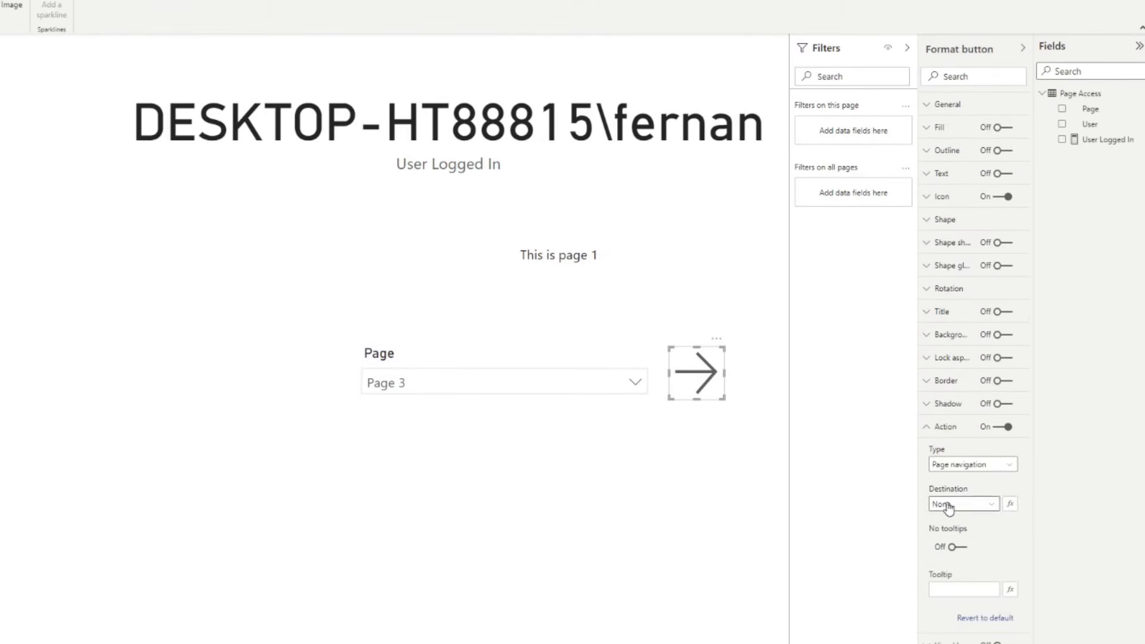
{"action": "left_click", "coordinate": [1008, 505]}
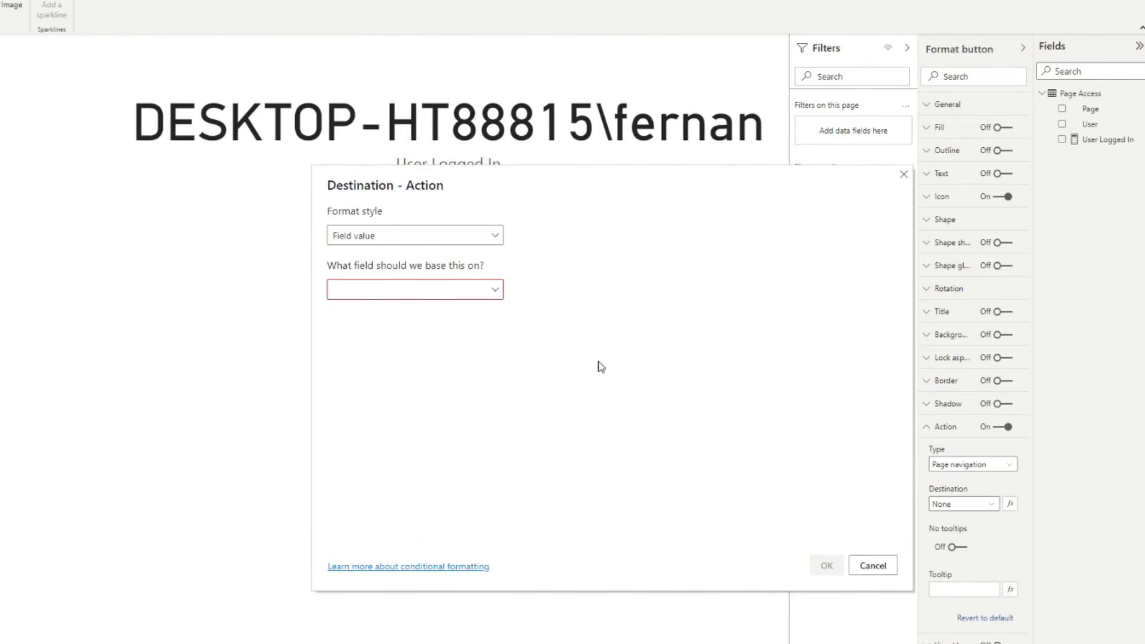
- Set the arrow's navigation destination to the First Page field, summarized as First
{"action": "left_click", "coordinate": [478, 295]}
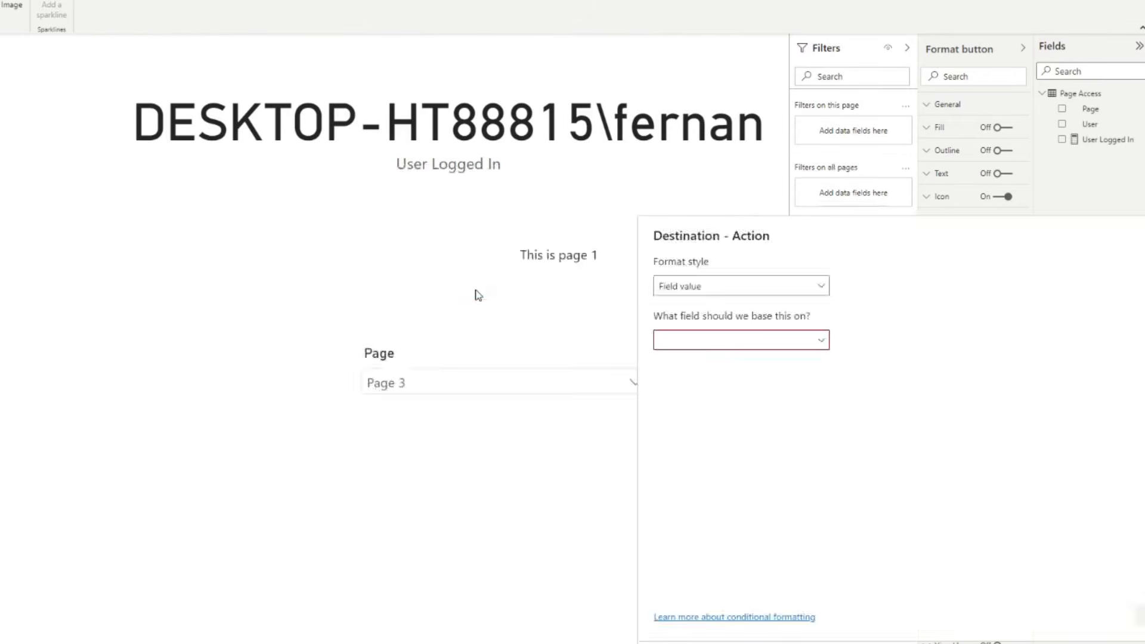
{"action": "left_click", "coordinate": [720, 340]}
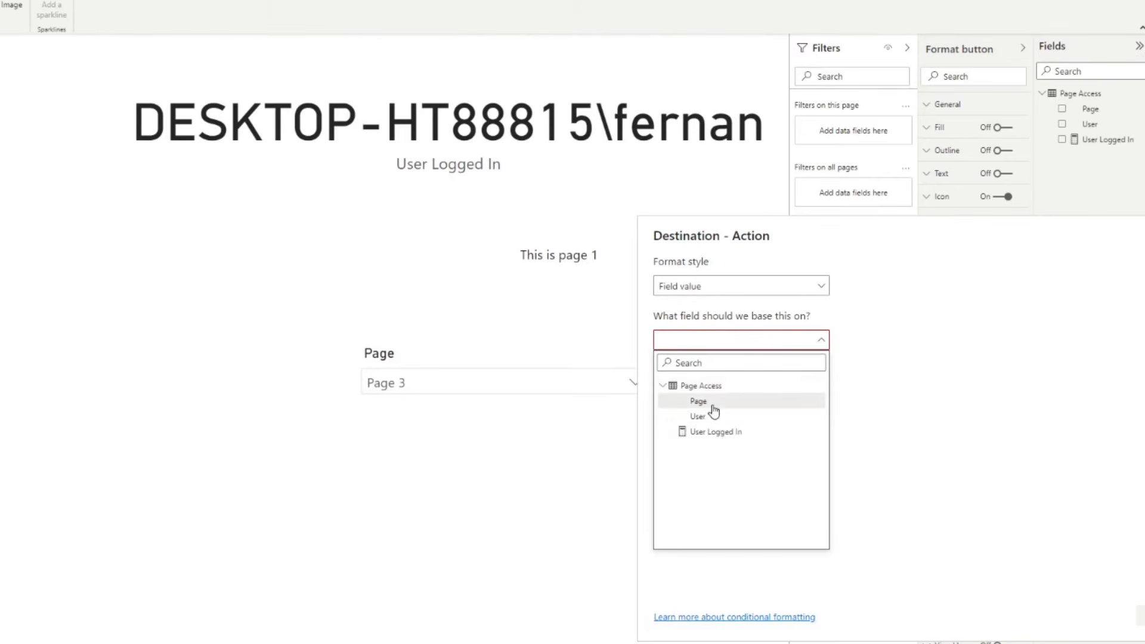
{"action": "left_click", "coordinate": [713, 403]}
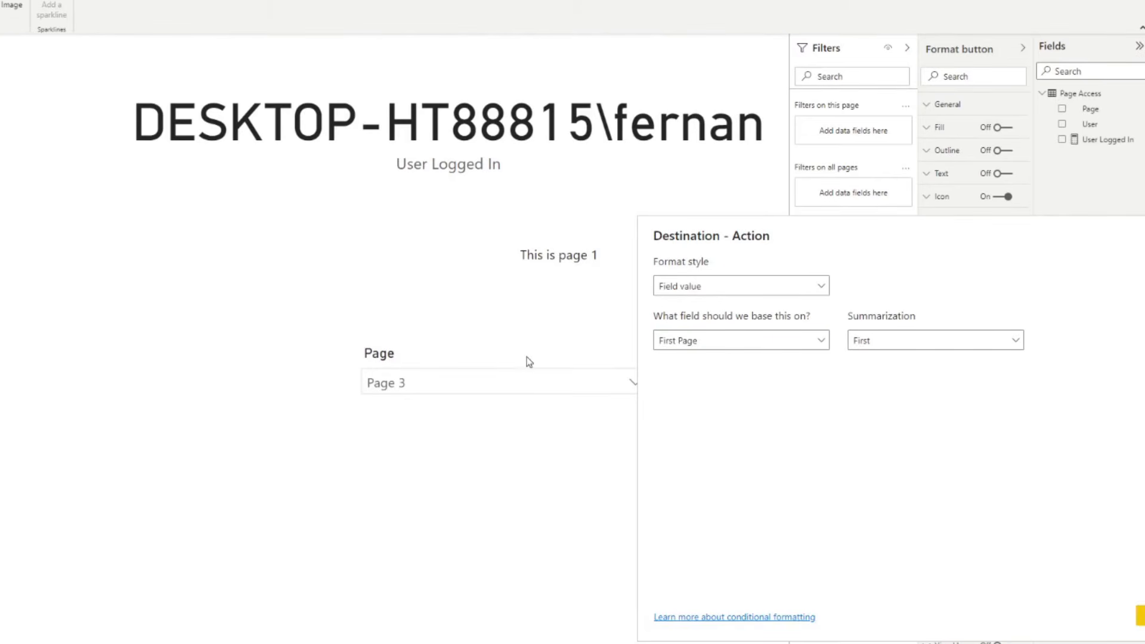
{"action": "left_click_drag", "start_coordinate": [763, 237], "coordinate": [733, 229]}
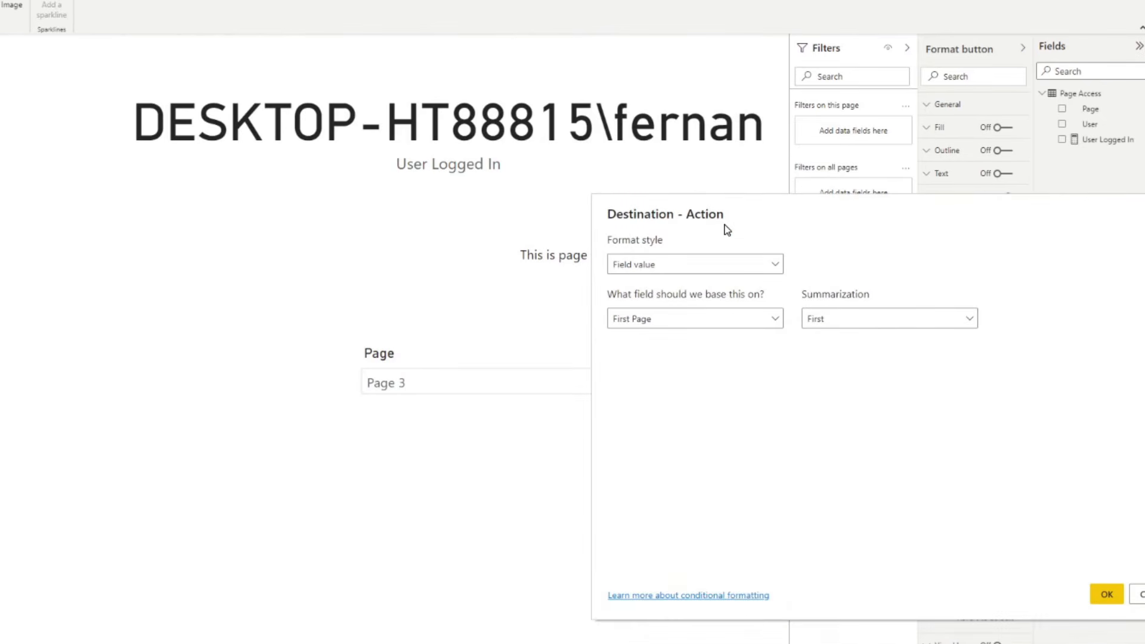
{"action": "left_click", "coordinate": [1104, 595]}
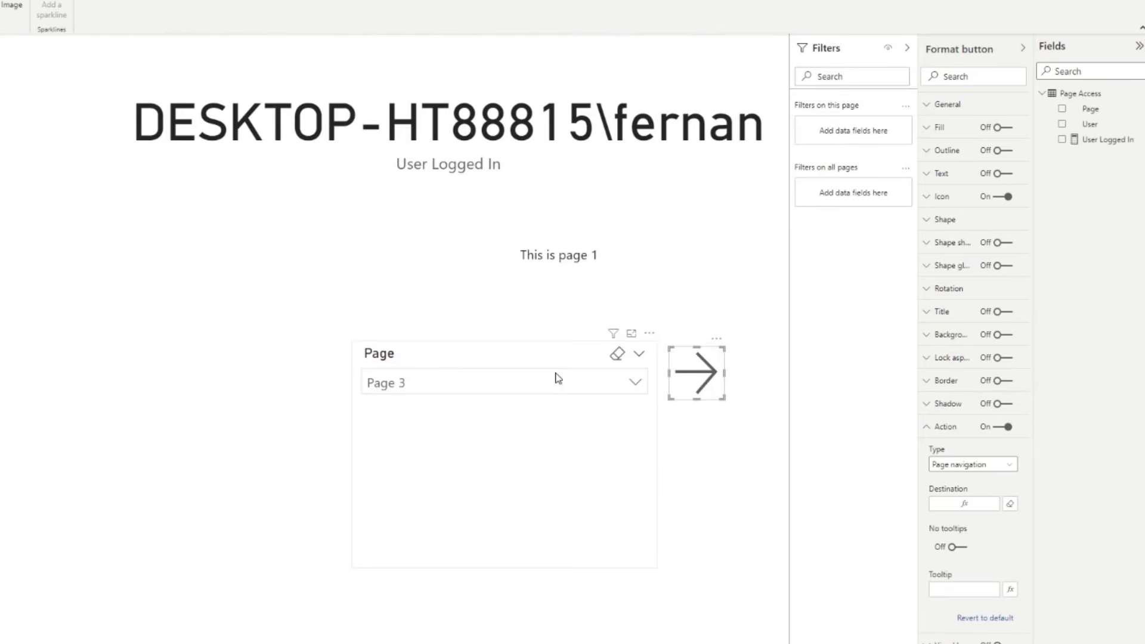
{"action": "left_click", "coordinate": [539, 346]}
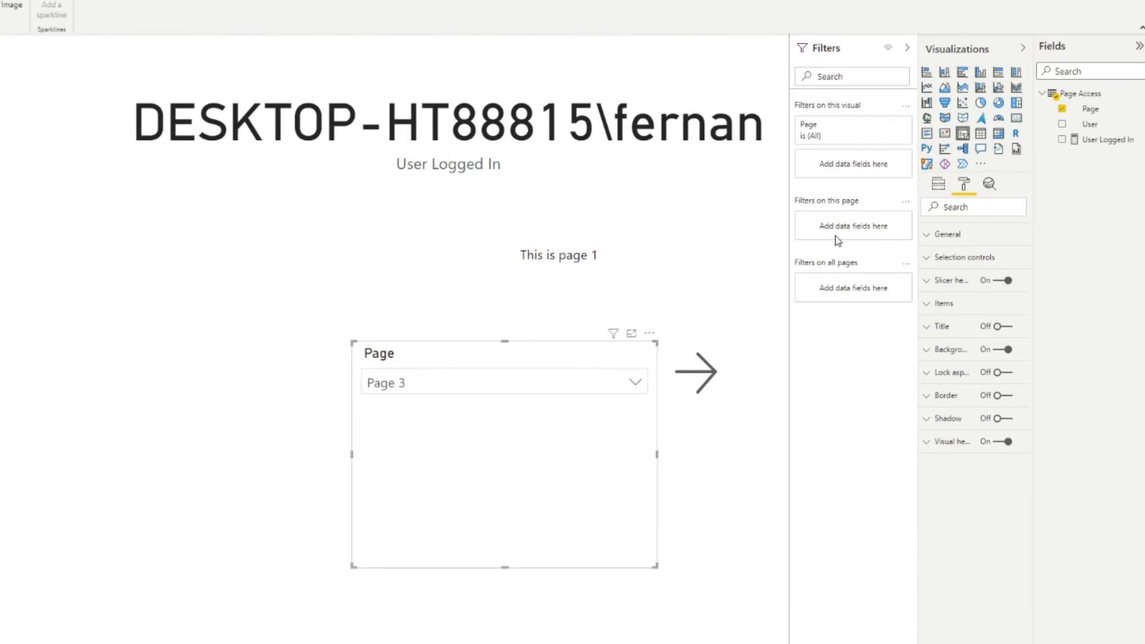
- Restrict the Page slicer to single selection
{"action": "left_click", "coordinate": [965, 258]}
{"action": "left_click", "coordinate": [957, 346]}
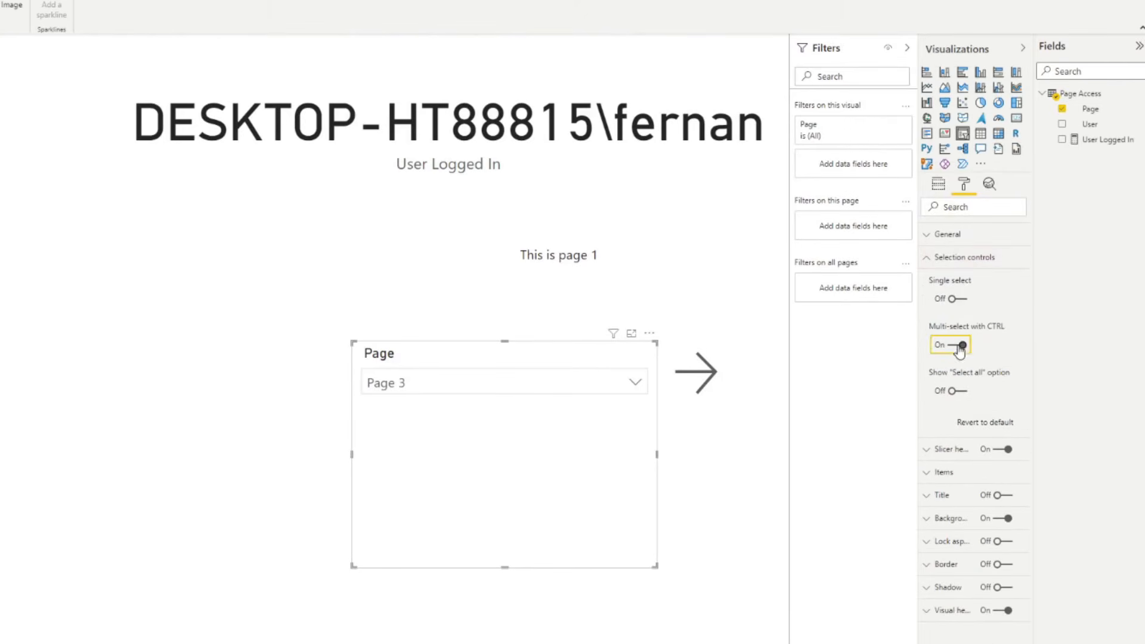
{"action": "left_click", "coordinate": [952, 301]}
- Check the slicer lists all four pages, choose Page 2, and follow the arrow there
{"action": "left_click", "coordinate": [609, 385]}
{"action": "left_click", "coordinate": [611, 387]}
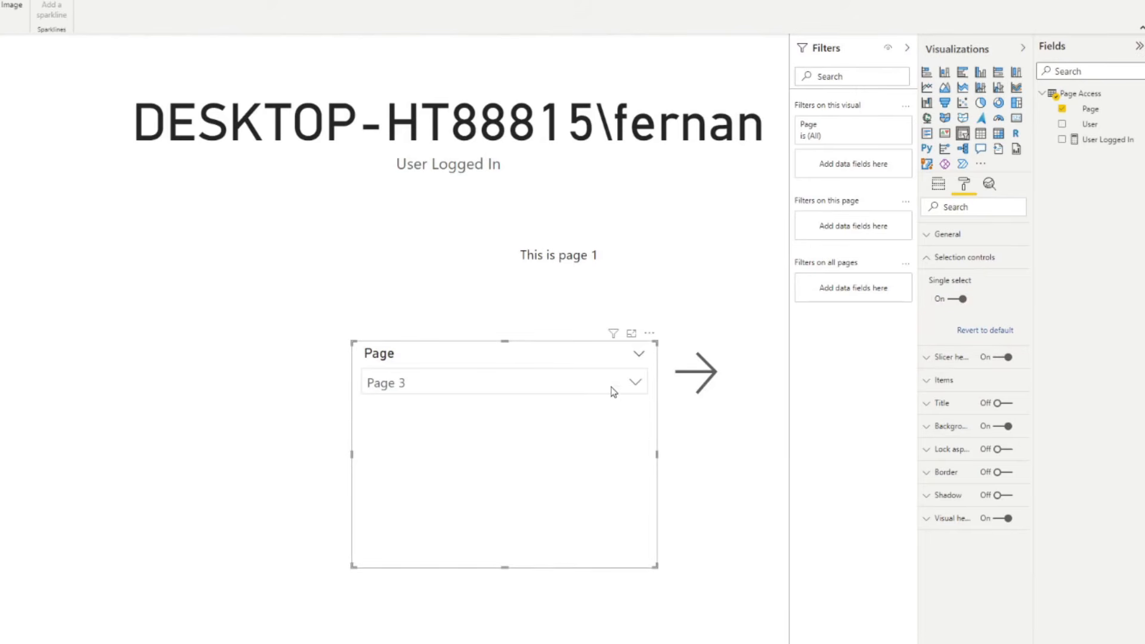
{"action": "left_click", "coordinate": [604, 391]}
{"action": "left_click", "coordinate": [671, 436]}
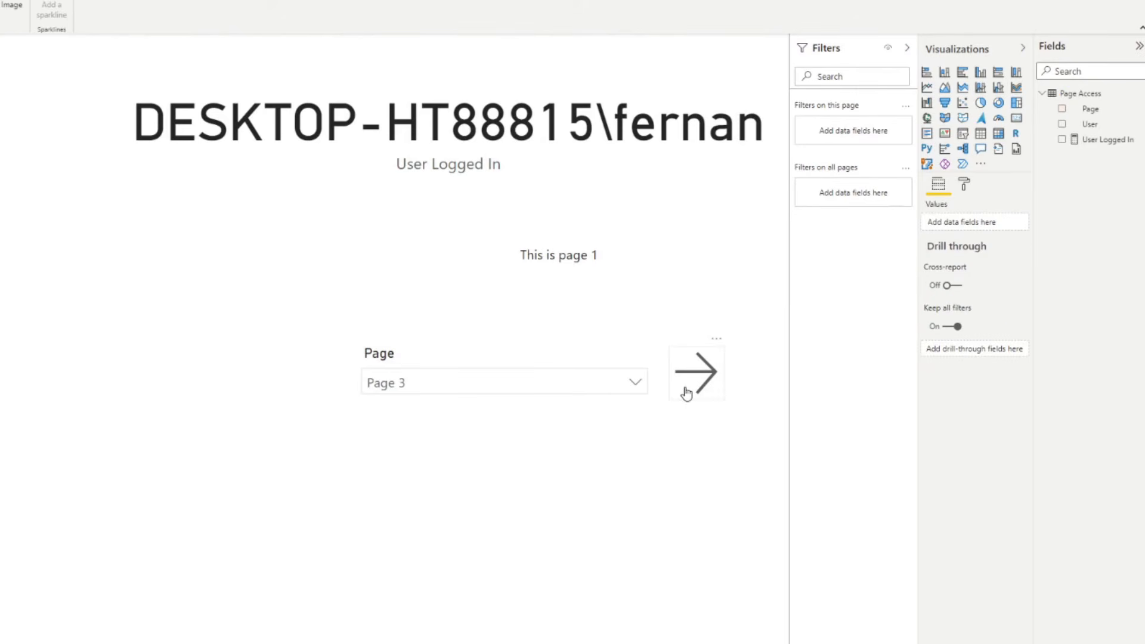
{"action": "left_click", "coordinate": [554, 389]}
{"action": "left_click", "coordinate": [425, 407]}
{"action": "left_click", "coordinate": [465, 380]}
{"action": "left_click", "coordinate": [413, 444]}
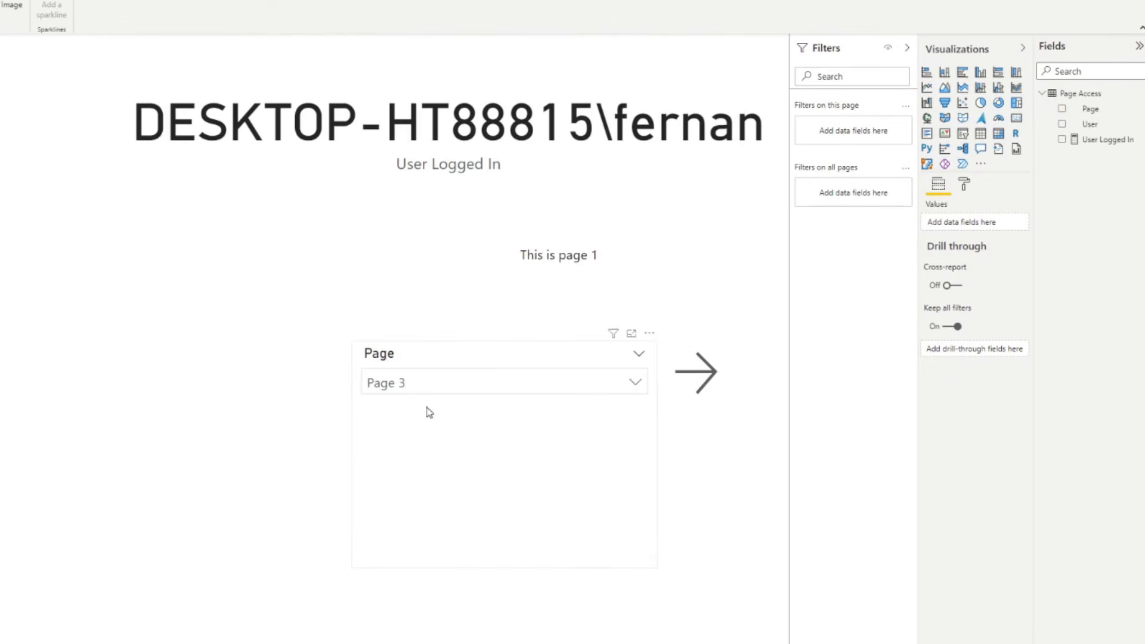
{"action": "left_click", "coordinate": [434, 423]}
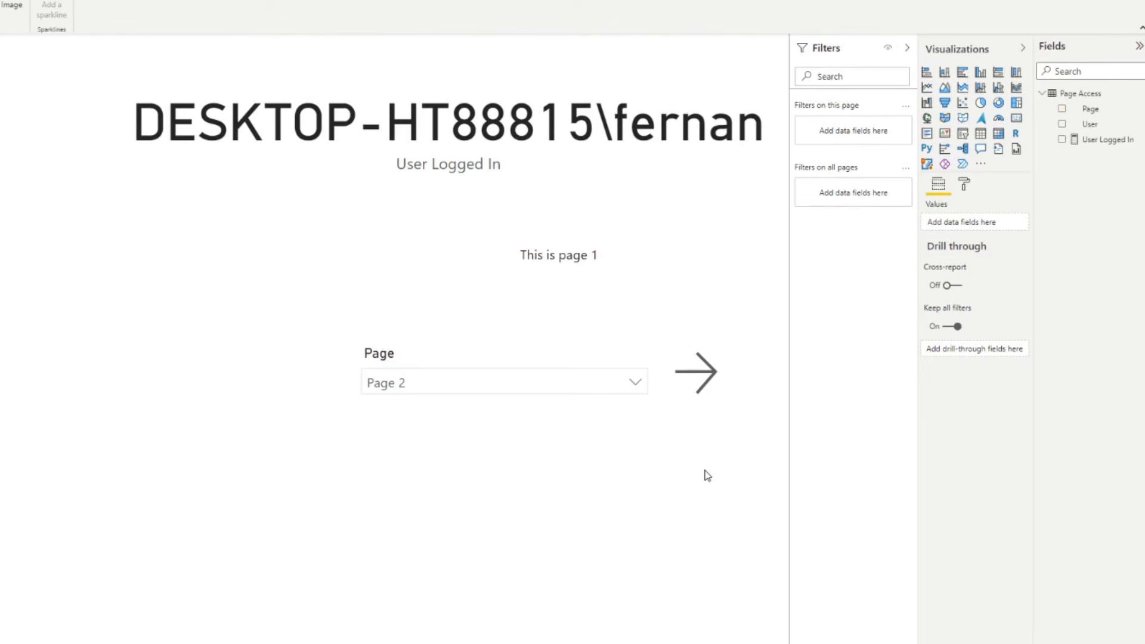
{"action": "left_click", "coordinate": [704, 382], "text": "ctrl"}
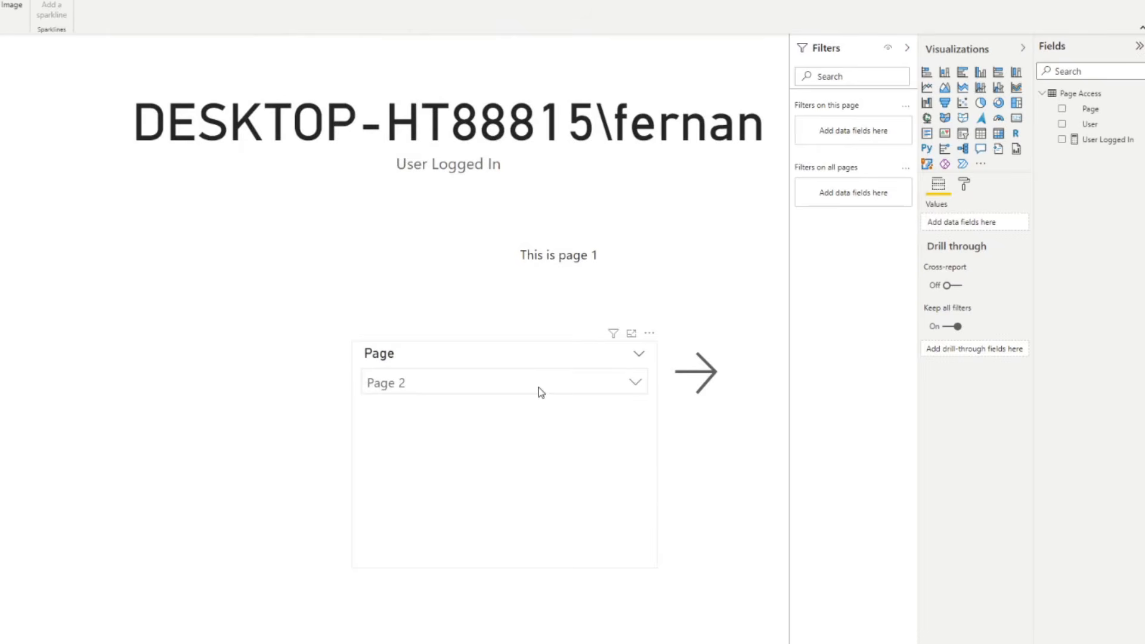
- Set the slicer to Page 3, jump there with the arrow, then return to Page 1
{"action": "left_click", "coordinate": [538, 387]}
{"action": "left_click", "coordinate": [471, 444]}
{"action": "left_click", "coordinate": [692, 379], "text": "ctrl"}
{"action": "left_click", "coordinate": [460, 373]}
{"action": "left_click", "coordinate": [492, 381]}
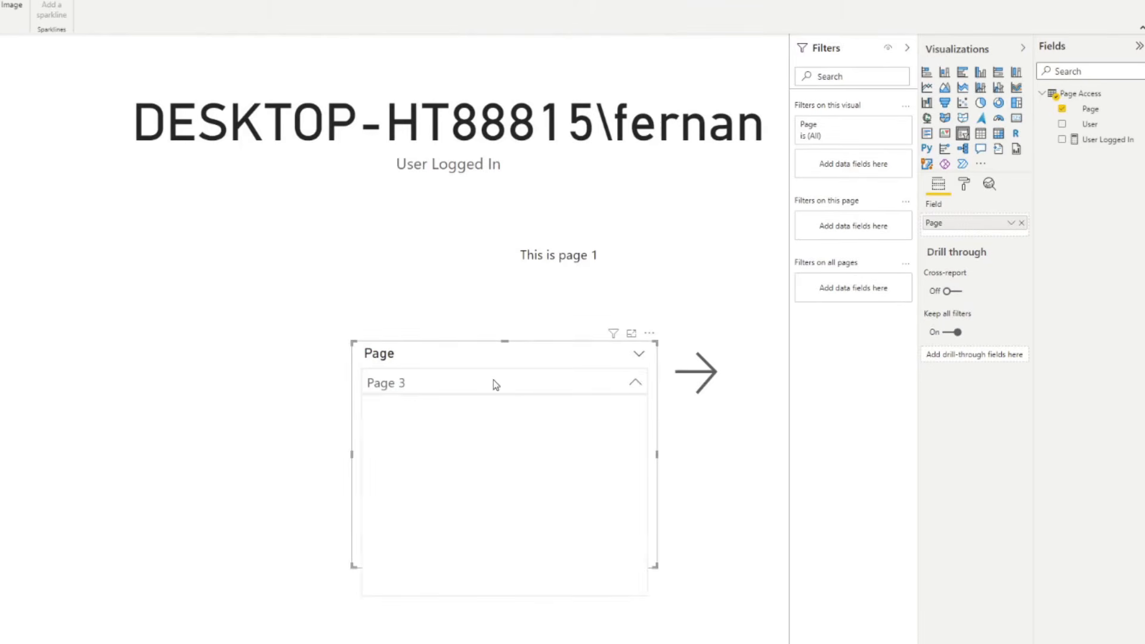
{"action": "left_click", "coordinate": [503, 387]}
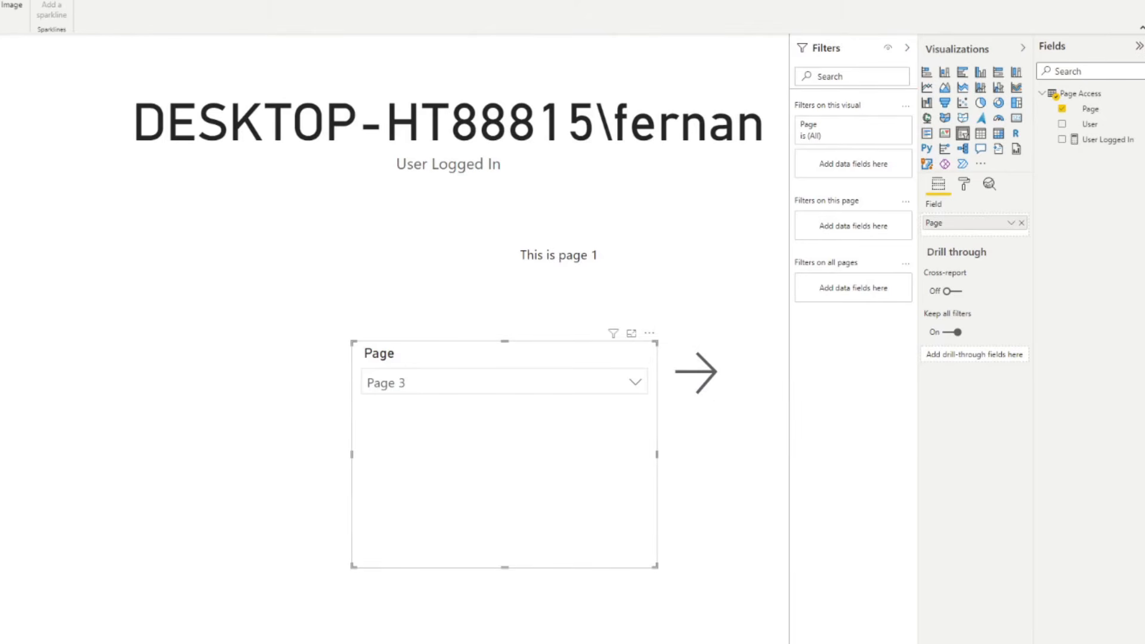
{"action": "key", "text": "alt+h"}
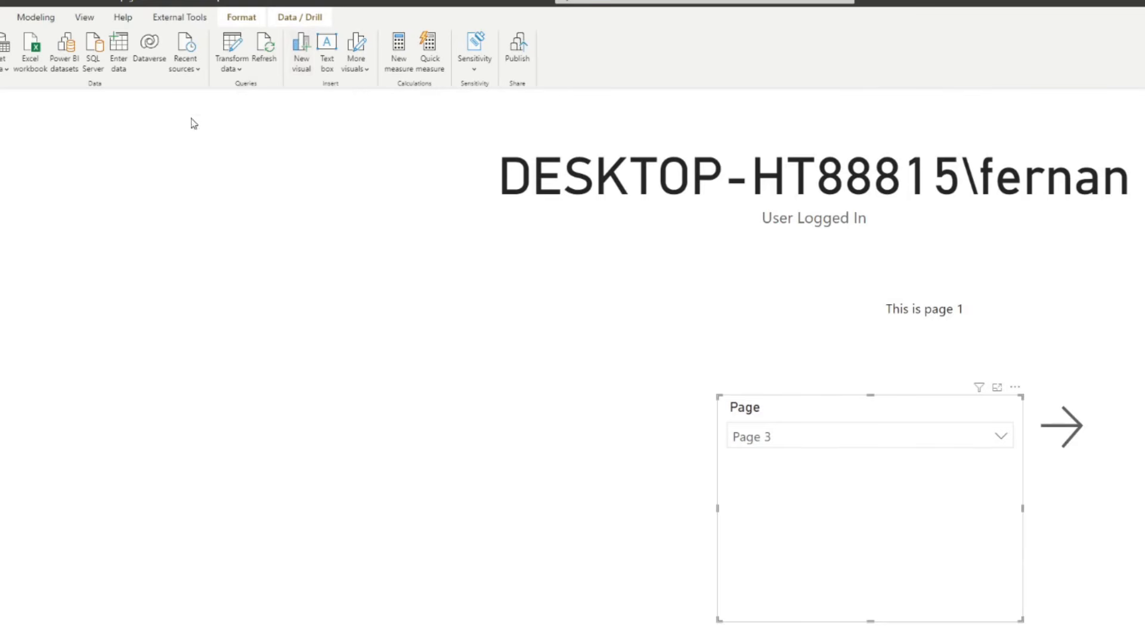
- Preview as the test user under the Page Security role, entering that user's e-mail address
{"action": "left_click", "coordinate": [84, 17]}
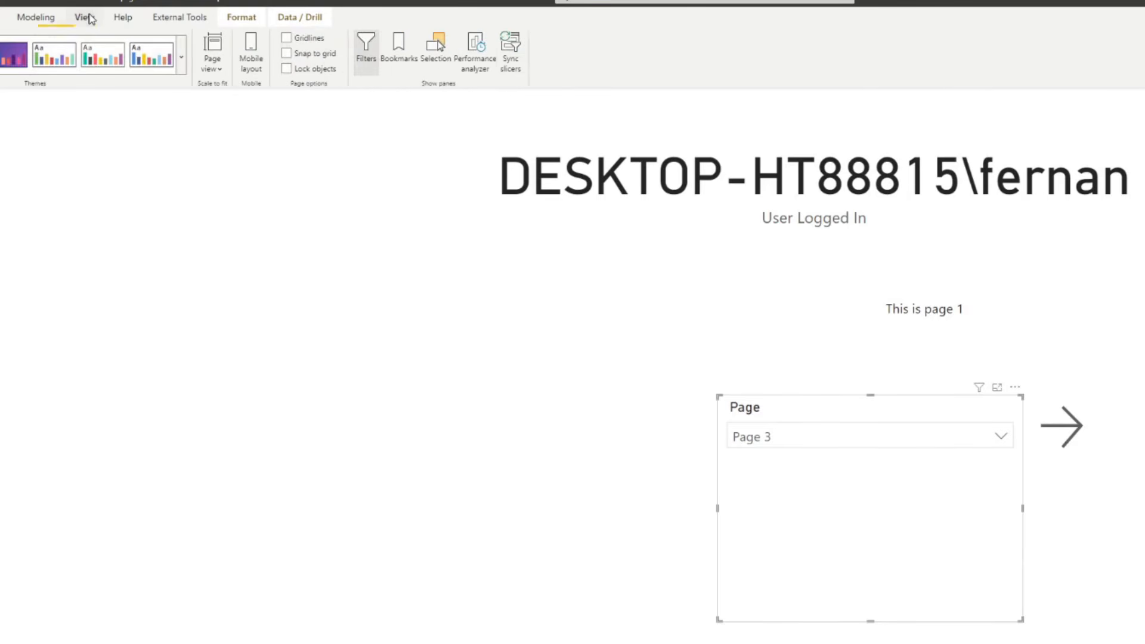
{"action": "left_click", "coordinate": [131, 20]}
{"action": "left_click", "coordinate": [162, 23]}
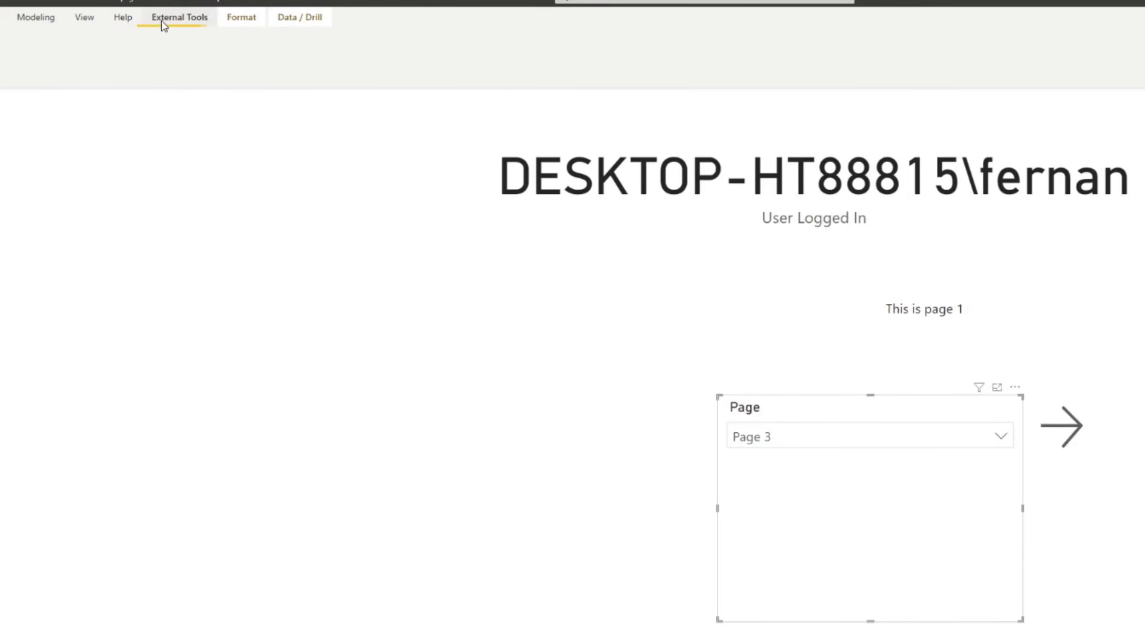
{"action": "left_click", "coordinate": [87, 23]}
{"action": "left_click", "coordinate": [36, 17]}
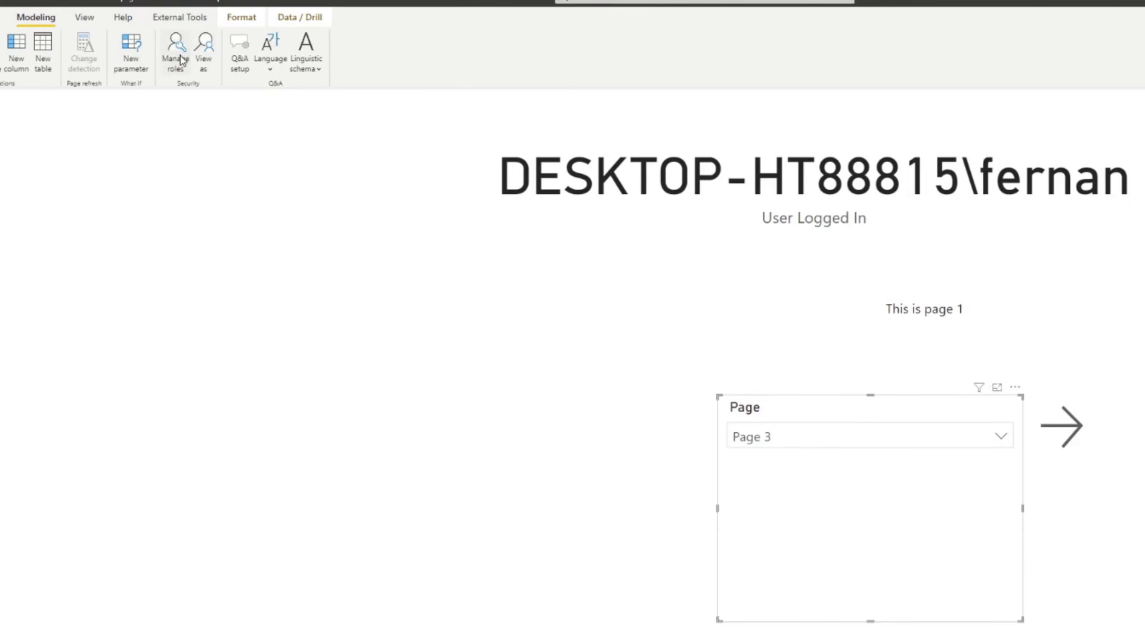
{"action": "left_click", "coordinate": [205, 48]}
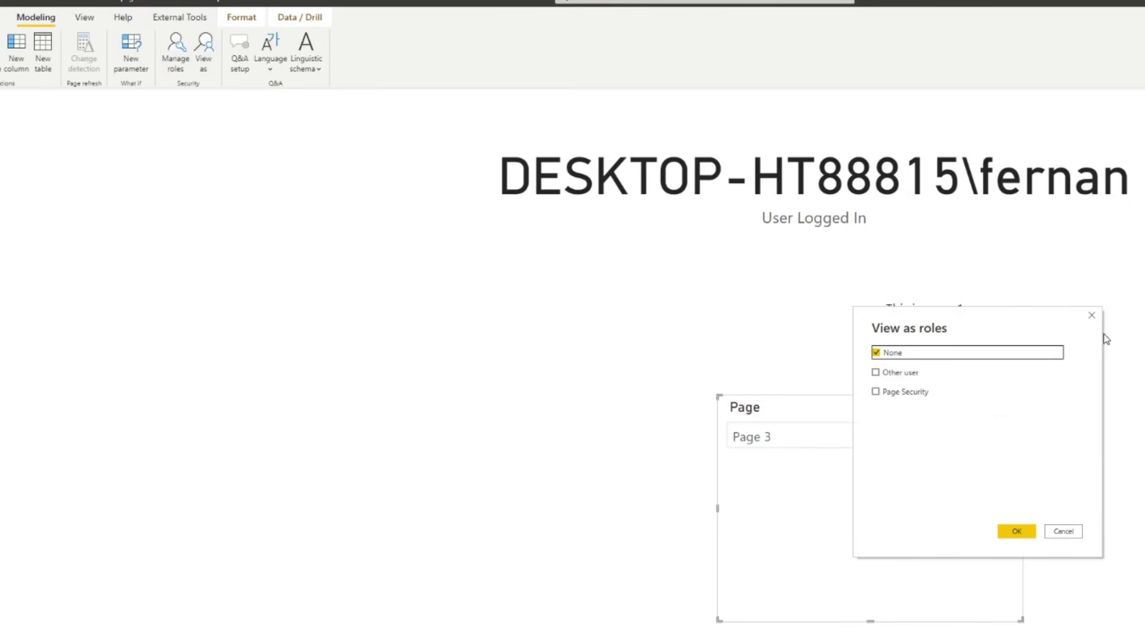
{"action": "left_click", "coordinate": [910, 374]}
{"action": "left_click", "coordinate": [910, 393]}
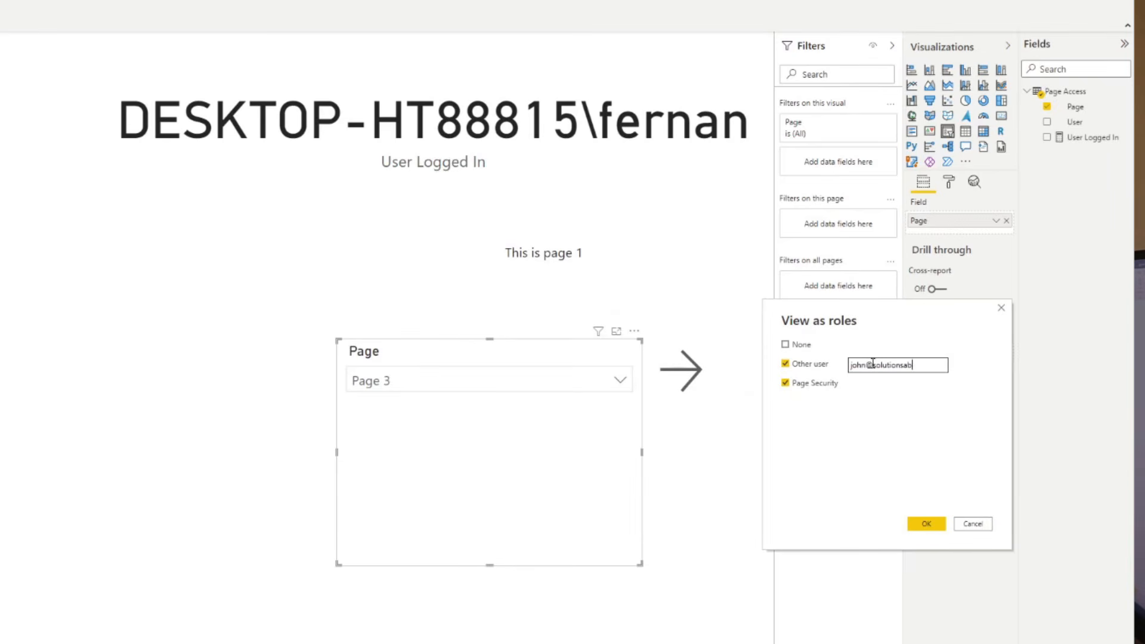
{"action": "type", "text": "onmicrosoft.com"}
{"action": "left_click", "coordinate": [927, 530]}
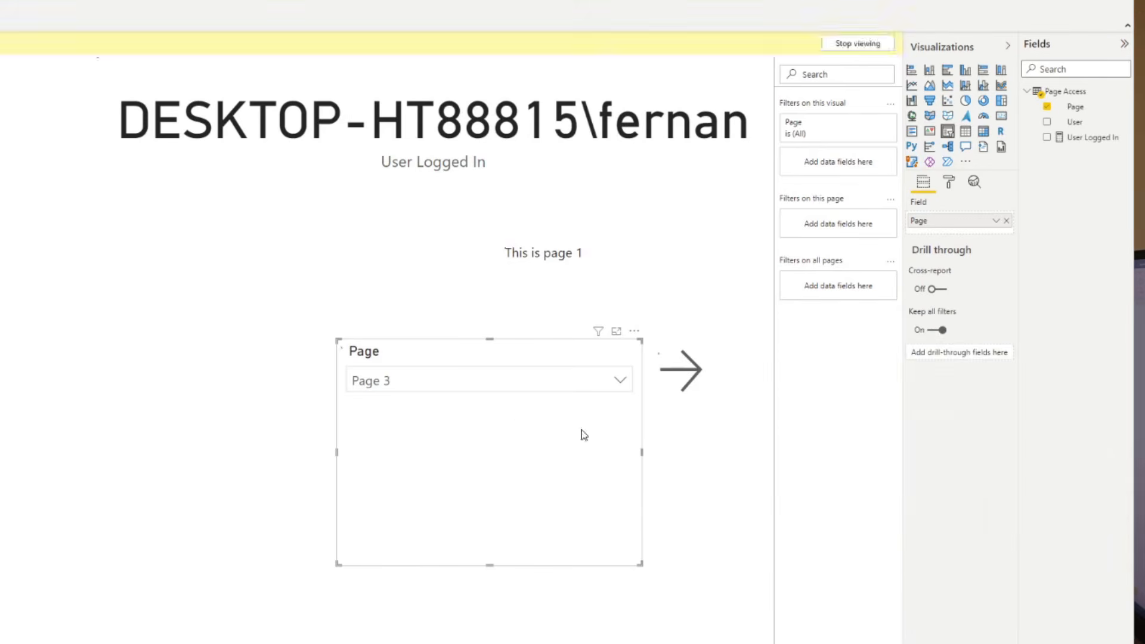
- Confirm the test user's Page slicer offers only Page 1 and Page 2
{"action": "left_click", "coordinate": [508, 391]}
{"action": "left_click", "coordinate": [404, 404]}
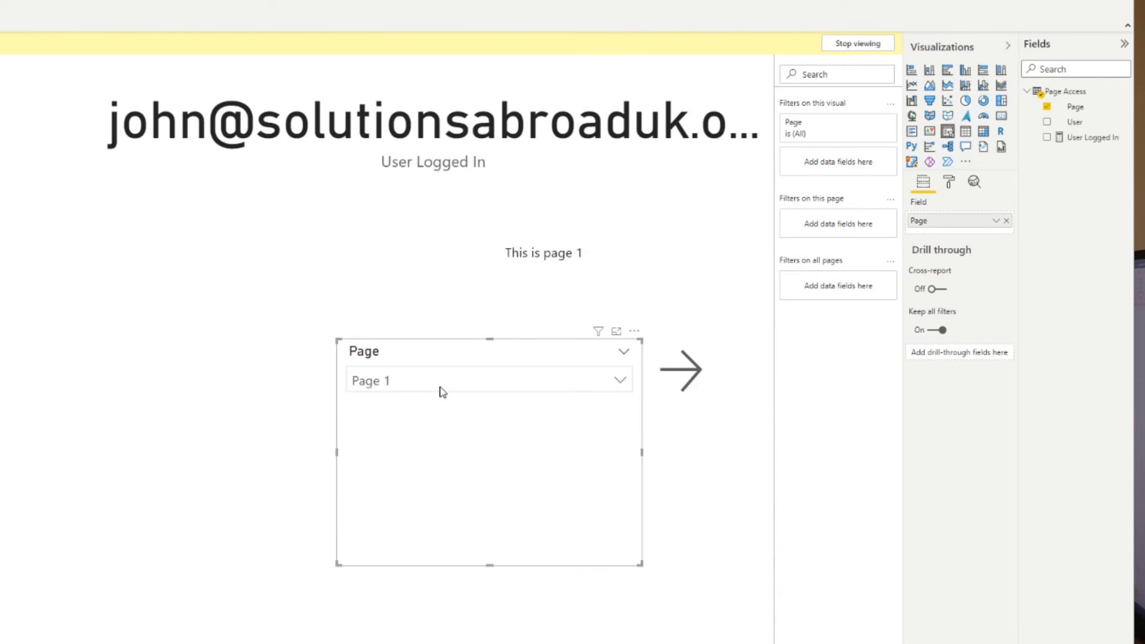
{"action": "left_click", "coordinate": [455, 380]}
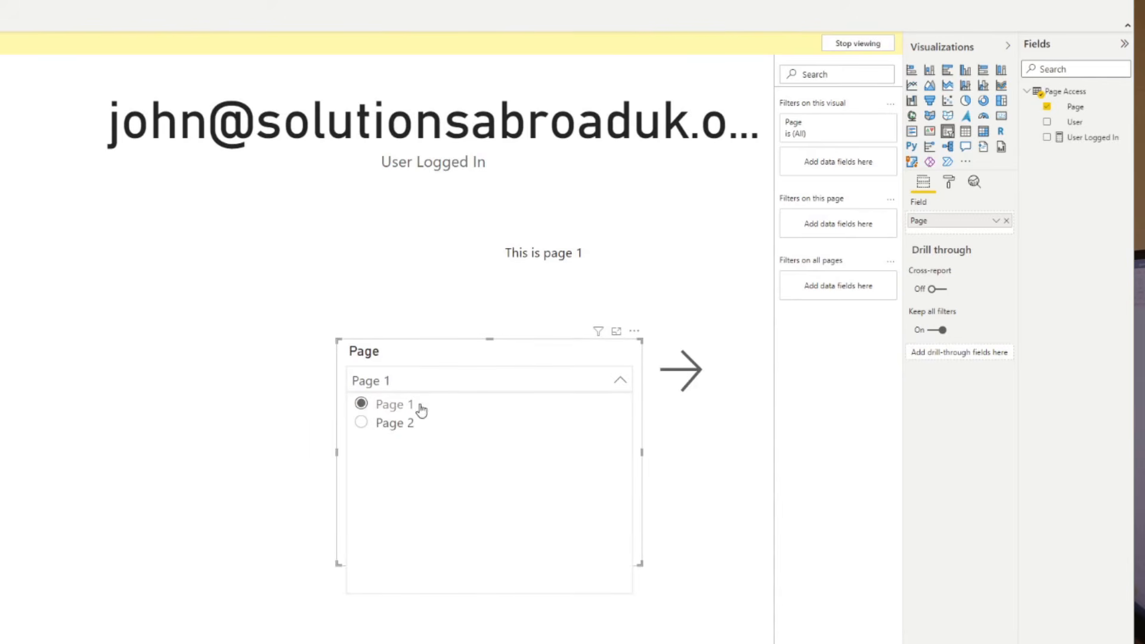
{"action": "left_click", "coordinate": [427, 382]}
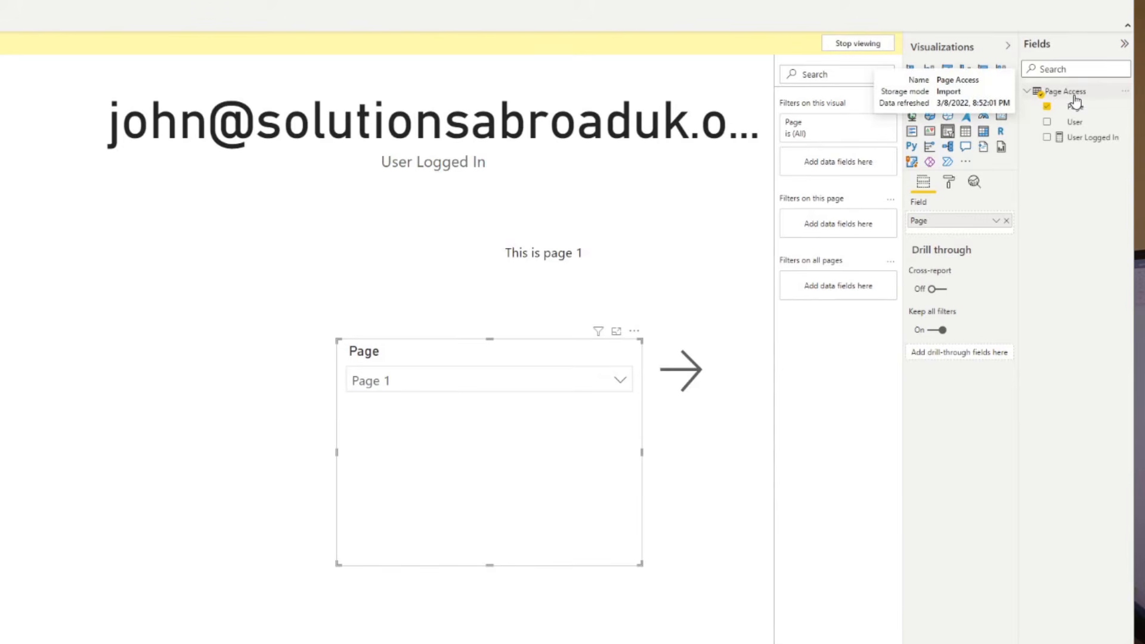
{"action": "left_click", "coordinate": [492, 388]}
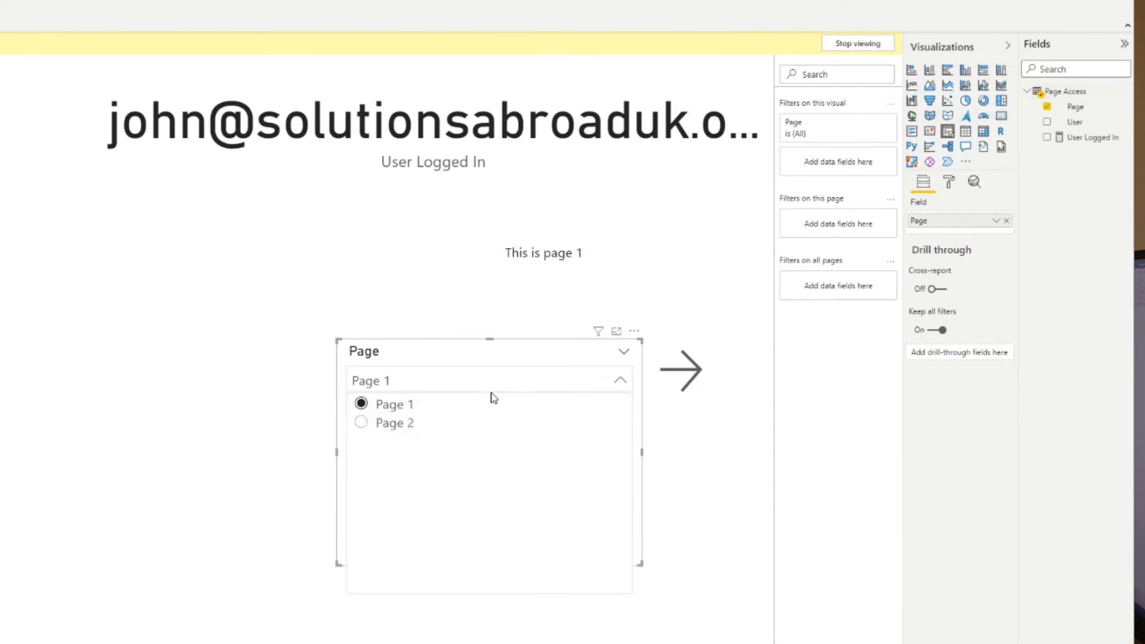
- Choose Page 2, jump to it with the arrow, then stop the role preview
{"action": "left_click", "coordinate": [402, 429]}
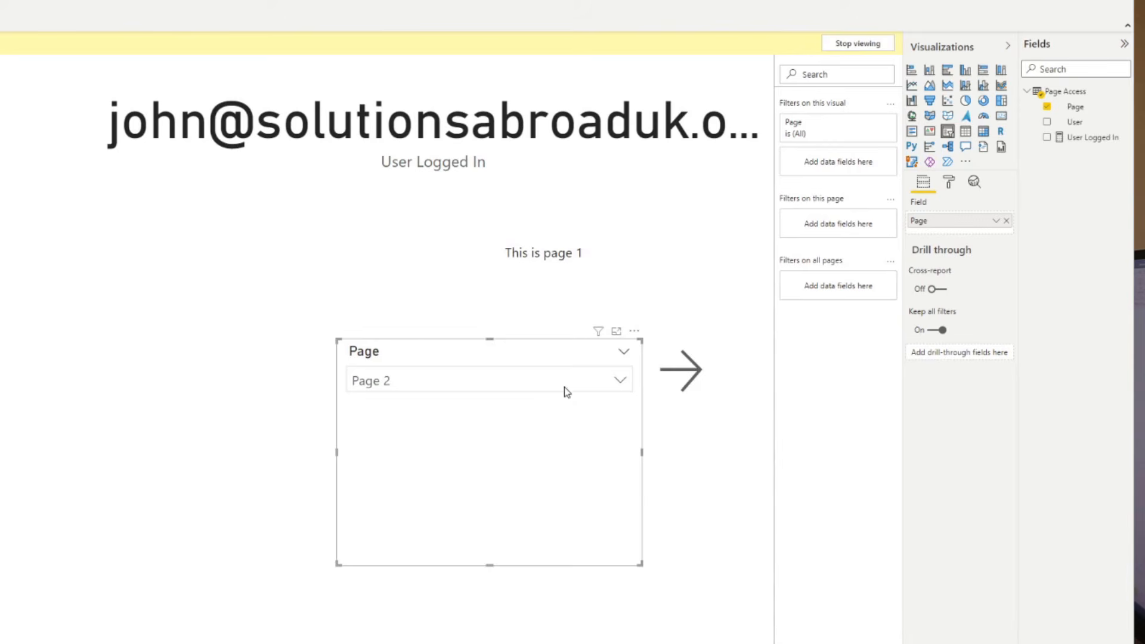
{"action": "left_click", "coordinate": [690, 385], "text": "ctrl"}
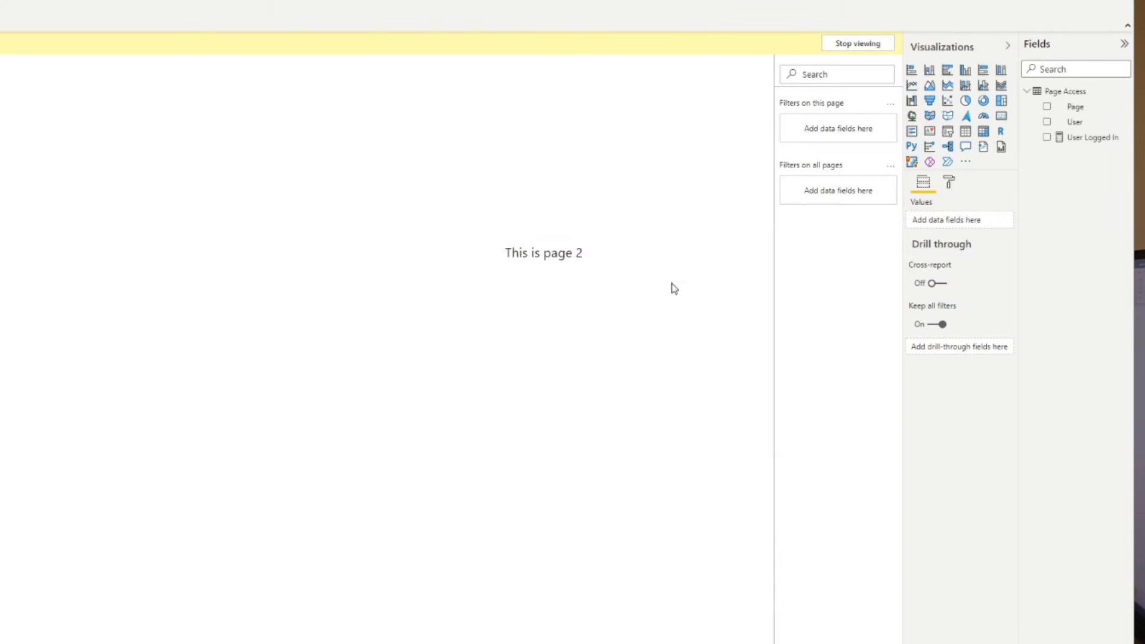
{"action": "left_click", "coordinate": [858, 43]}
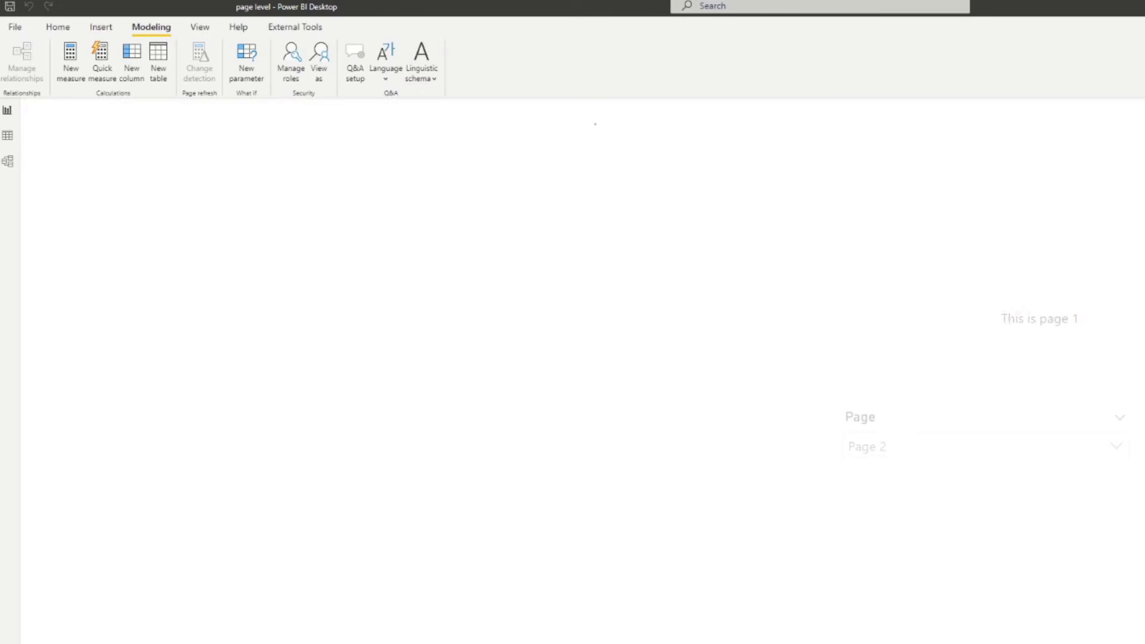
- Insert a back button at the top-left corner of Page 1
{"action": "left_click", "coordinate": [58, 28]}
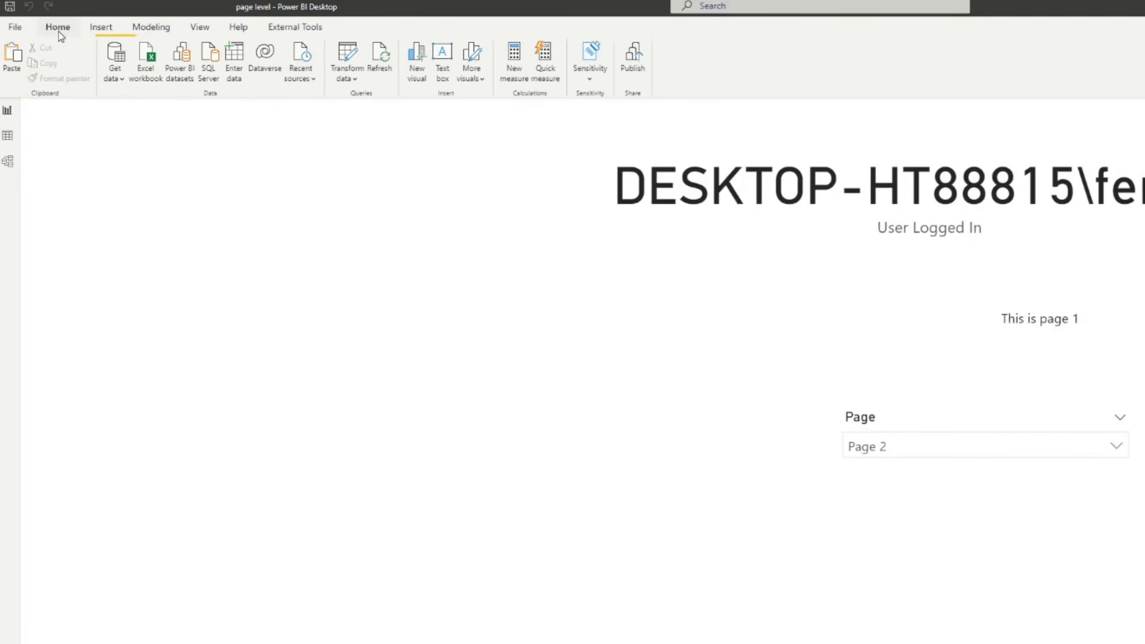
{"action": "left_click", "coordinate": [101, 26]}
{"action": "left_click", "coordinate": [440, 56]}
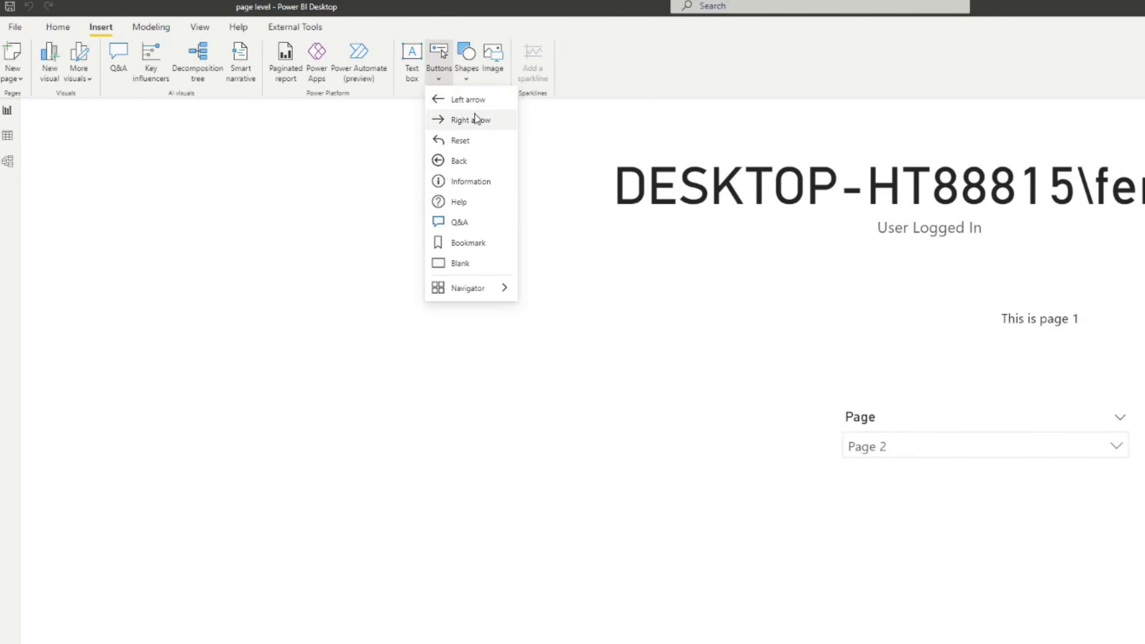
{"action": "left_click", "coordinate": [464, 161]}
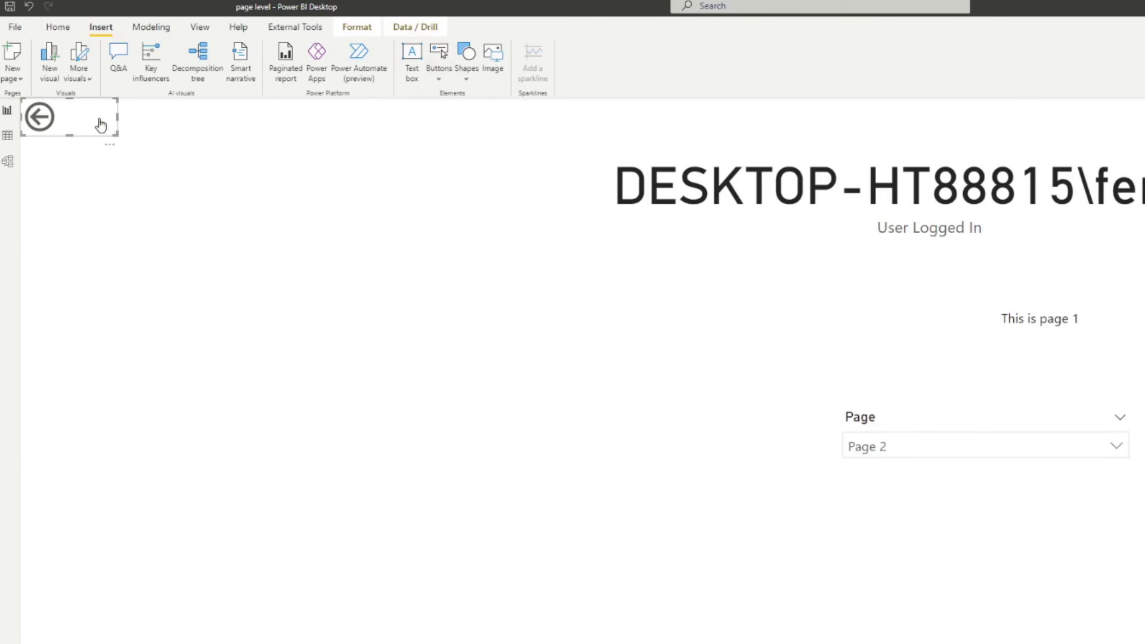
{"action": "mouse_move", "coordinate": [55, 117]}
{"action": "left_mouse_down"}
{"action": "mouse_move", "coordinate": [60, 129]}
{"action": "mouse_move", "coordinate": [52, 113]}
{"action": "left_mouse_up"}
{"action": "left_click", "coordinate": [992, 349]}
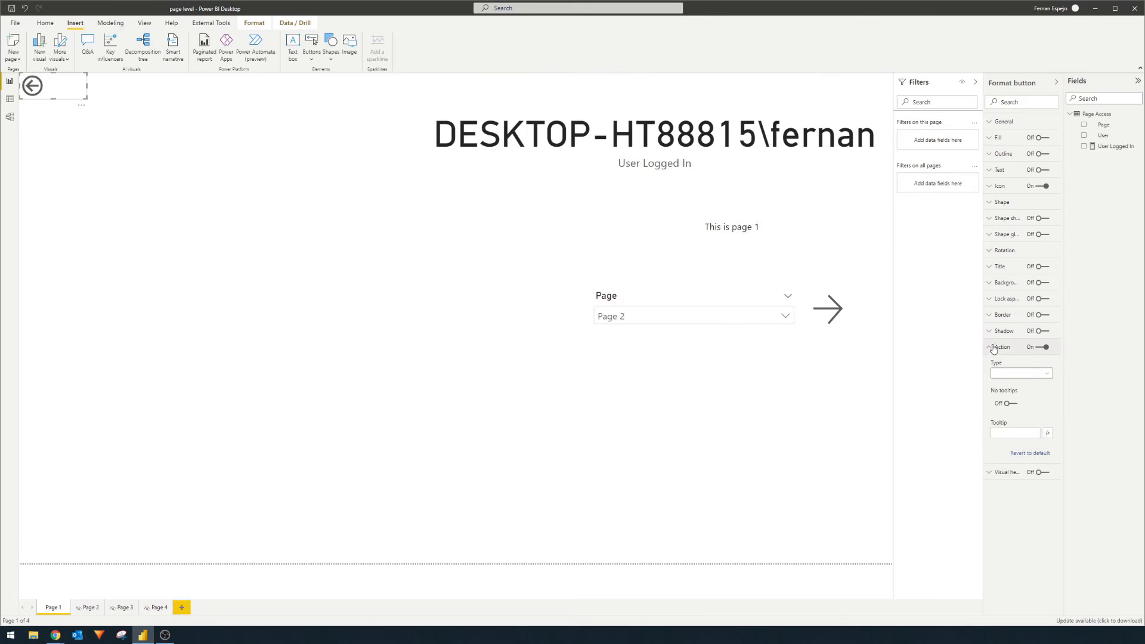
{"action": "left_click", "coordinate": [993, 348]}
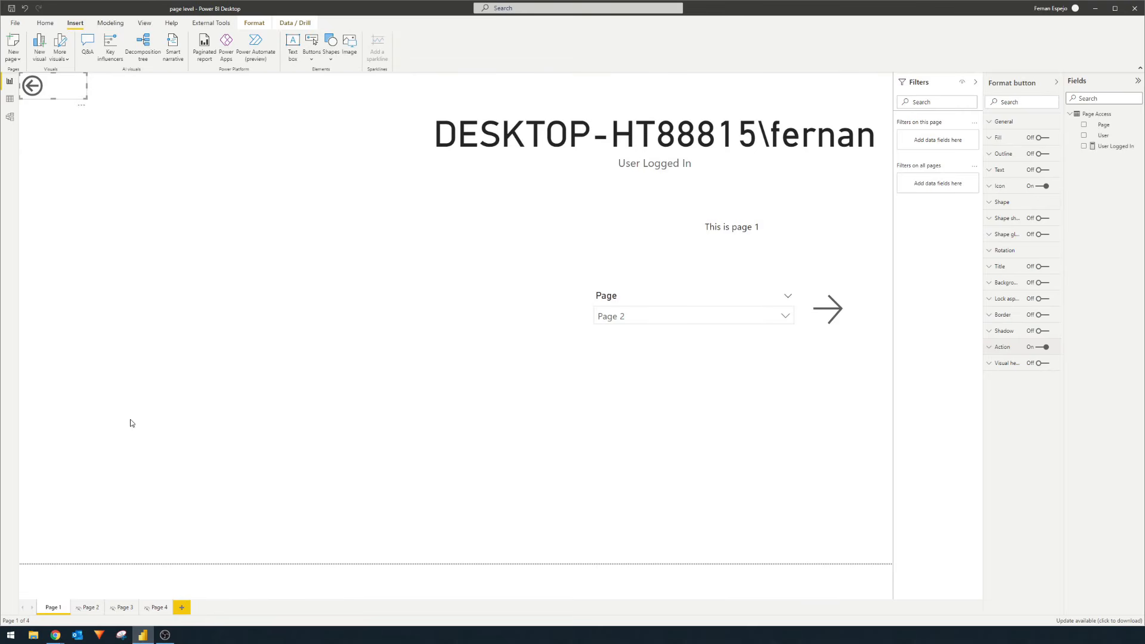
- Paste the back button onto Pages 2, 3 and 4, then delete it from Page 1
{"action": "left_click", "coordinate": [90, 608]}
{"action": "key", "text": "ctrl+v"}
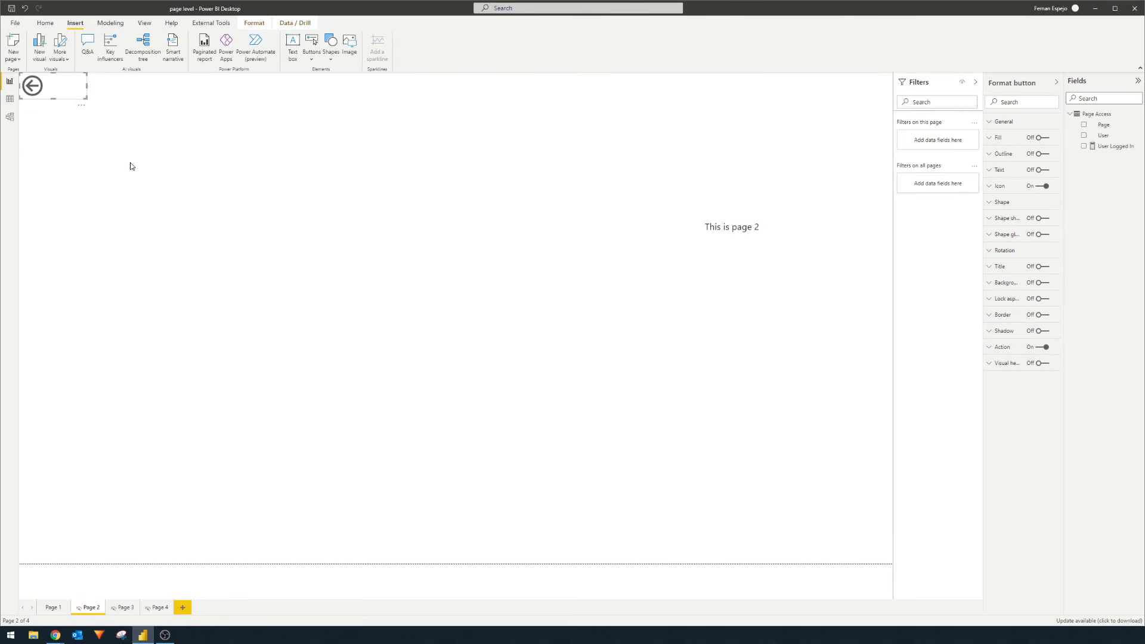
{"action": "left_click", "coordinate": [123, 608]}
{"action": "key", "text": "ctrl+v"}
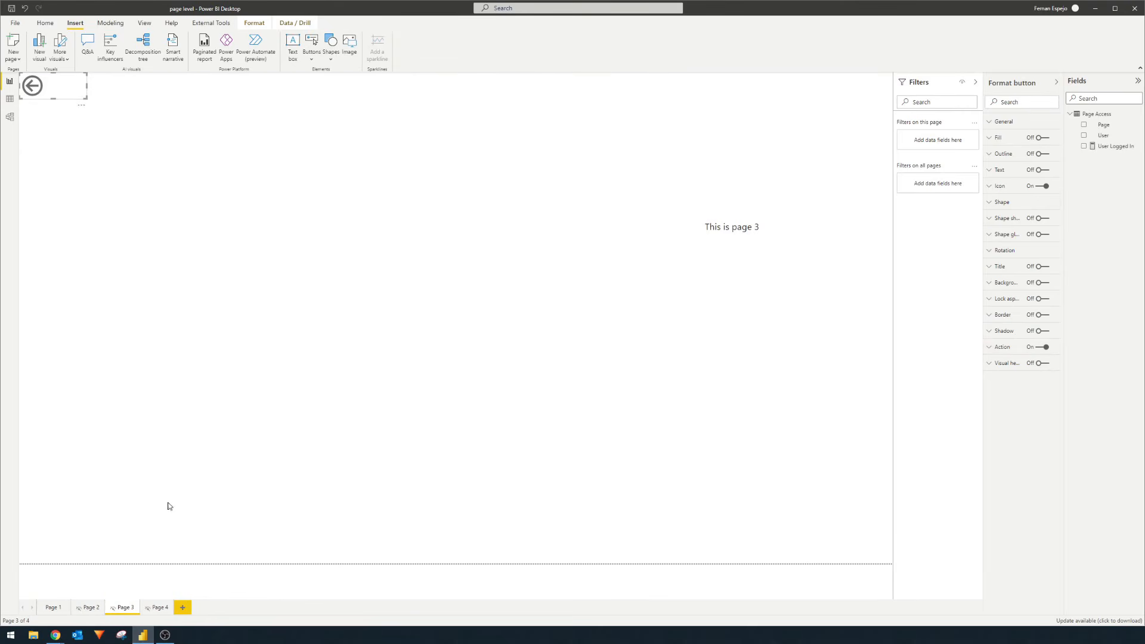
{"action": "left_click", "coordinate": [157, 612]}
{"action": "key", "text": "ctrl+v"}
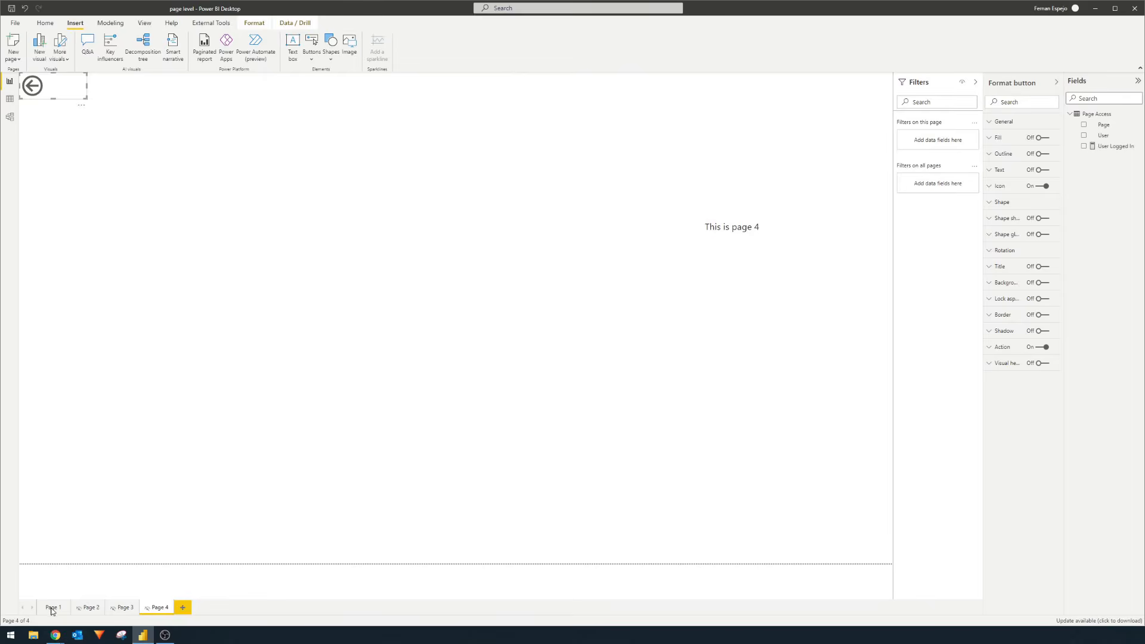
{"action": "left_click", "coordinate": [53, 607]}
{"action": "left_click", "coordinate": [32, 85]}
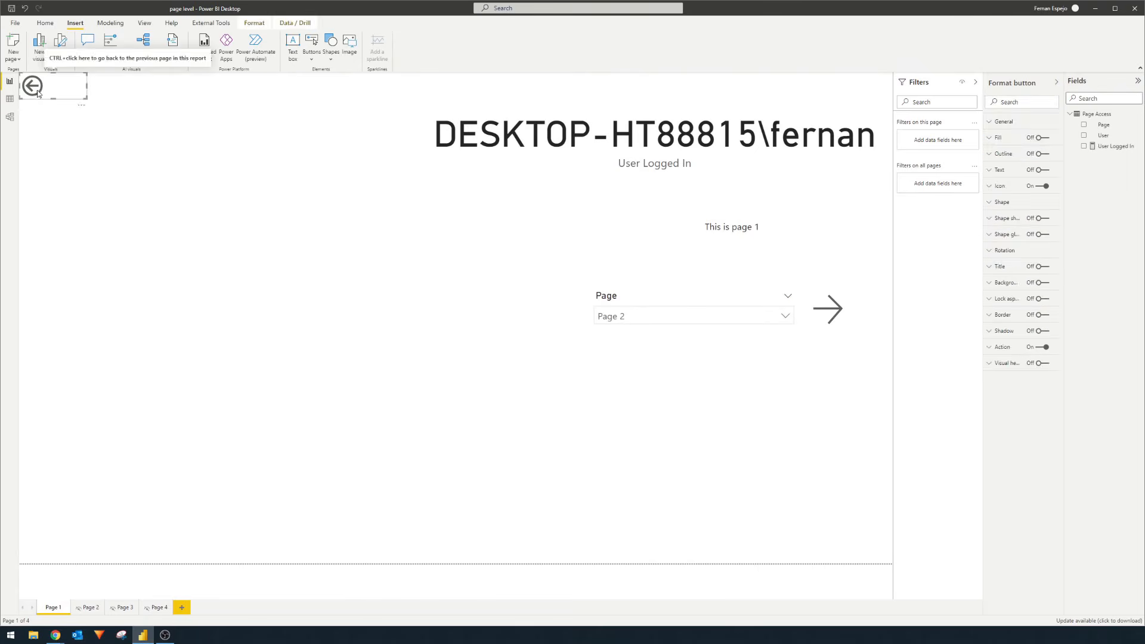
{"action": "key", "text": "Delete"}
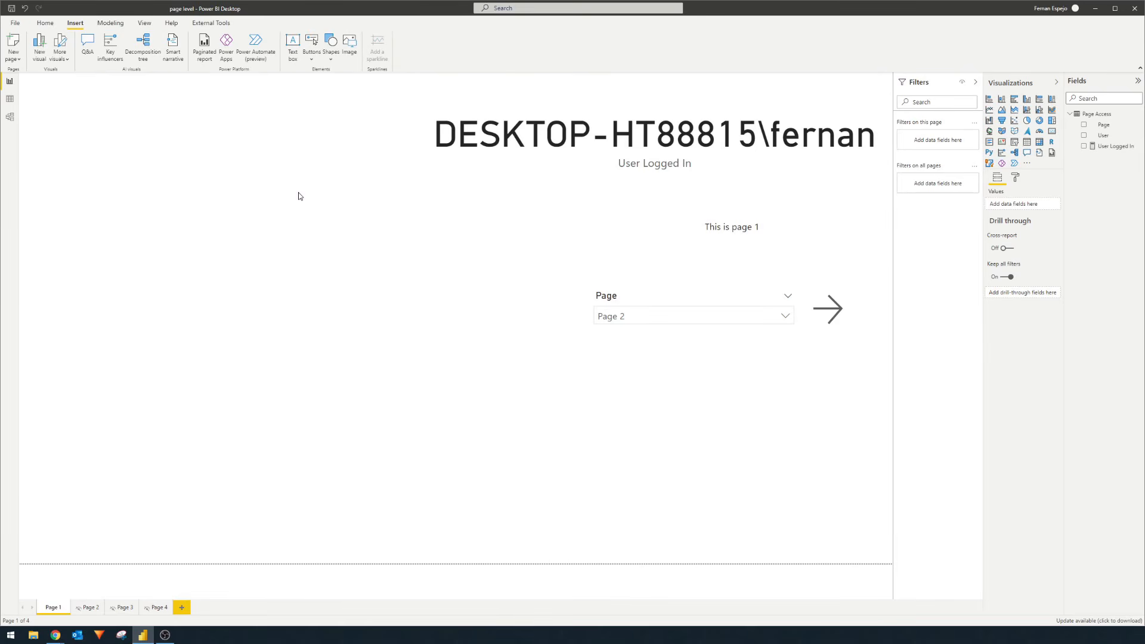
{"action": "left_click", "coordinate": [46, 23]}
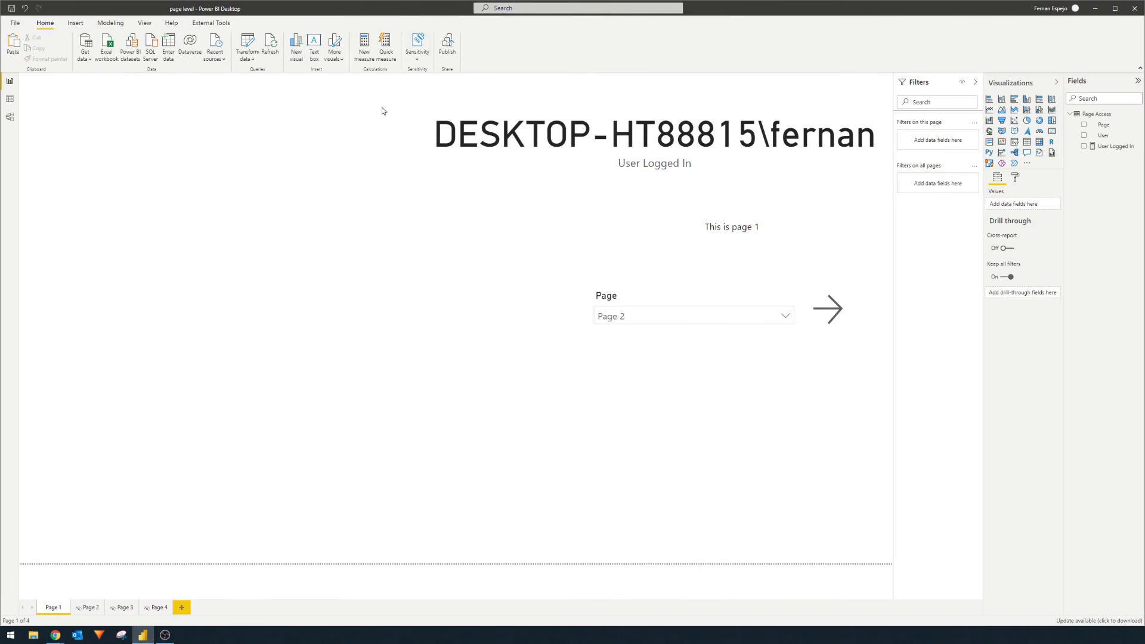
- Abandon the first publish attempt and set the Page slicer back to Page 1
{"action": "left_click", "coordinate": [448, 56]}
{"action": "left_click", "coordinate": [815, 332]}
{"action": "left_click", "coordinate": [840, 379]}
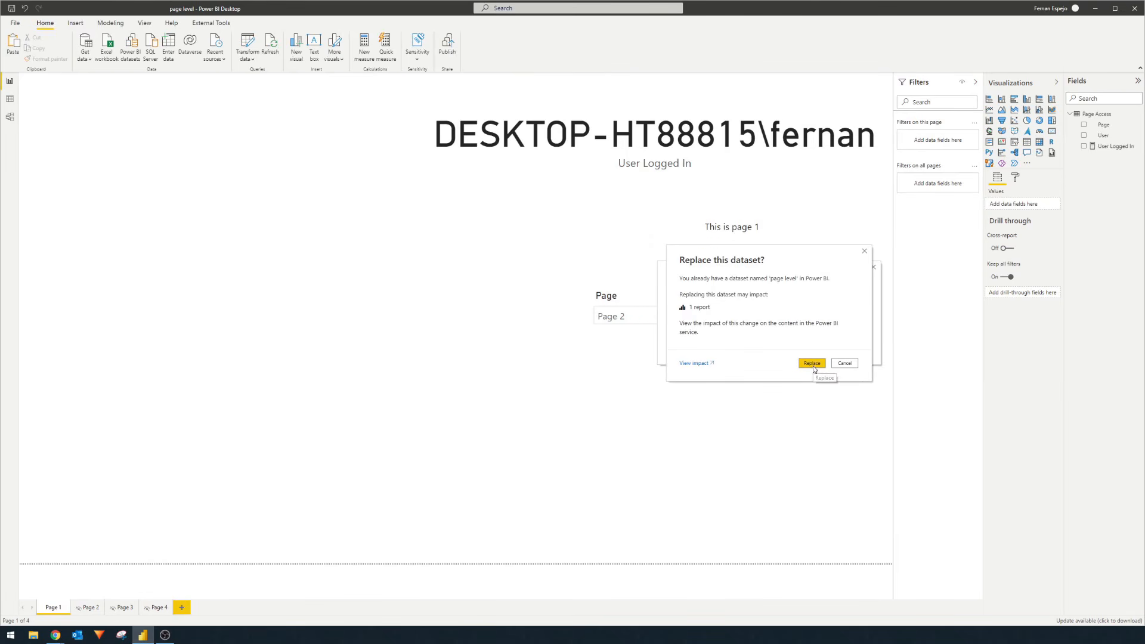
{"action": "left_click", "coordinate": [840, 365]}
{"action": "left_click", "coordinate": [785, 316]}
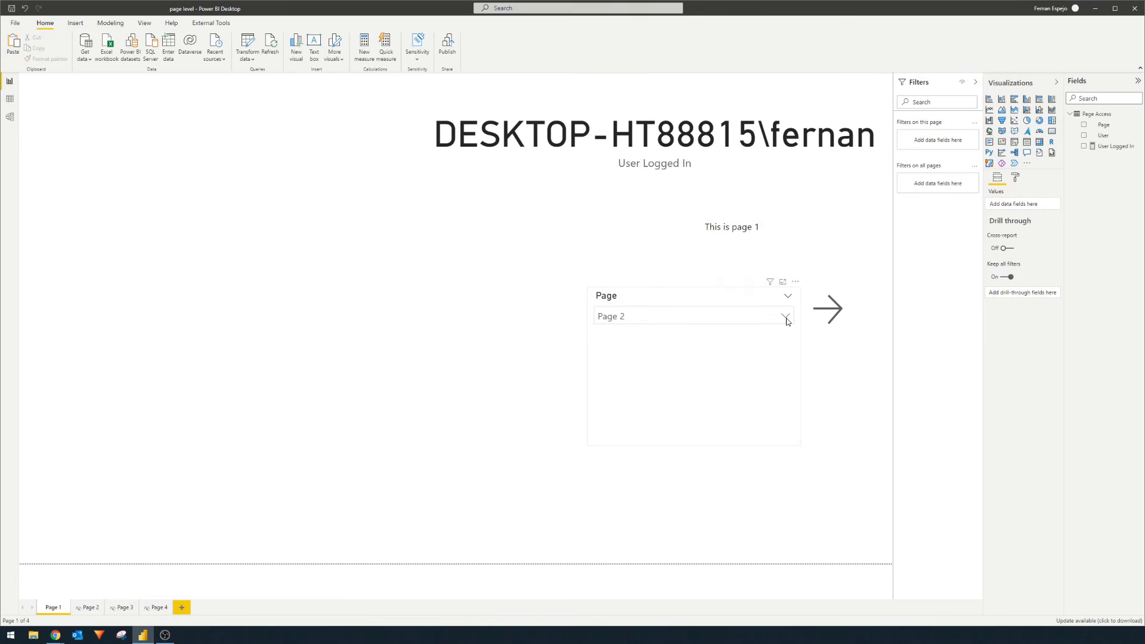
{"action": "left_click", "coordinate": [651, 335]}
- Republish, replacing the existing page level dataset, and open the report in Power BI
{"action": "left_click", "coordinate": [448, 48]}
{"action": "left_click", "coordinate": [811, 333]}
{"action": "left_click", "coordinate": [839, 378]}
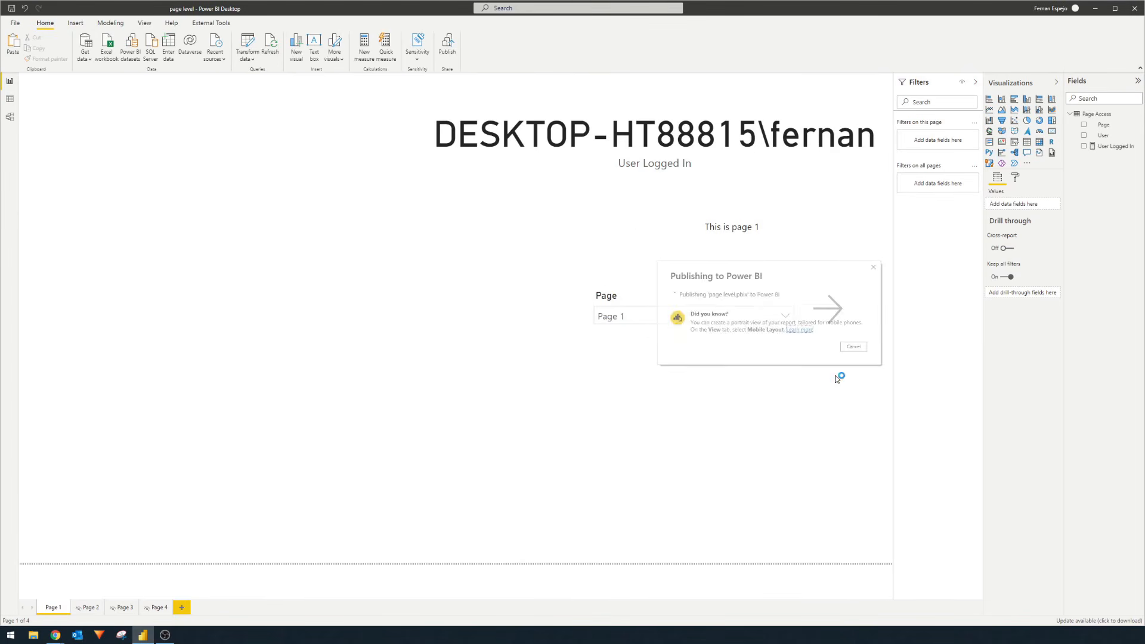
{"action": "left_click", "coordinate": [812, 363]}
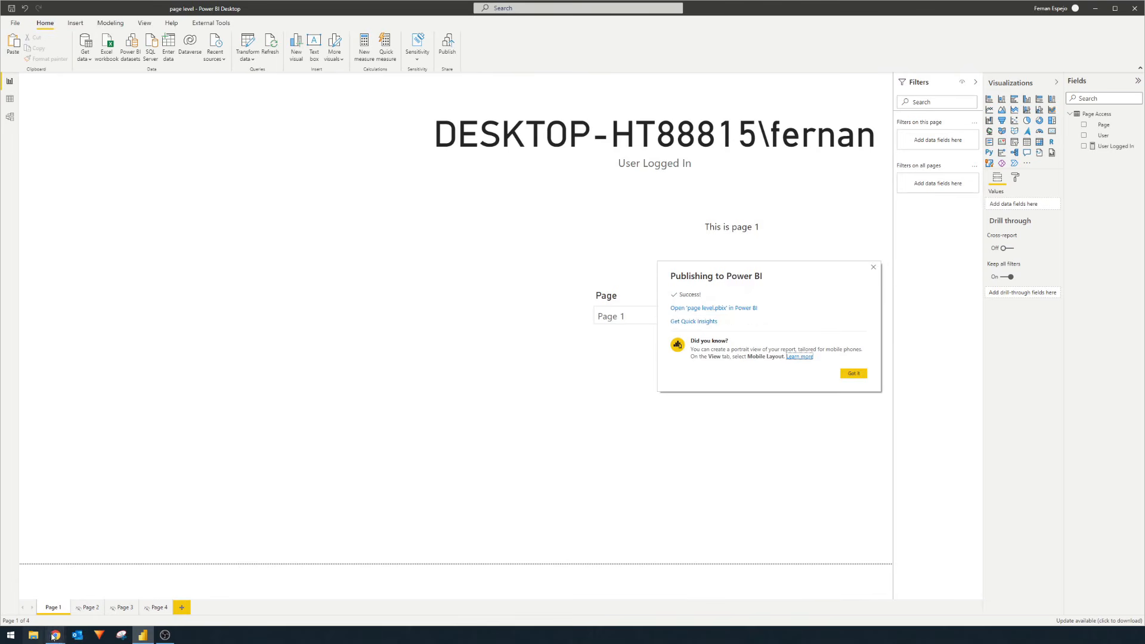
{"action": "left_click", "coordinate": [684, 308]}
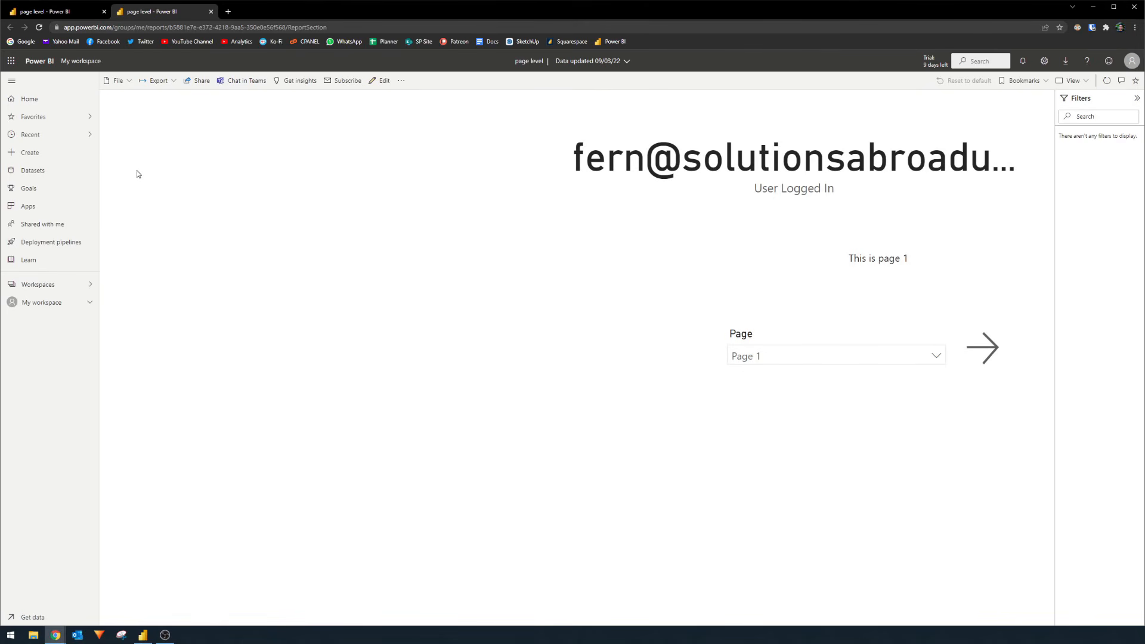
- Confirm the Page slicer offers Pages 1–4, then go to My workspace
{"action": "left_click", "coordinate": [794, 358]}
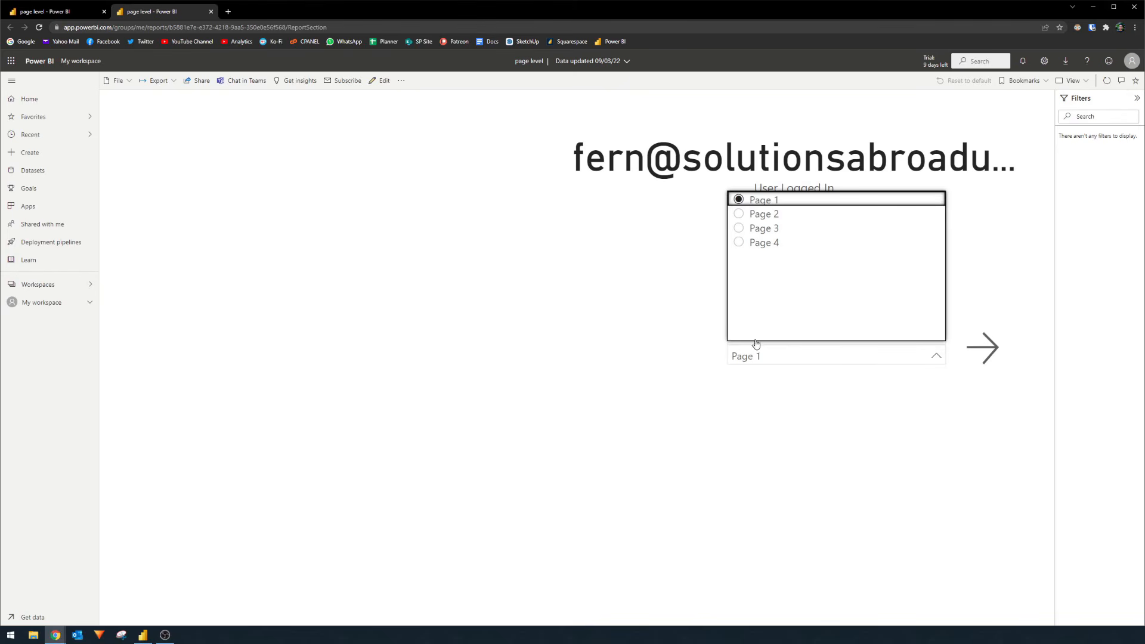
{"action": "left_click", "coordinate": [782, 413]}
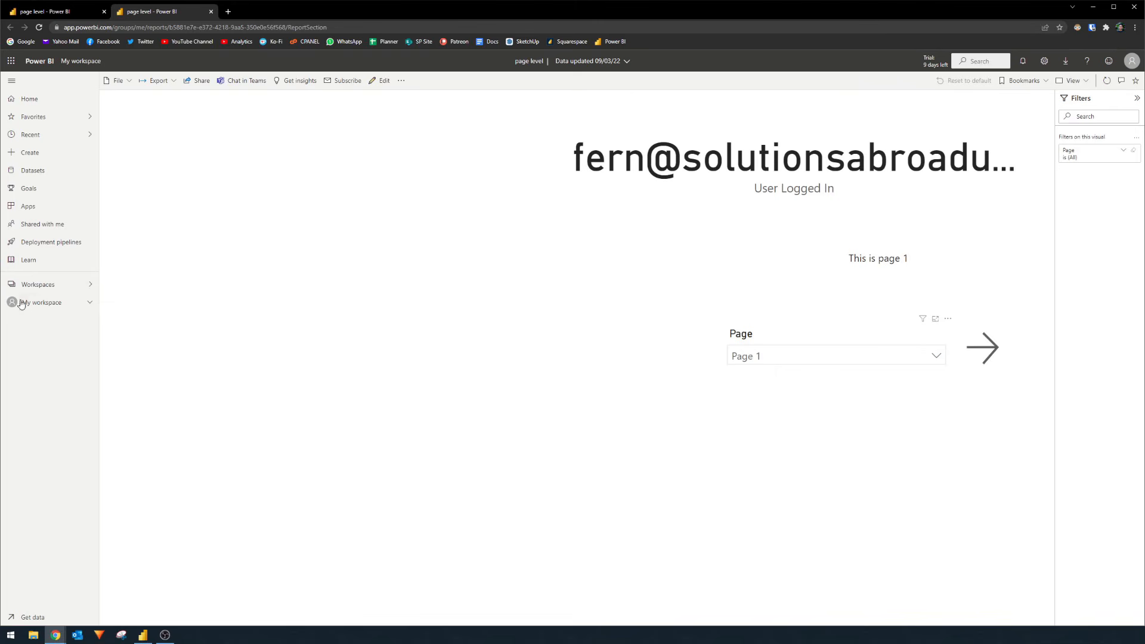
{"action": "left_click", "coordinate": [402, 82]}
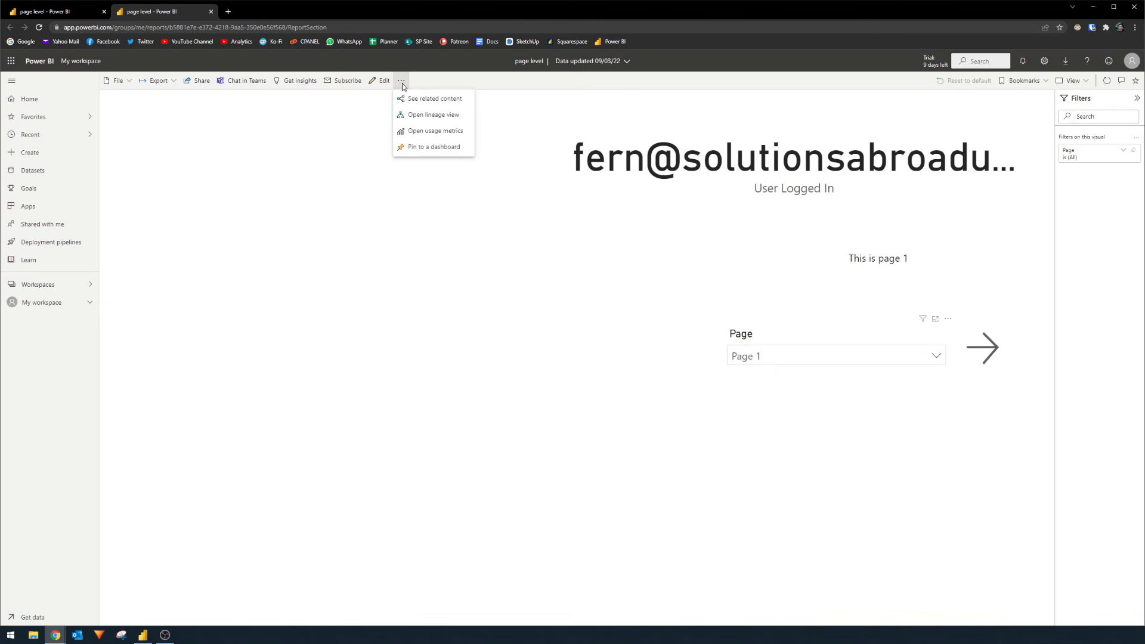
{"action": "left_click", "coordinate": [70, 287]}
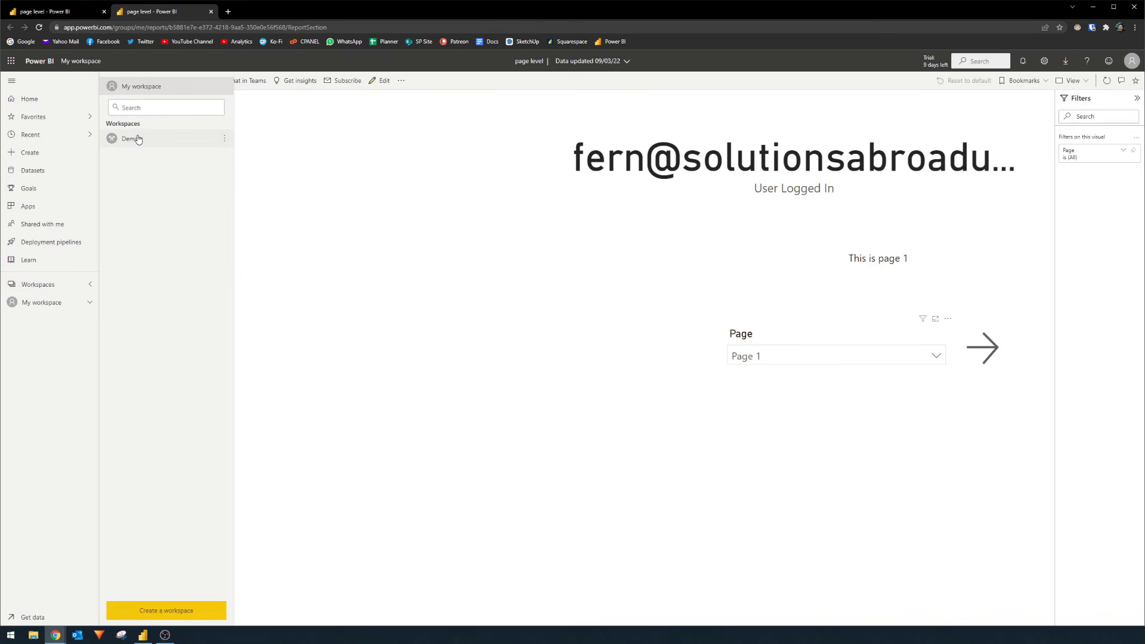
{"action": "left_click", "coordinate": [141, 89]}
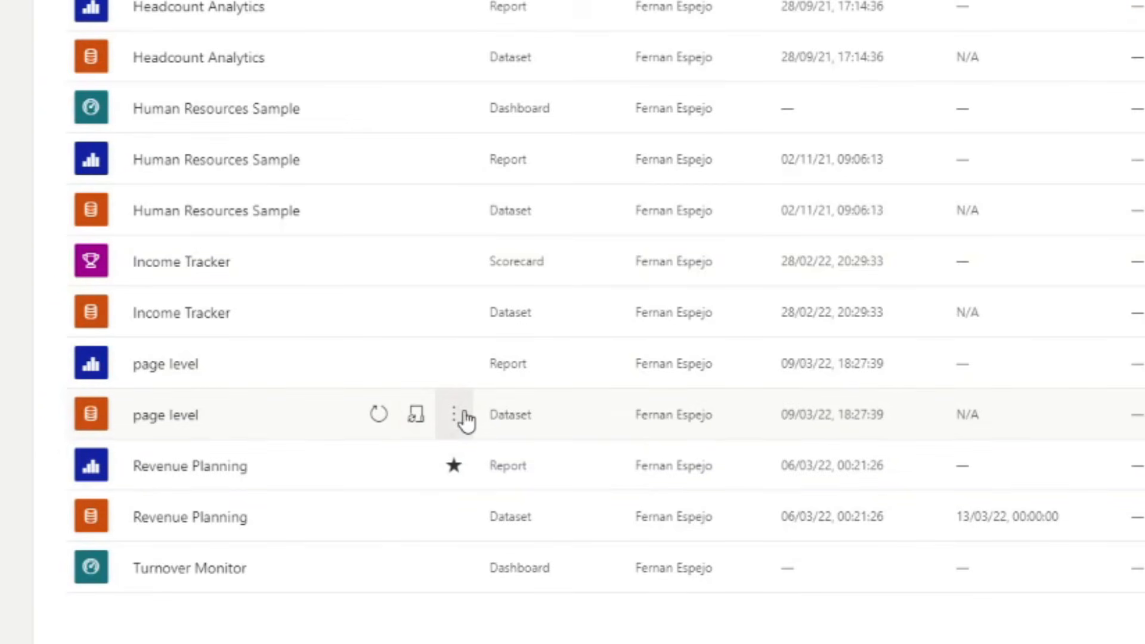
- Open Security from the page level dataset's More options menu to reveal the Page Security role
{"action": "left_click", "coordinate": [465, 417]}
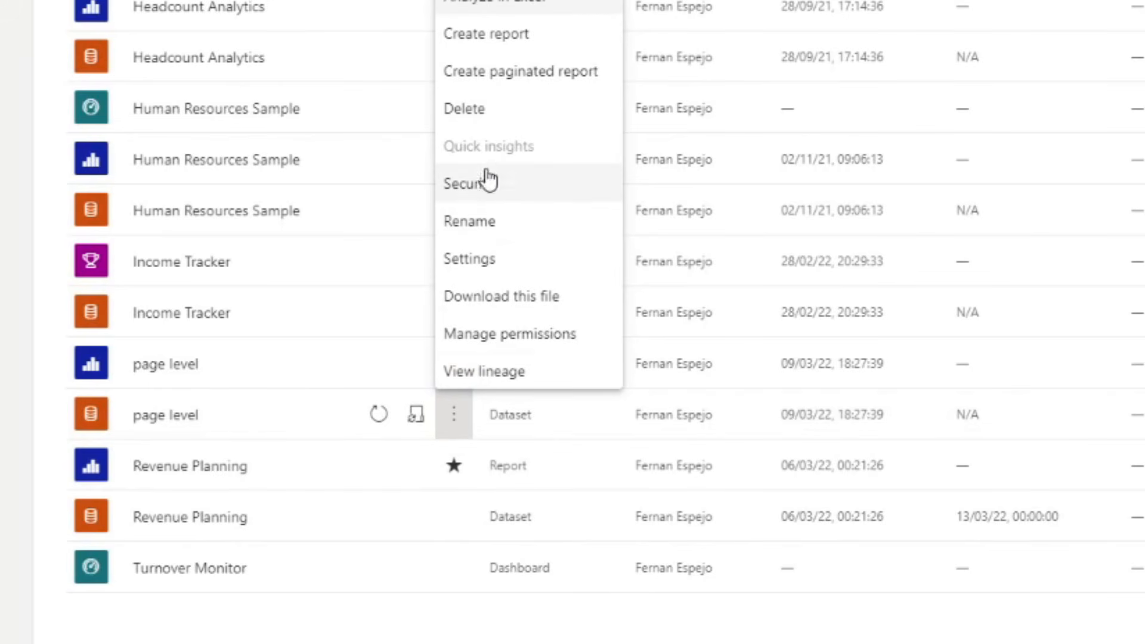
{"action": "left_click", "coordinate": [450, 430]}
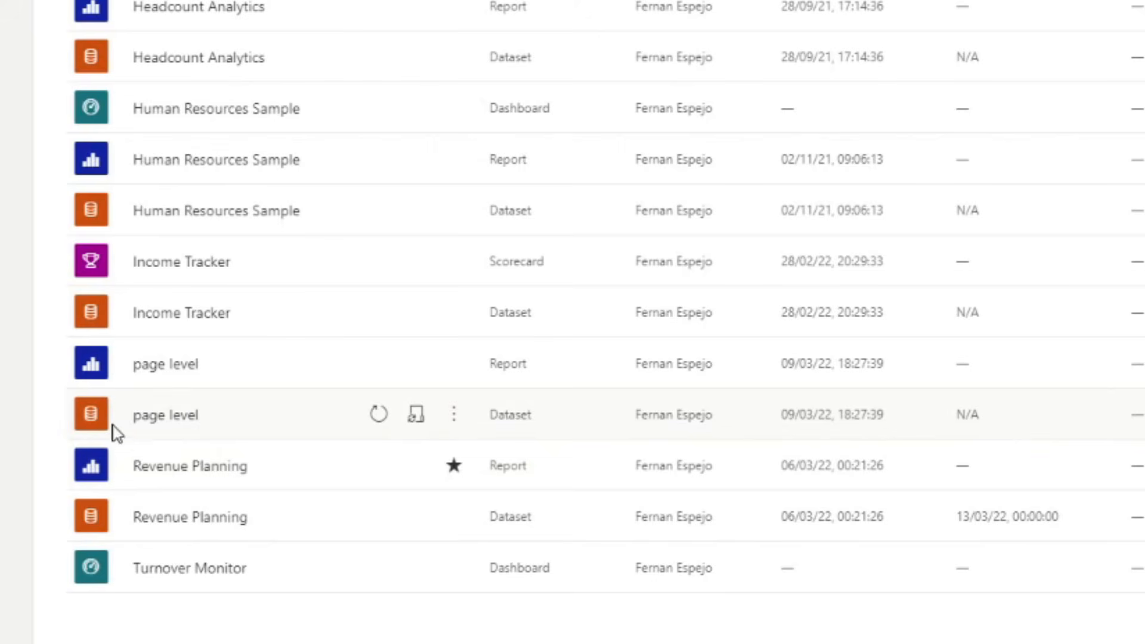
{"action": "left_click", "coordinate": [458, 424]}
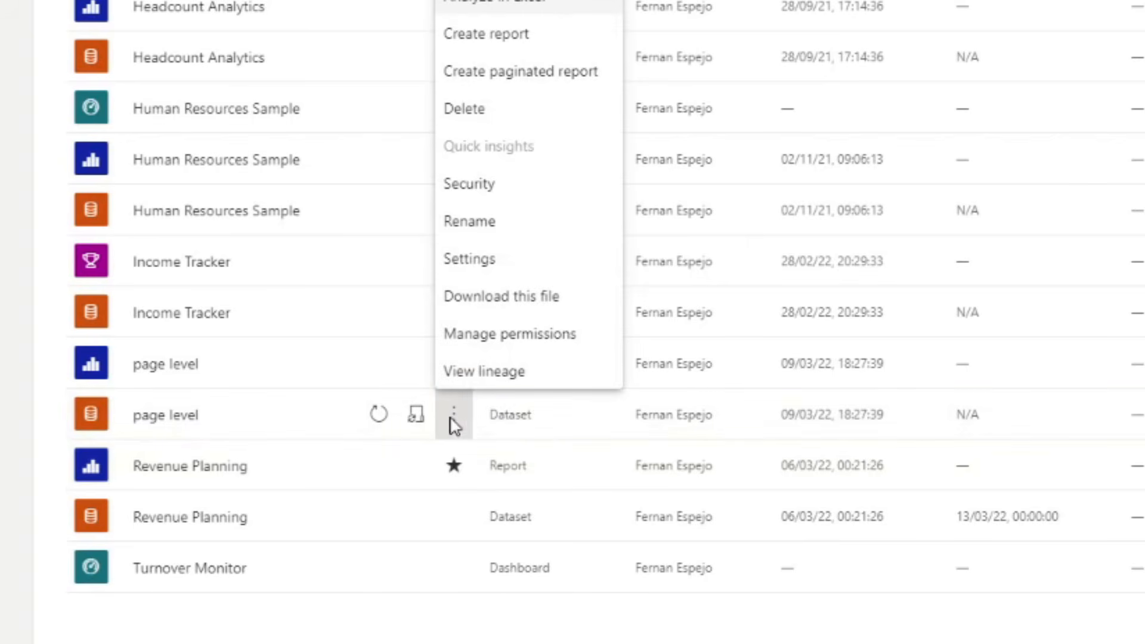
{"action": "left_click", "coordinate": [512, 190]}
{"action": "mouse_move", "coordinate": [276, 138]}
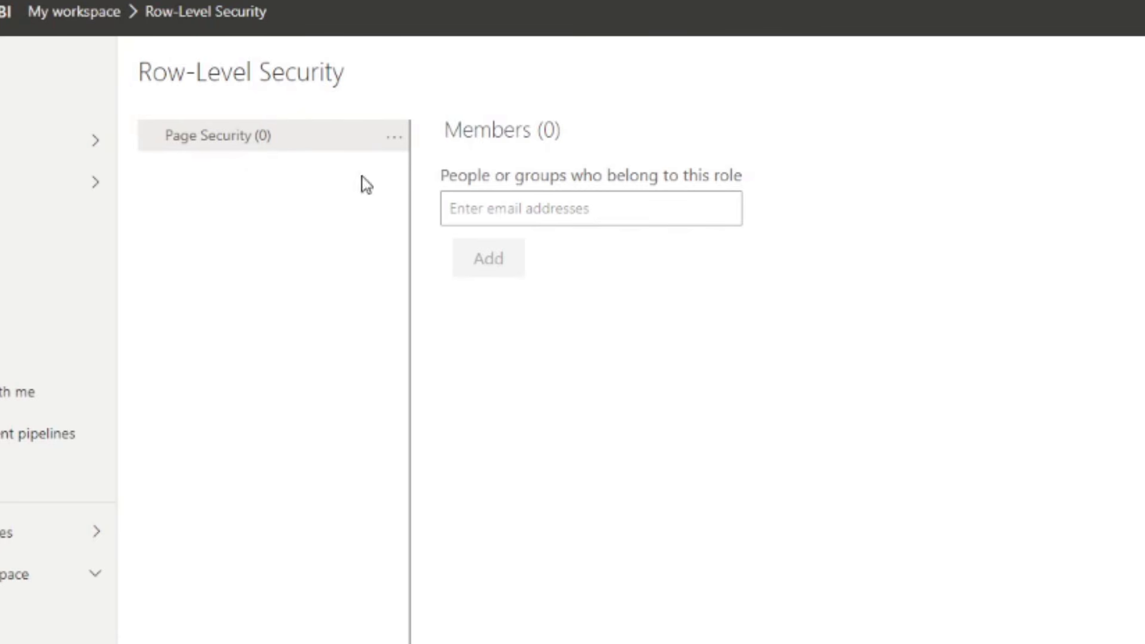
- Add the restricted test user as a member of the Page Security role
{"action": "left_click", "coordinate": [474, 204]}
{"action": "type", "text": "john"}
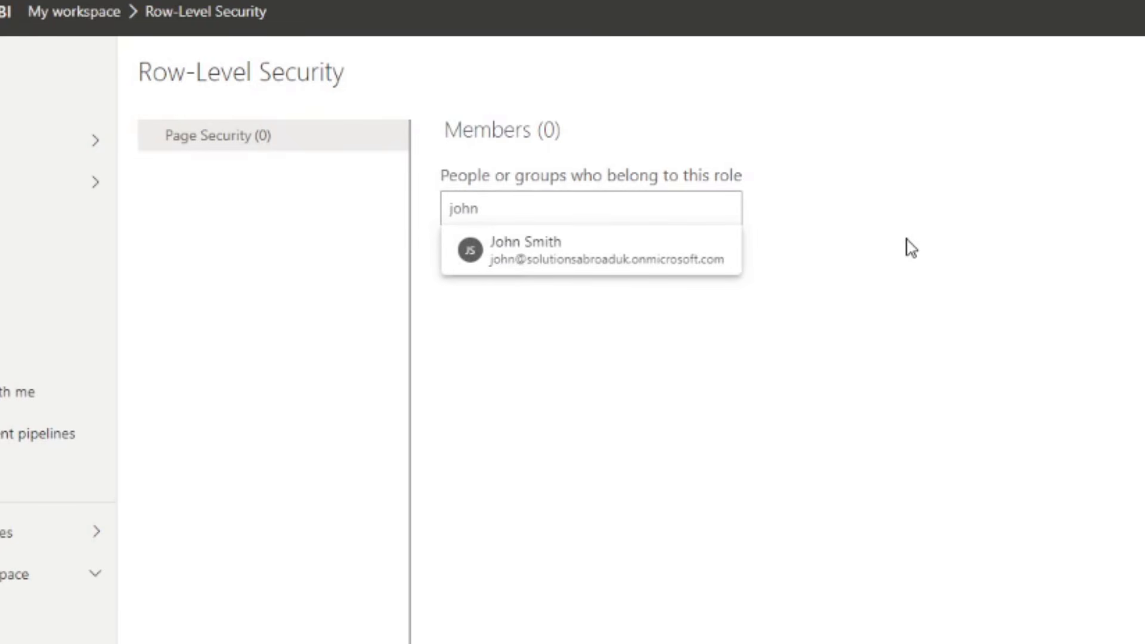
{"action": "left_click", "coordinate": [626, 263]}
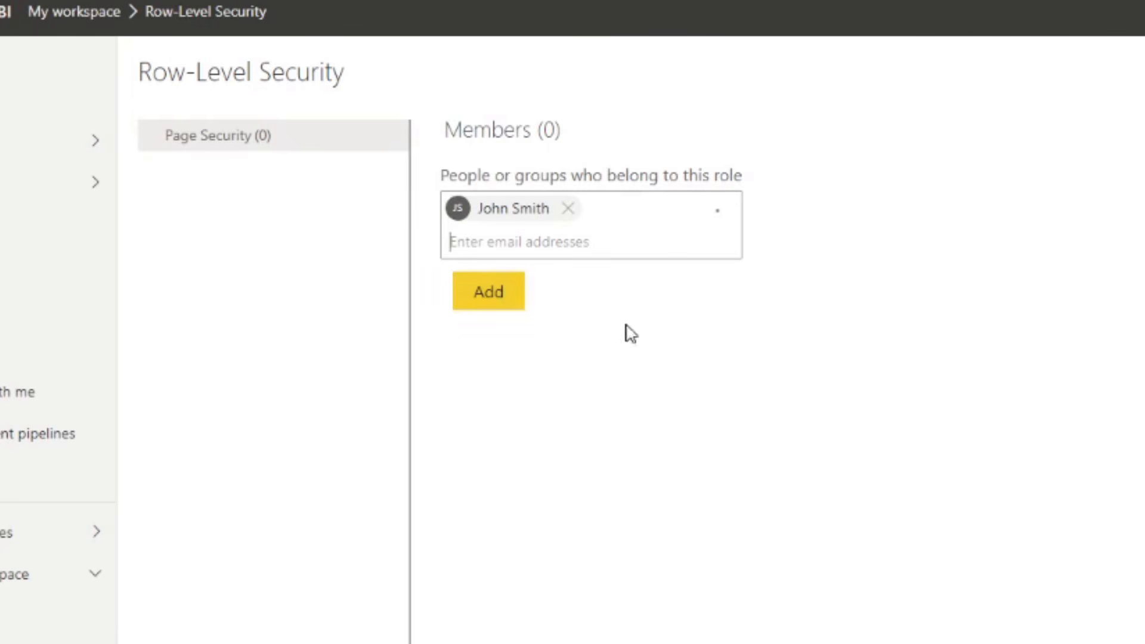
{"action": "left_click", "coordinate": [499, 295]}
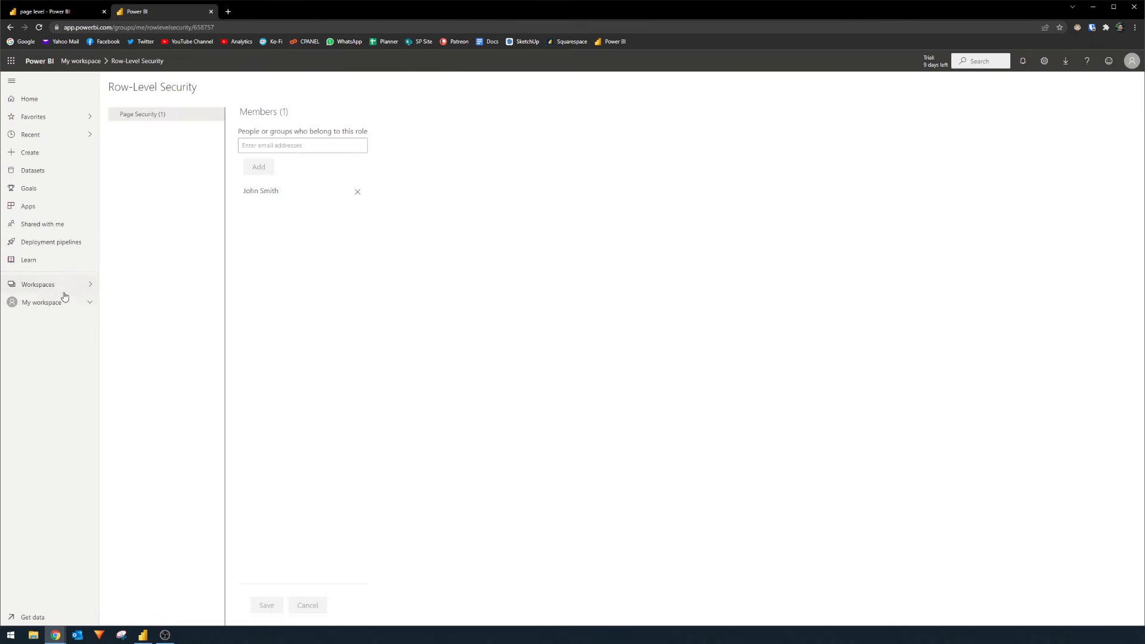
{"action": "left_click", "coordinate": [63, 291]}
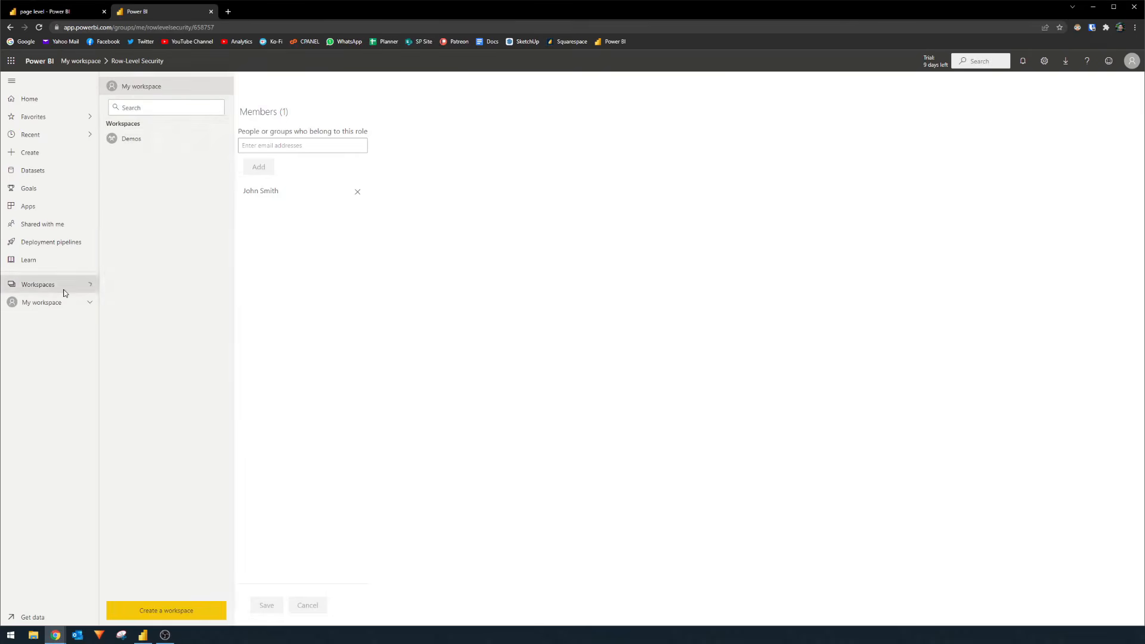
- Open the page level report from My workspace and send its share link to the test user
{"action": "left_click", "coordinate": [146, 90]}
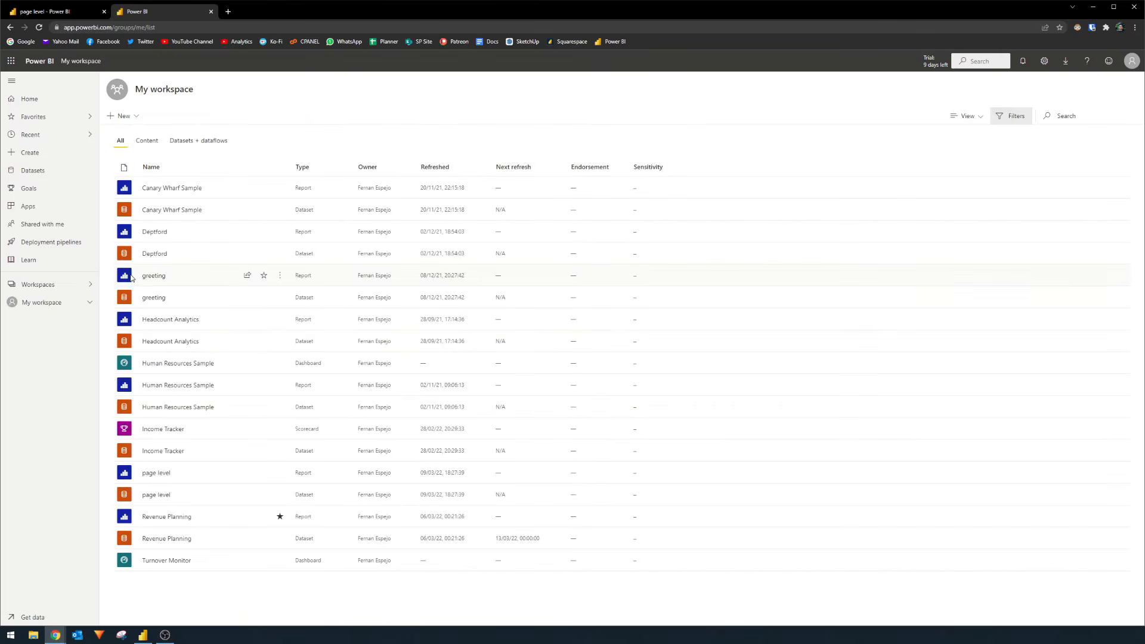
{"action": "left_click", "coordinate": [156, 473]}
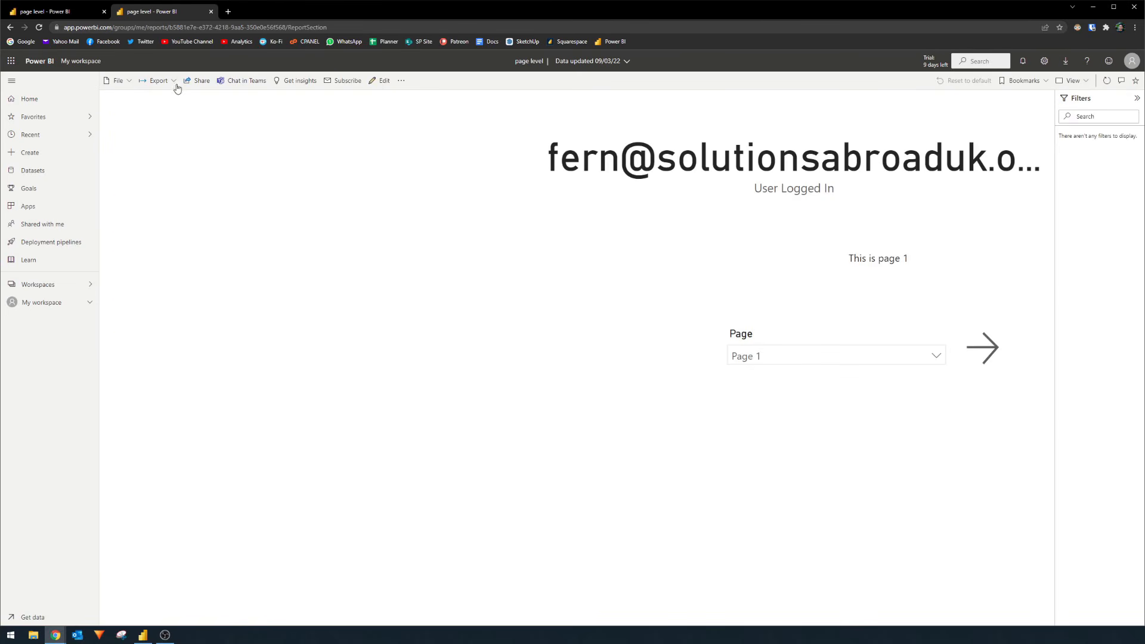
{"action": "left_click", "coordinate": [197, 81]}
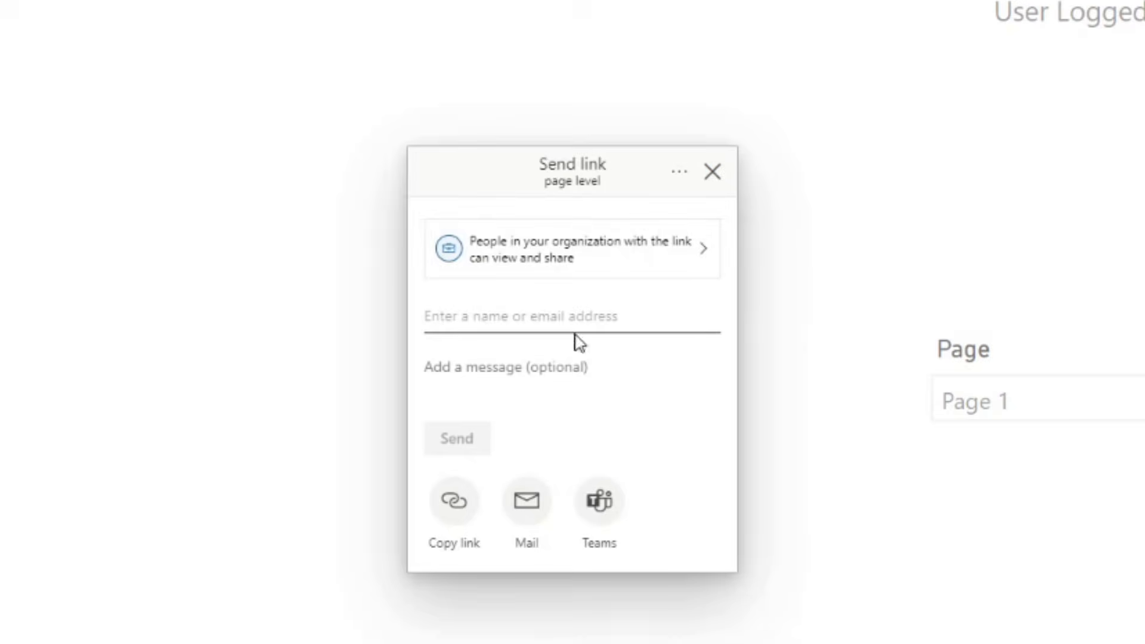
{"action": "left_click", "coordinate": [587, 316]}
{"action": "type", "text": "john"}
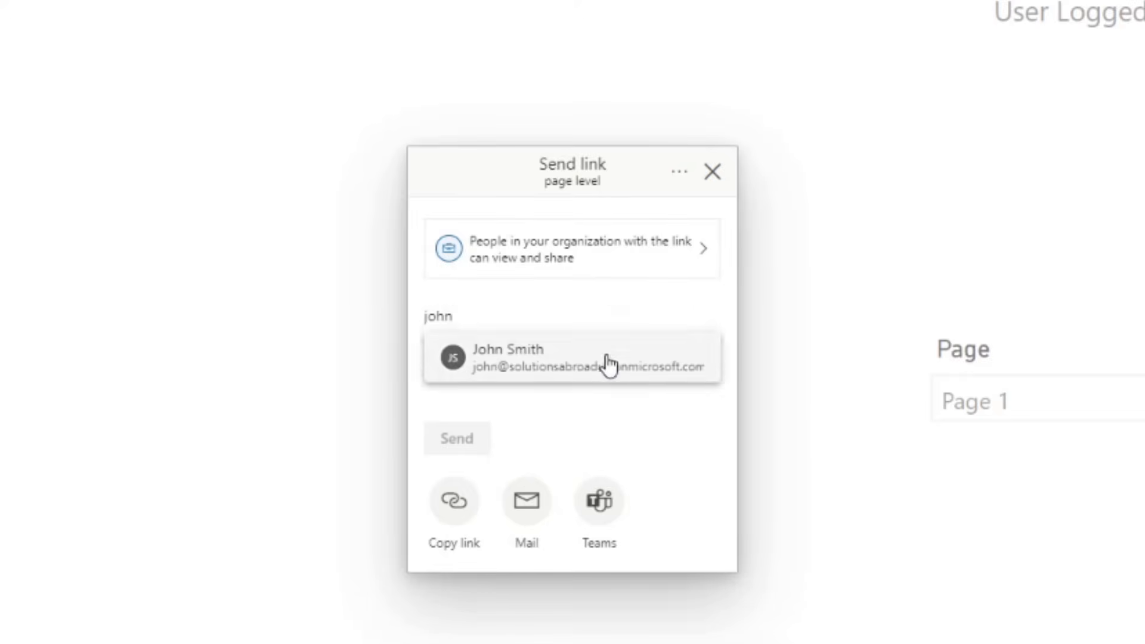
{"action": "left_click", "coordinate": [607, 363]}
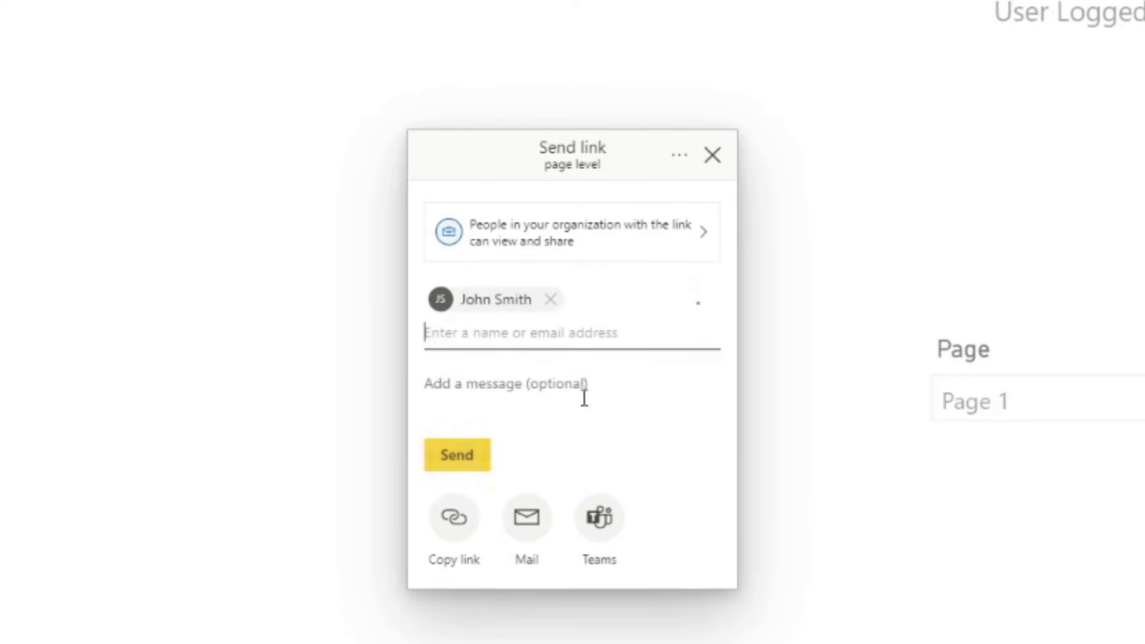
{"action": "left_click", "coordinate": [470, 460]}
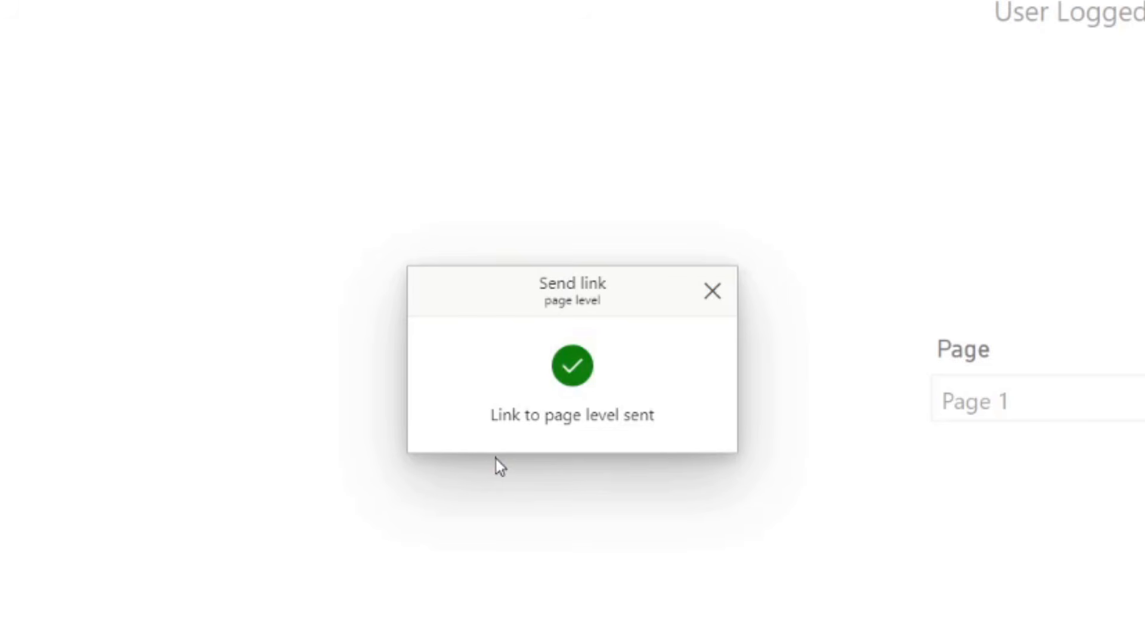
{"action": "left_click", "coordinate": [712, 289]}
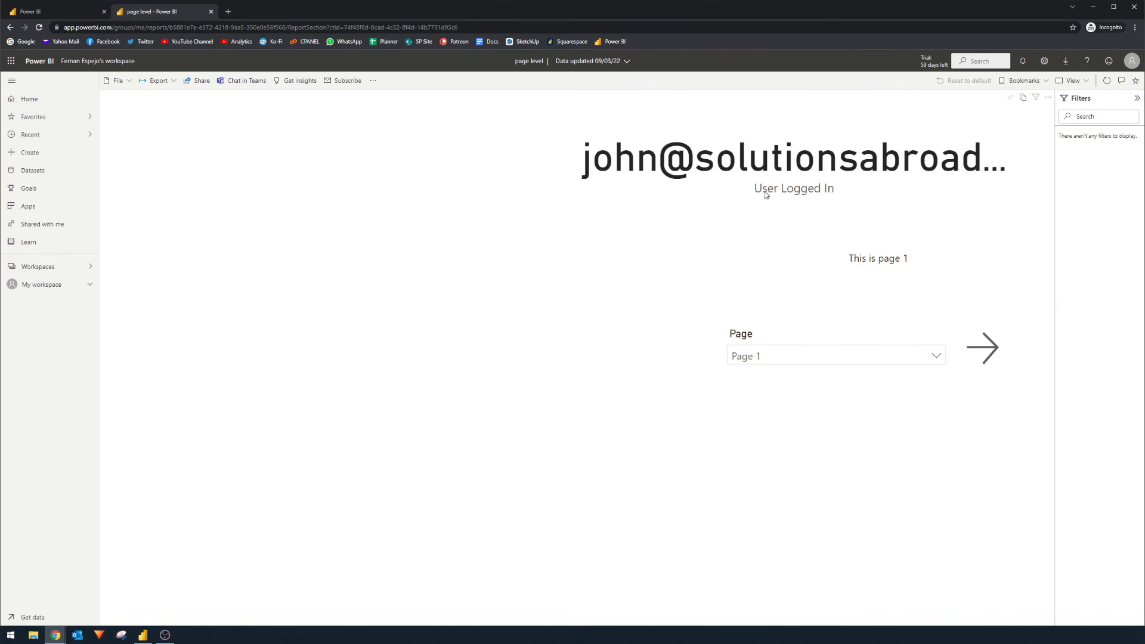
- Verify the signed-in restricted account and that the slicer lists only Page 1 and Page 2
{"action": "left_click", "coordinate": [1131, 61]}
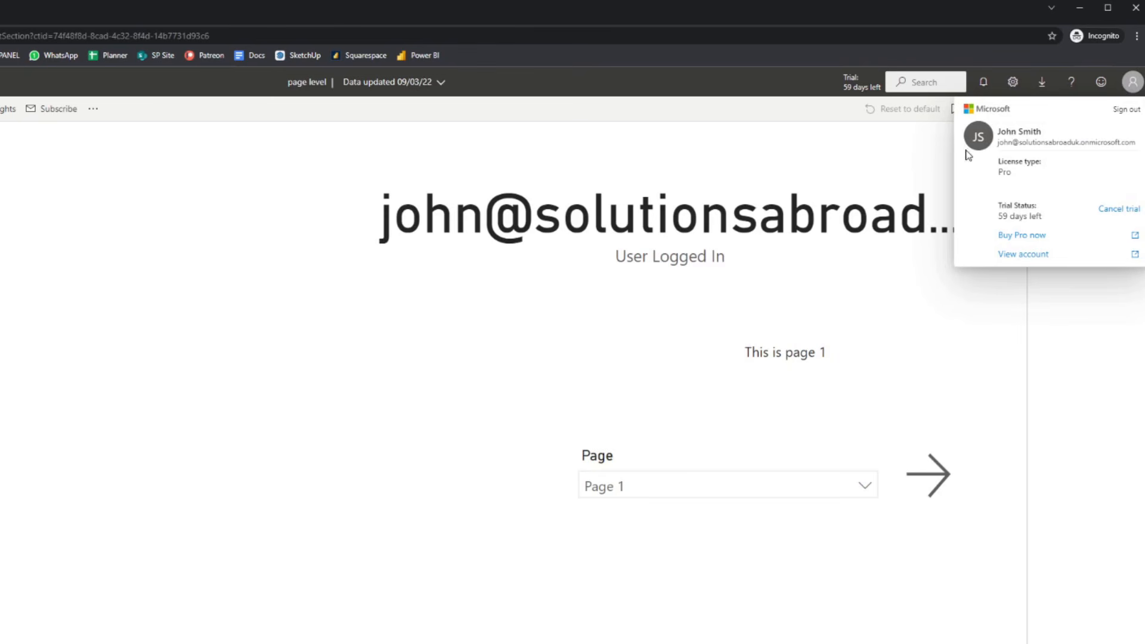
{"action": "left_click", "coordinate": [462, 293]}
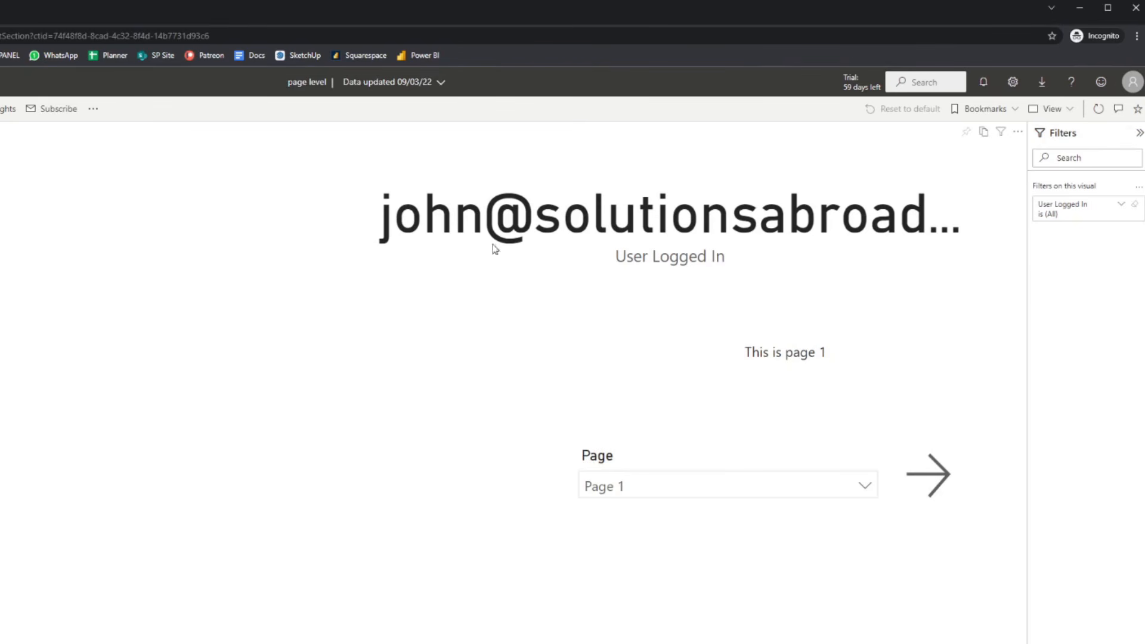
{"action": "left_click", "coordinate": [667, 489]}
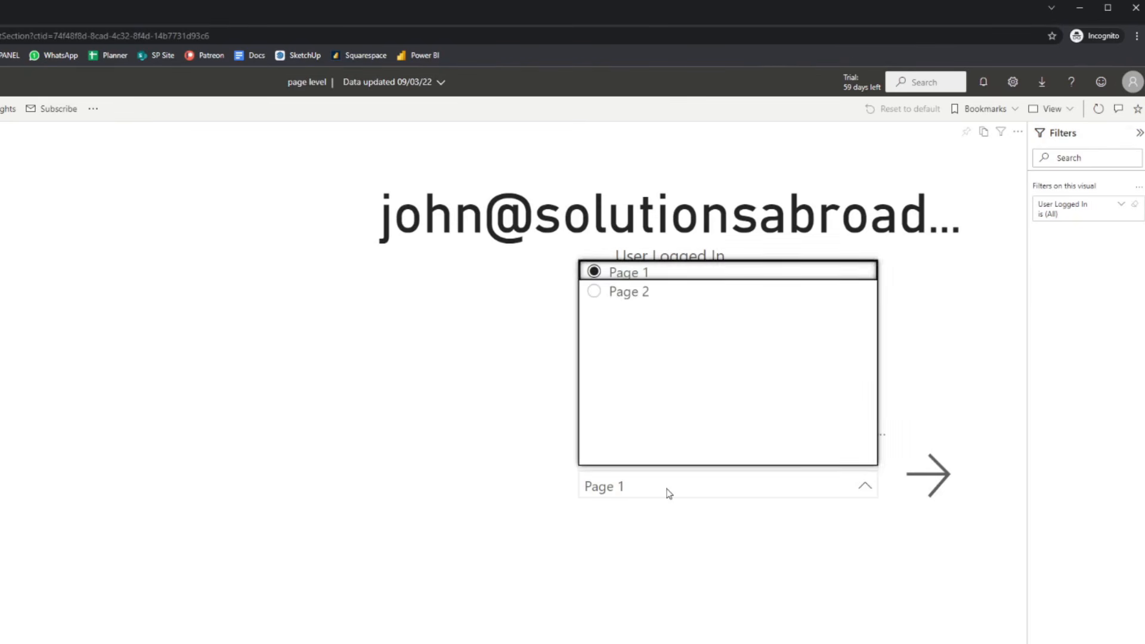
{"action": "left_click", "coordinate": [668, 490]}
{"action": "left_click", "coordinate": [656, 482]}
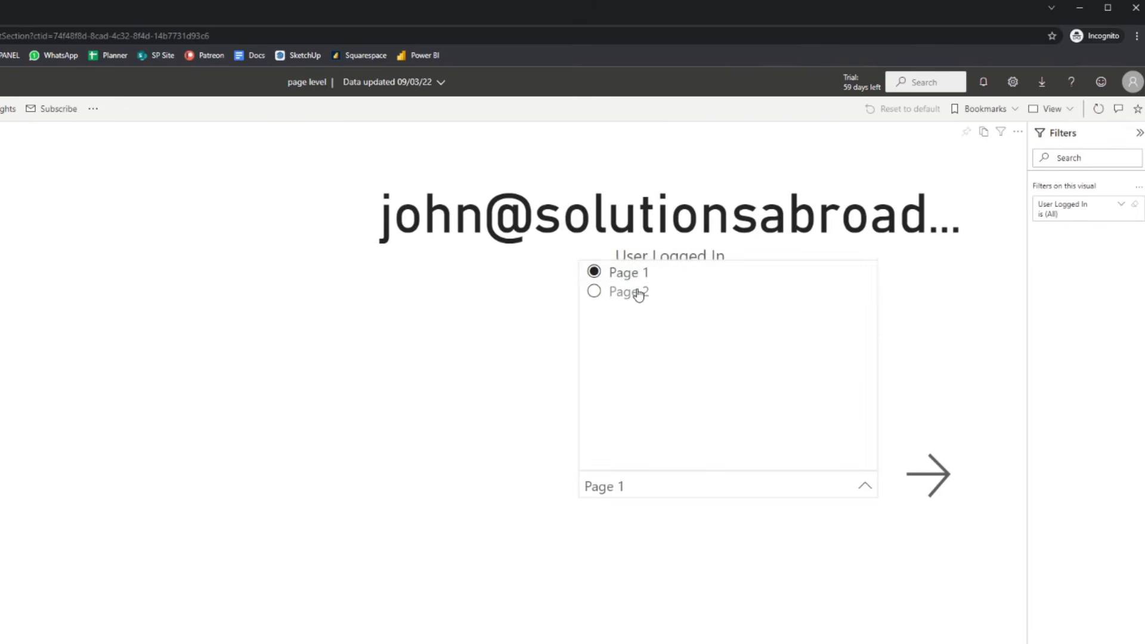
{"action": "left_click", "coordinate": [637, 293]}
{"action": "left_click", "coordinate": [644, 488]}
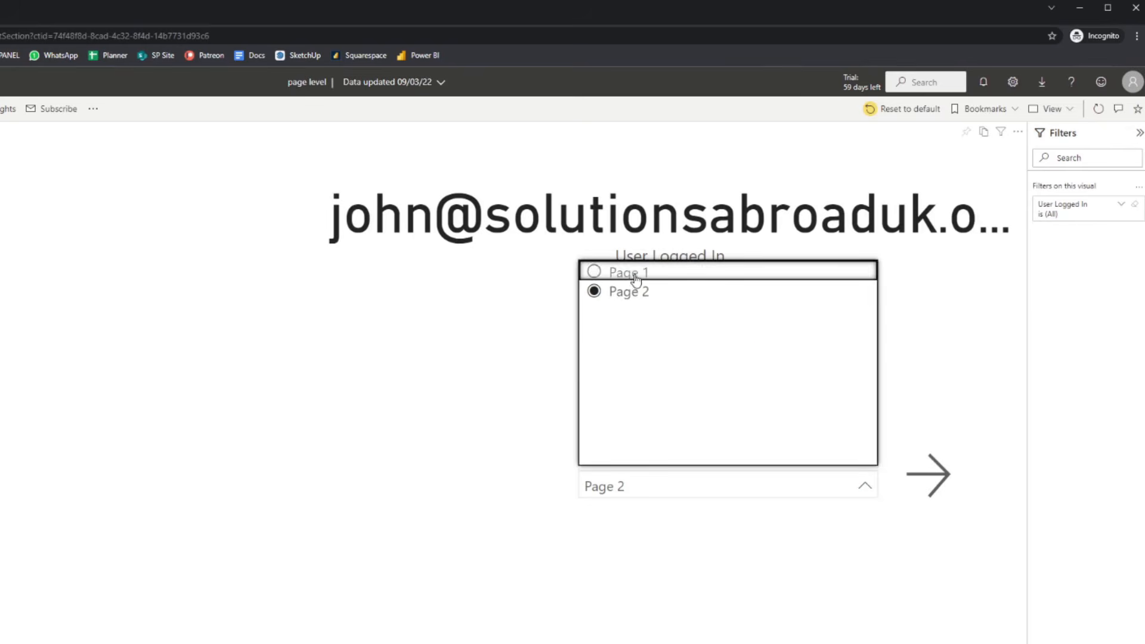
{"action": "left_click", "coordinate": [636, 275]}
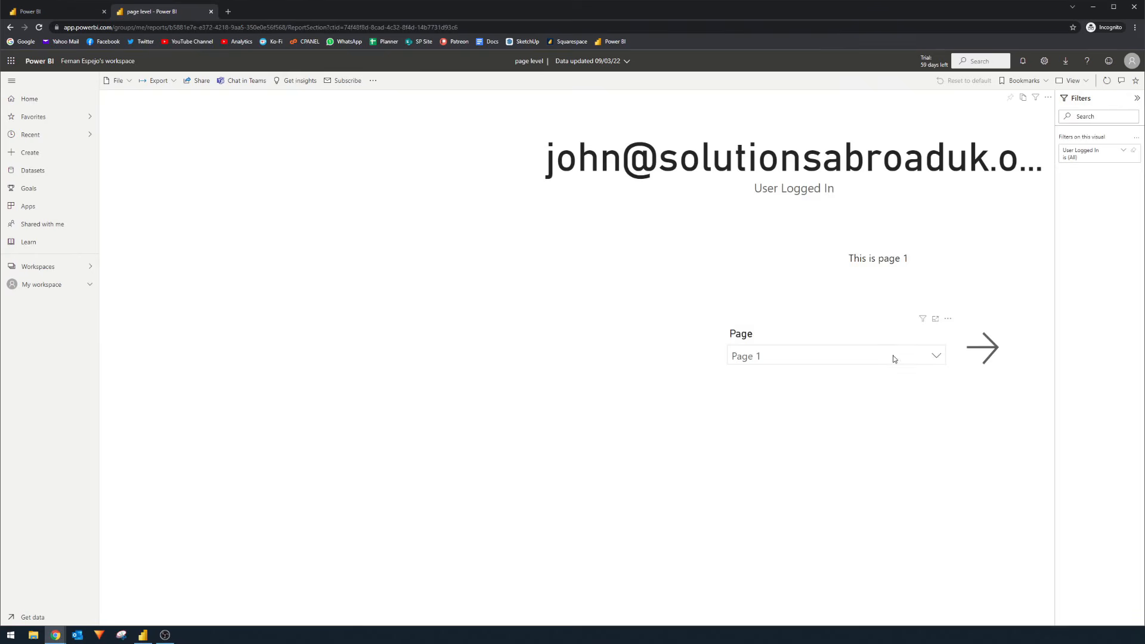
- Select Page 2 and jump to it, then return to the first page and recheck the list
{"action": "left_click", "coordinate": [893, 358]}
{"action": "left_click", "coordinate": [759, 222]}
{"action": "left_click", "coordinate": [986, 352]}
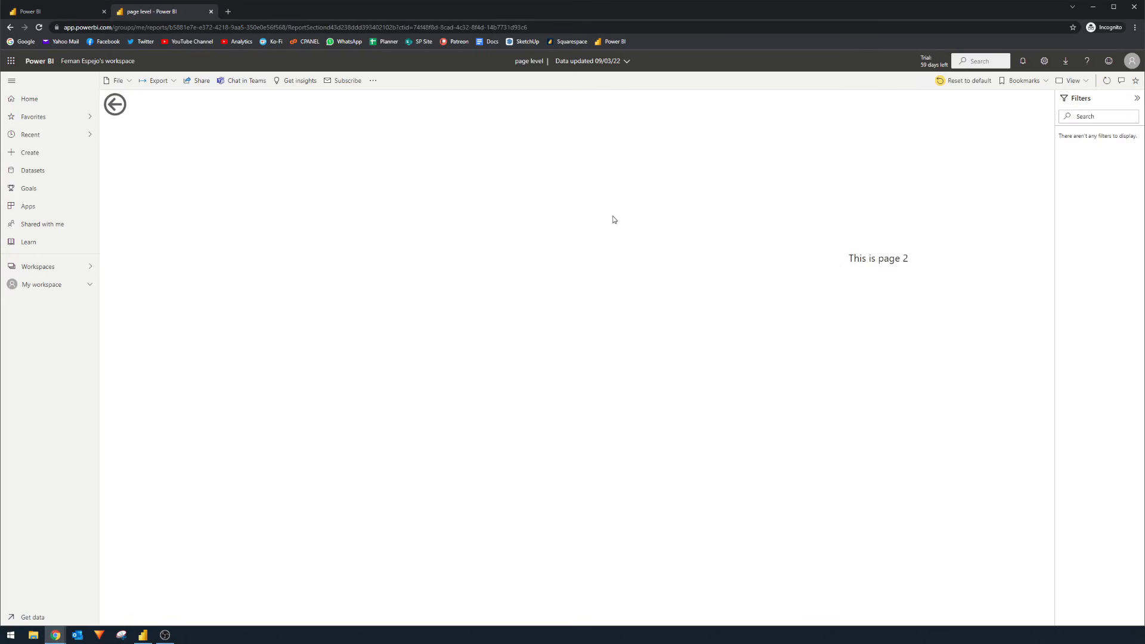
{"action": "left_click", "coordinate": [113, 107]}
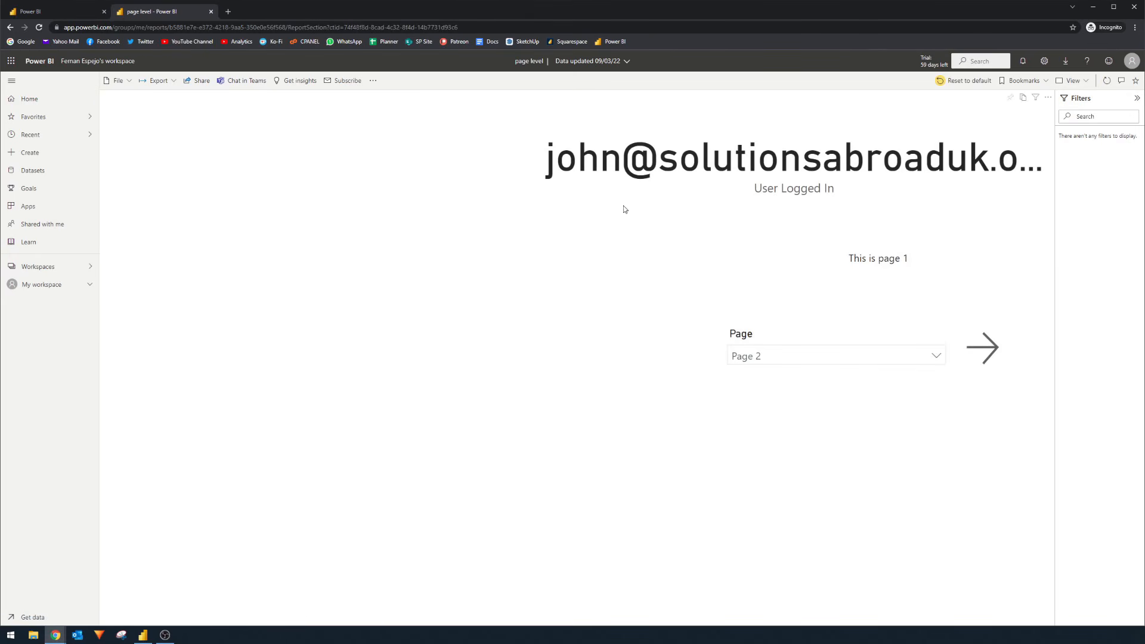
{"action": "left_click", "coordinate": [836, 363]}
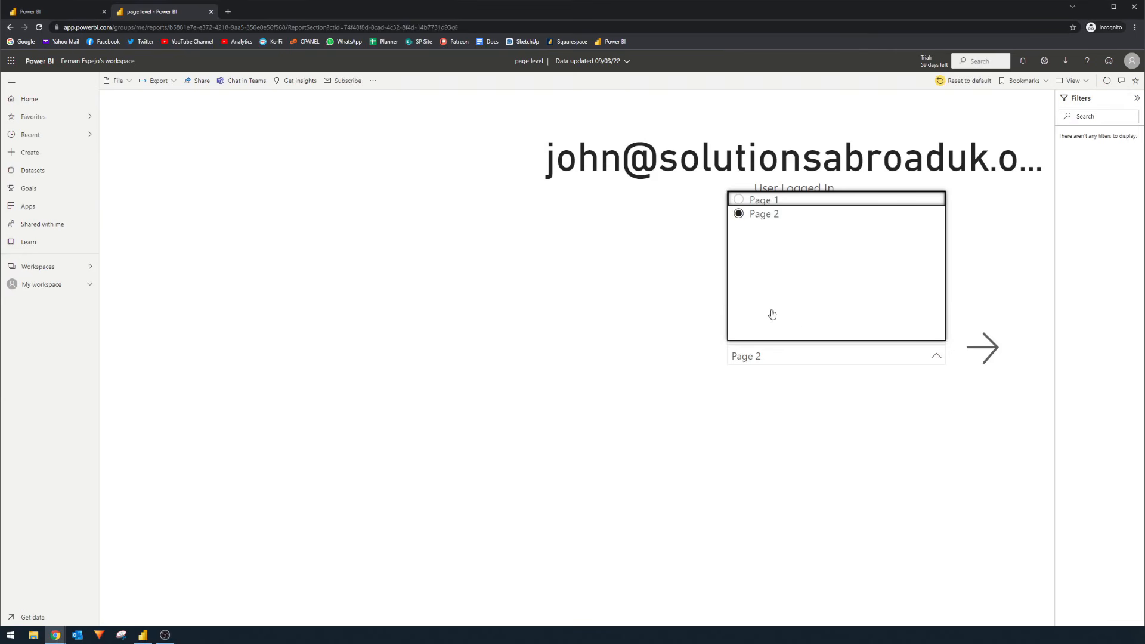